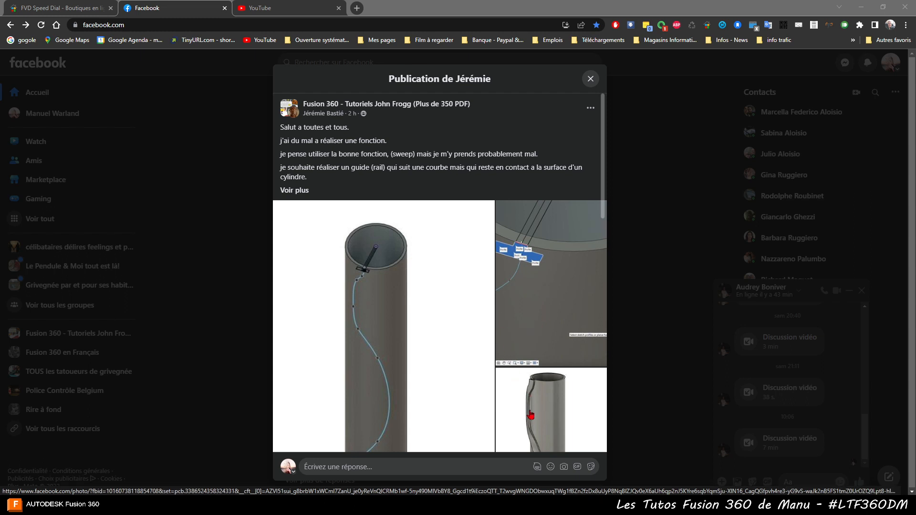
# View the post's photo of the wavy rail on the cylinder, and switch to Fusion 360
pyautogui.click(530, 415)
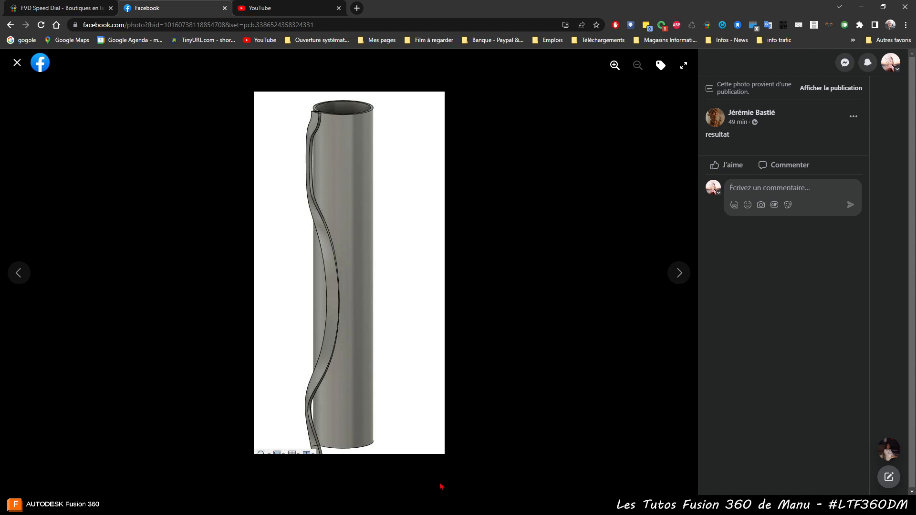
pyautogui.click(654, 505)
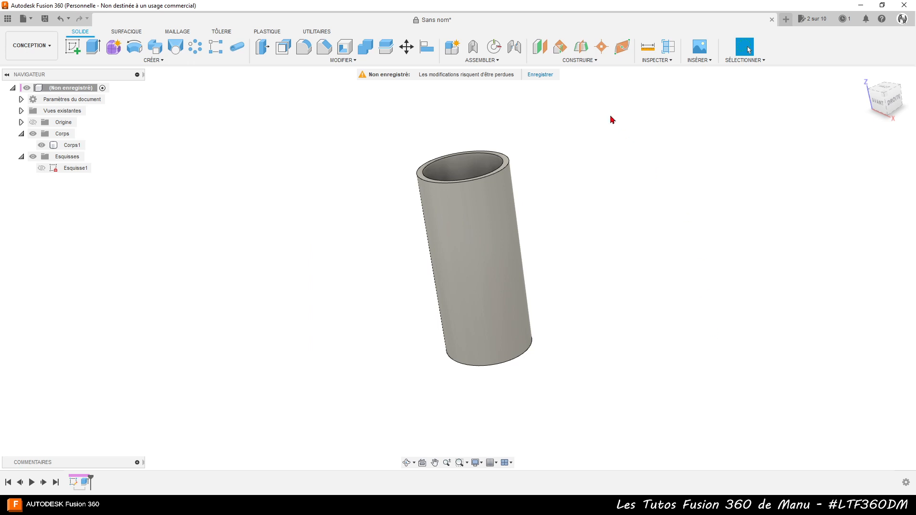
# Create a construction plane offset from the XZ origin plane, positioned outside the tube on its front side
pyautogui.click(541, 51)
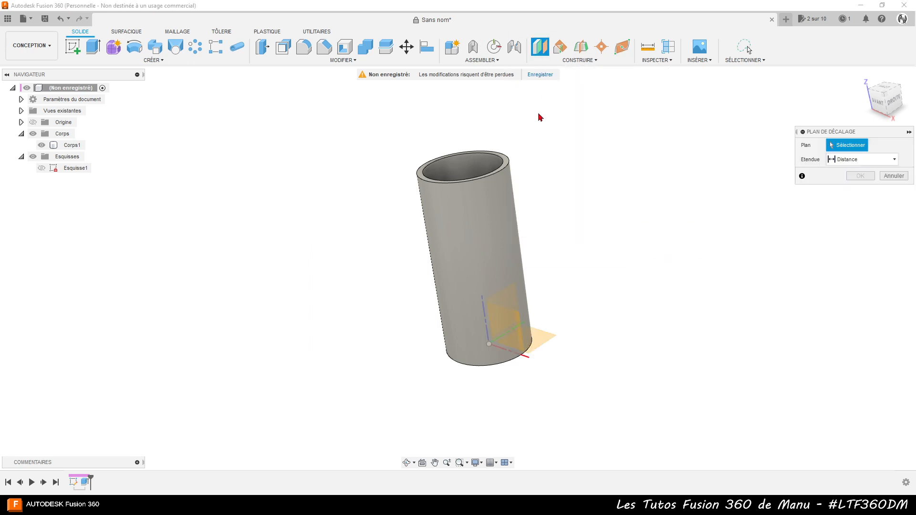
pyautogui.click(524, 330)
pyautogui.moveTo(505, 333); pyautogui.dragTo(420, 352)
pyautogui.click(860, 190)
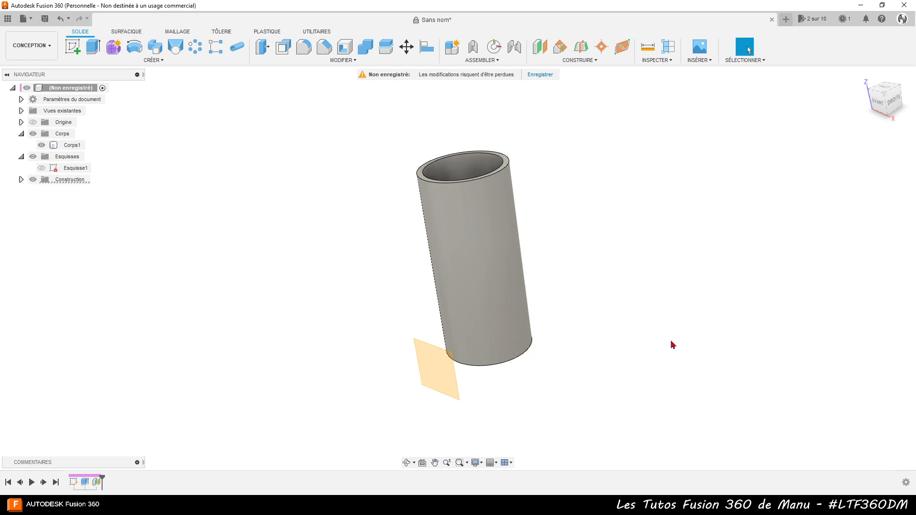
# Start a sketch on the offset plane and project the tube's outer cylindrical face into it
pyautogui.click(463, 382)
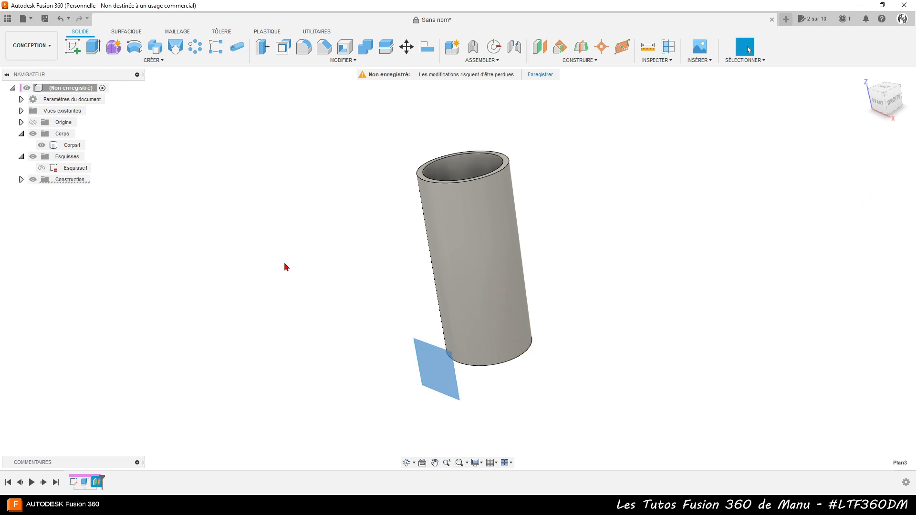
pyautogui.click(74, 47)
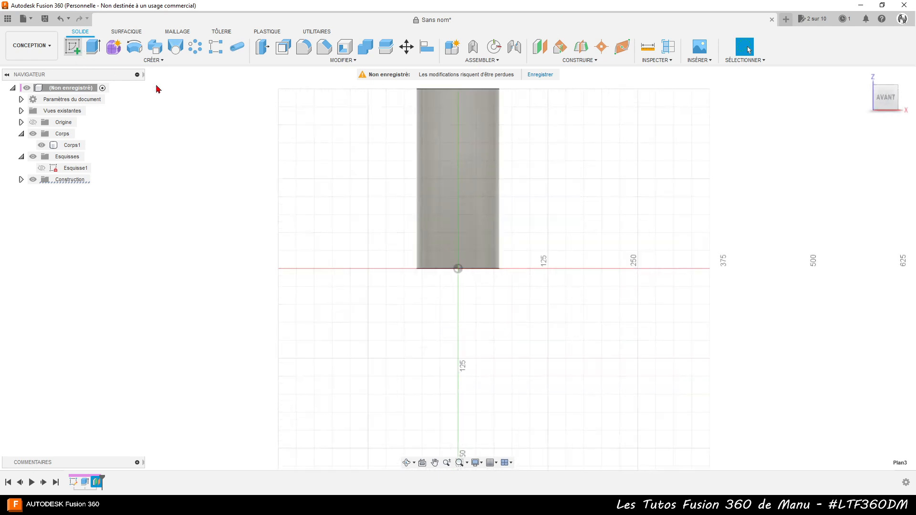
pyautogui.scroll(-2, 377, 361)
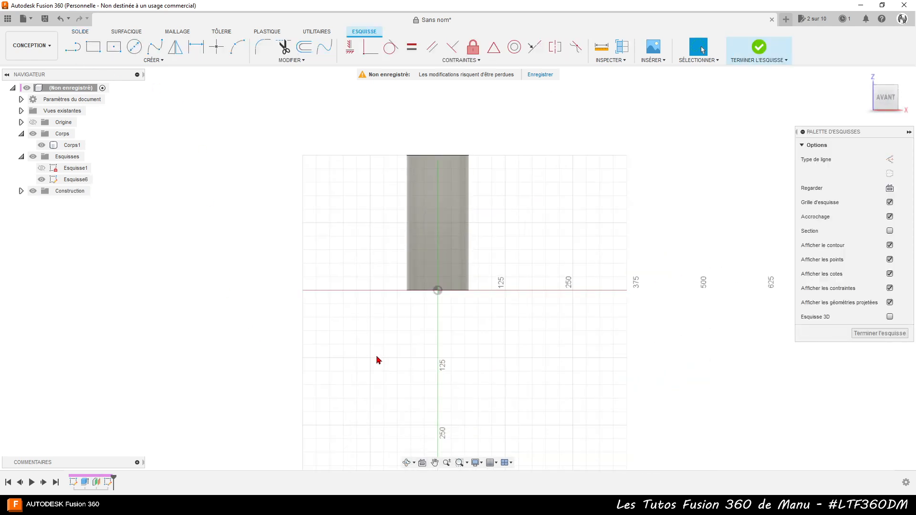
pyautogui.press('p')
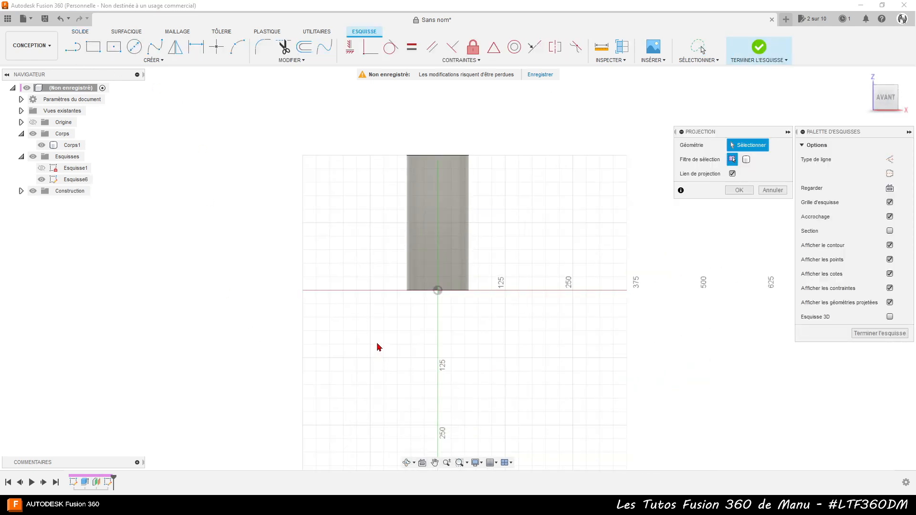
pyautogui.click(432, 196)
pyautogui.click(446, 233)
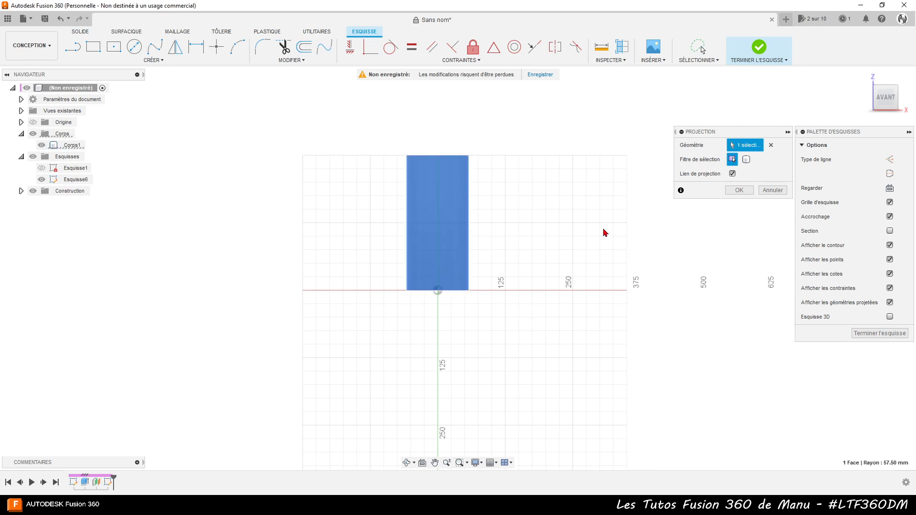
pyautogui.click(738, 190)
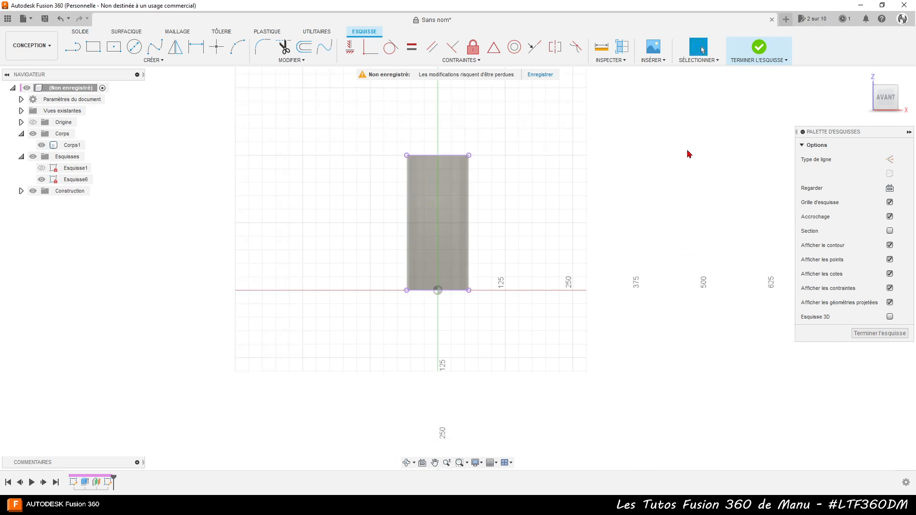
# Draw an S-shaped four-point fit spline from the midpoint of the projected top edge down to the origin, and finish the sketch
pyautogui.scroll(3, 380, 103)
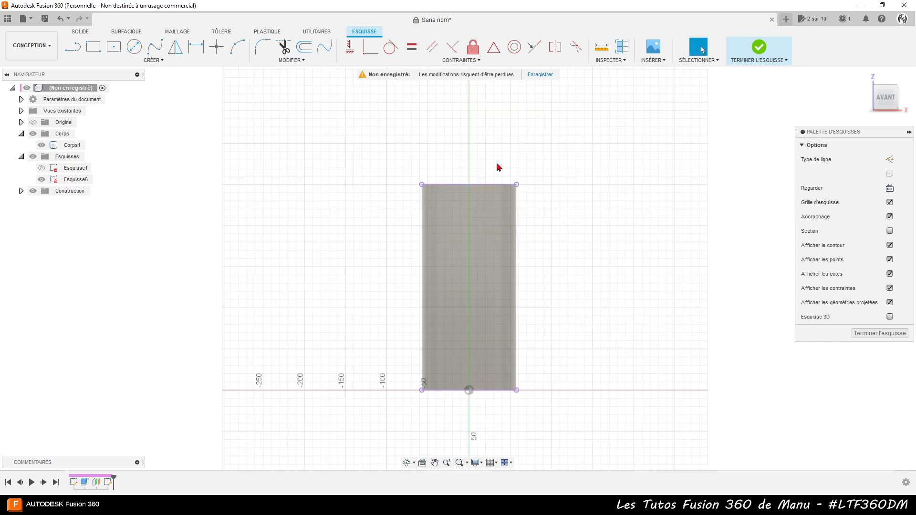
pyautogui.scroll(1, 488, 157)
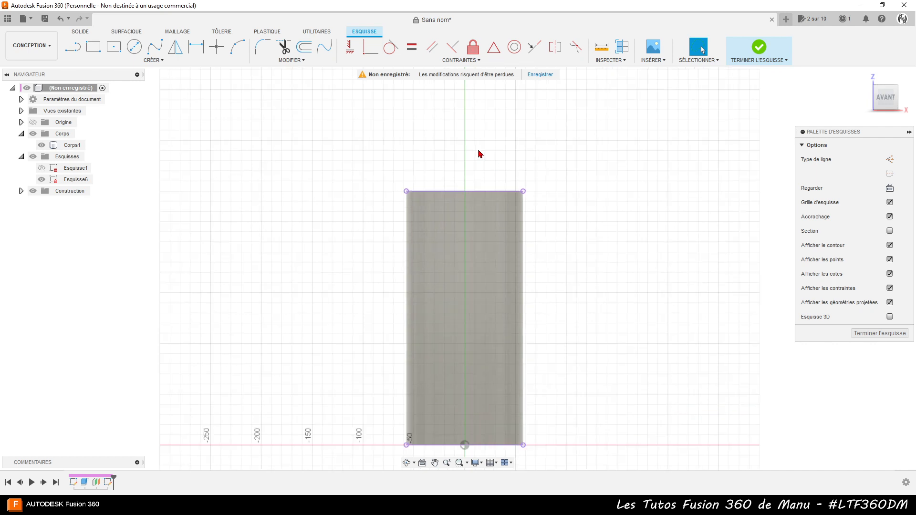
pyautogui.click(152, 49)
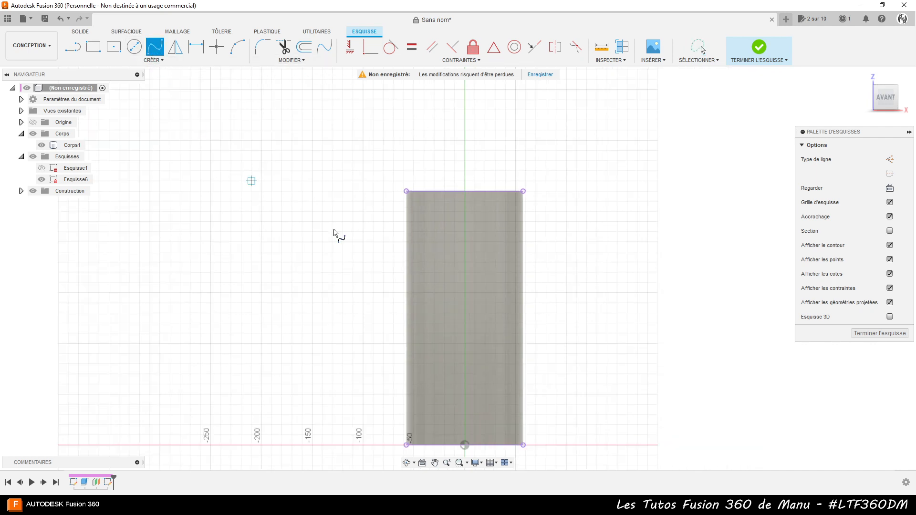
pyautogui.click(464, 191)
pyautogui.click(455, 333)
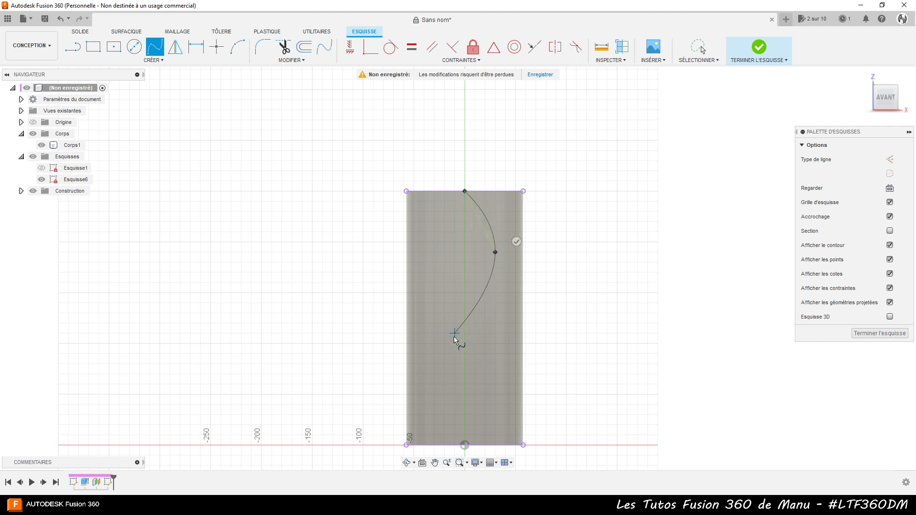
pyautogui.click(465, 447)
pyautogui.click(486, 434)
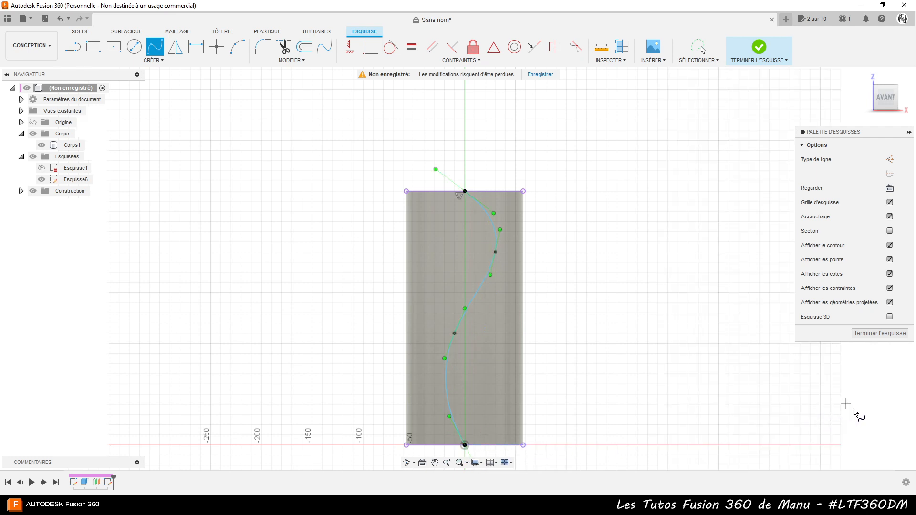
pyautogui.click(876, 337)
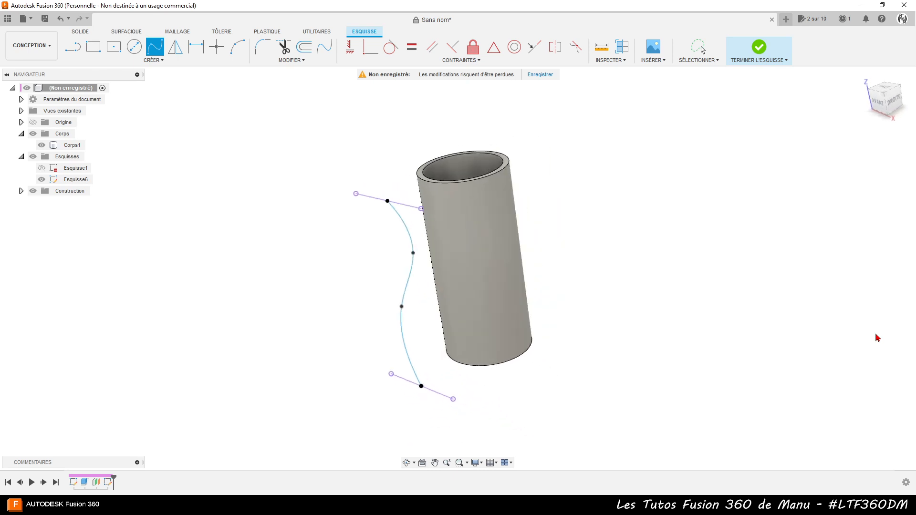
# Extrude the spline as a new surface body 100 mm towards the tube so it passes through the front wall
pyautogui.click(126, 32)
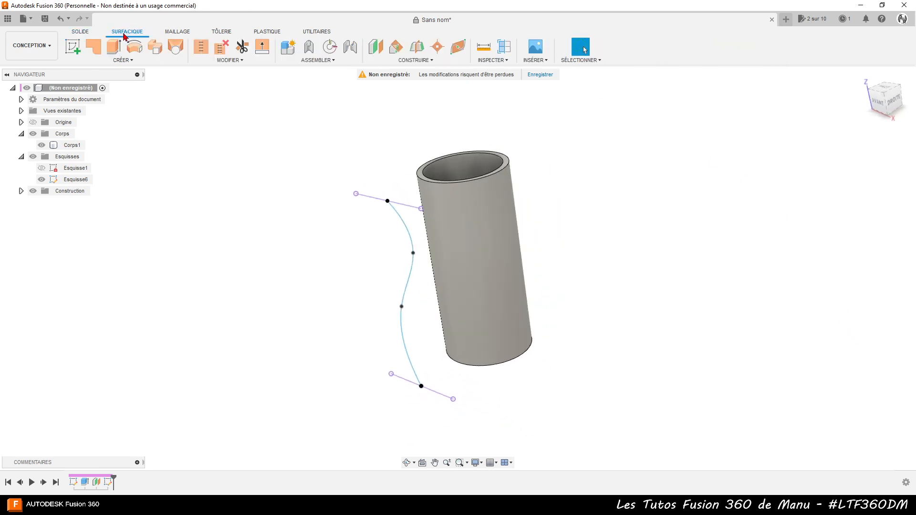
pyautogui.click(115, 47)
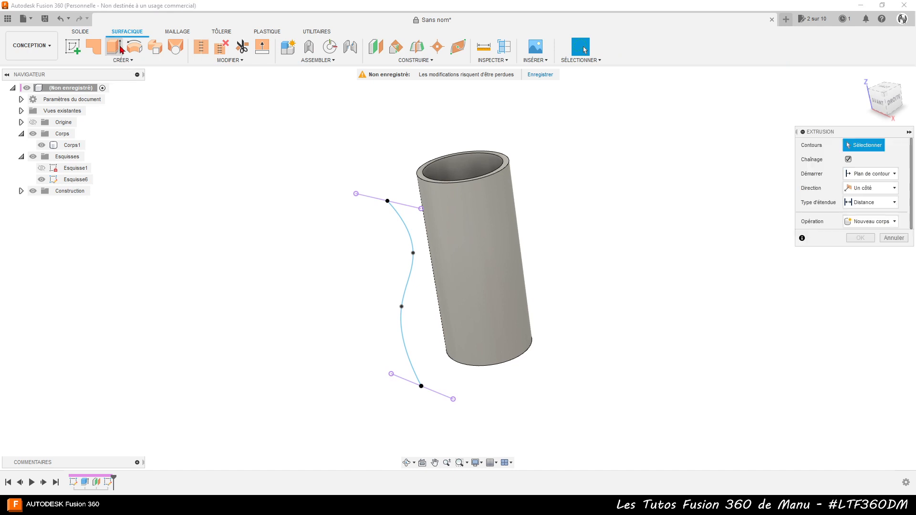
pyautogui.click(407, 292)
pyautogui.moveTo(409, 286); pyautogui.dragTo(473, 253)
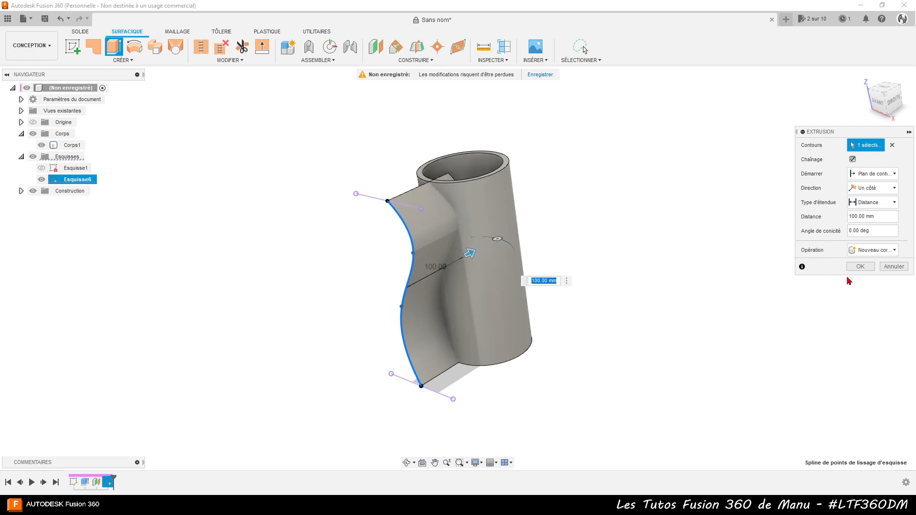
pyautogui.click(860, 267)
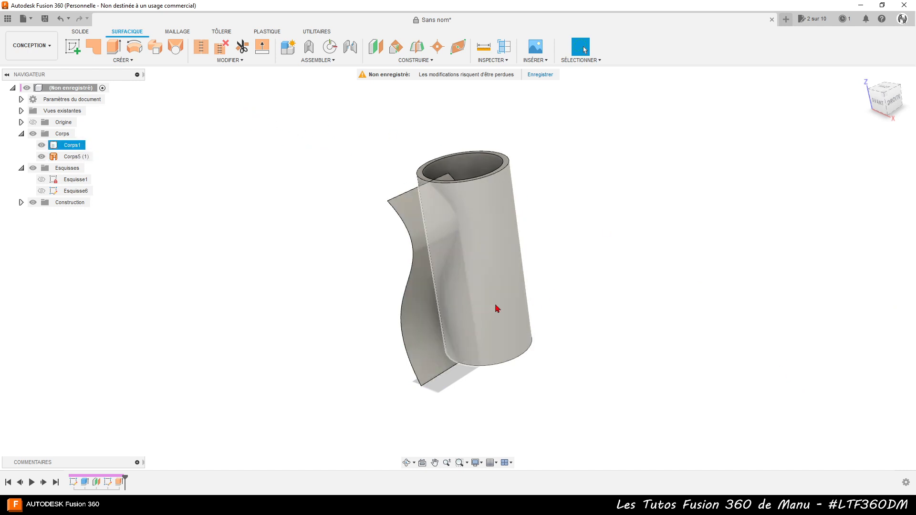
# Split the tube's outer cylindrical face using the extruded wavy surface as the splitting tool
pyautogui.click(224, 61)
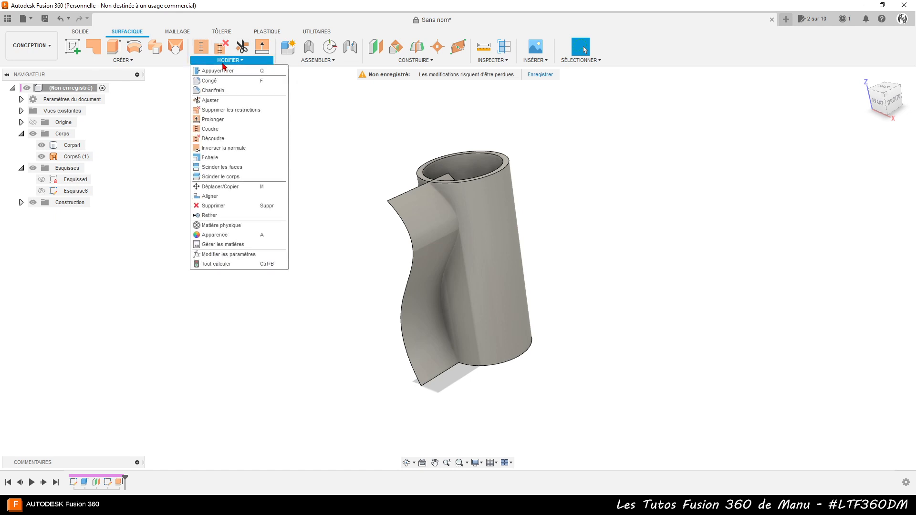
pyautogui.click(229, 167)
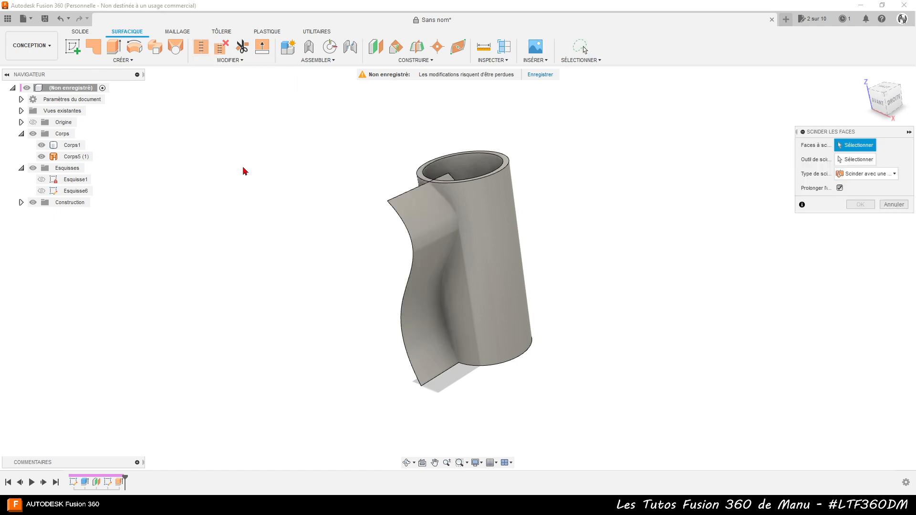
pyautogui.click(499, 261)
pyautogui.click(847, 163)
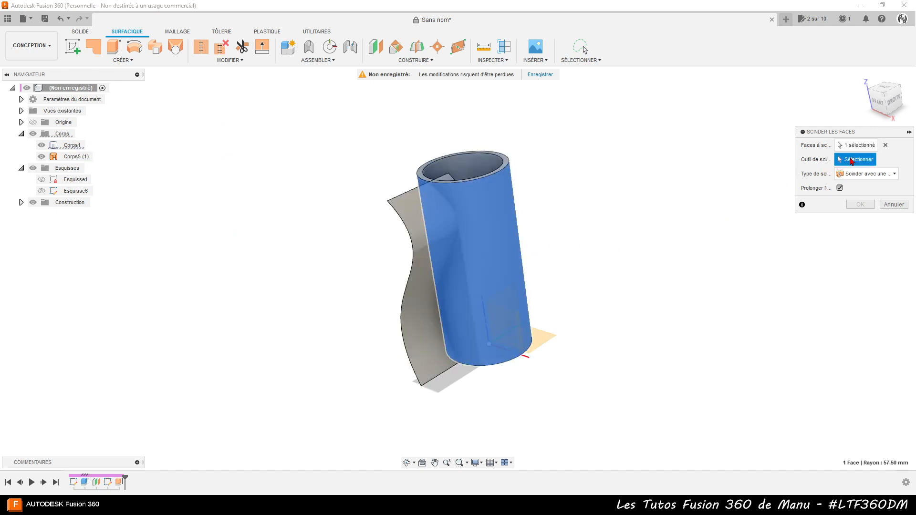
pyautogui.click(407, 208)
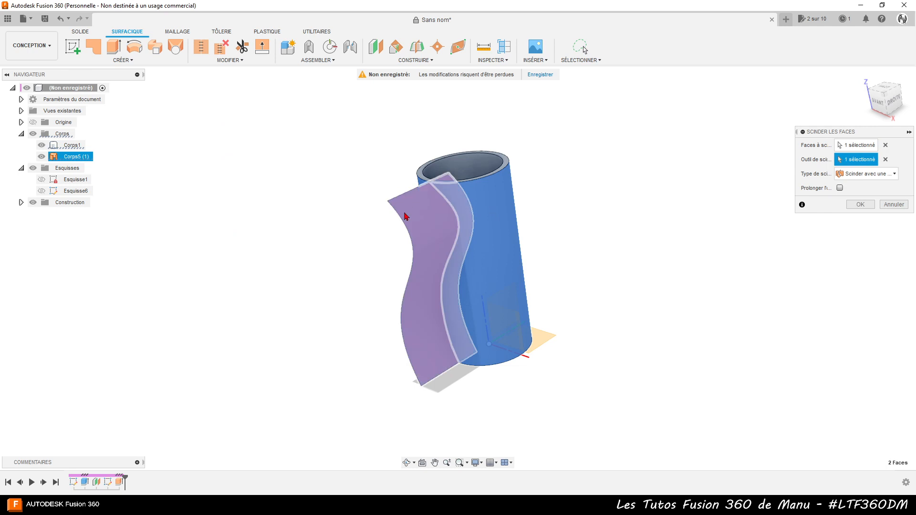
pyautogui.click(858, 205)
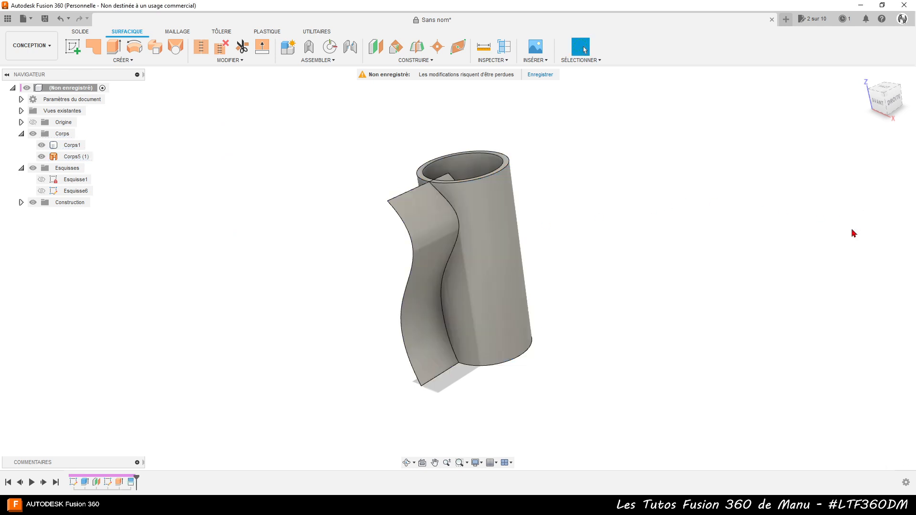
# Hide the surface body Corps5 and inspect the wavy split line on the tube's outer face
pyautogui.click(46, 158)
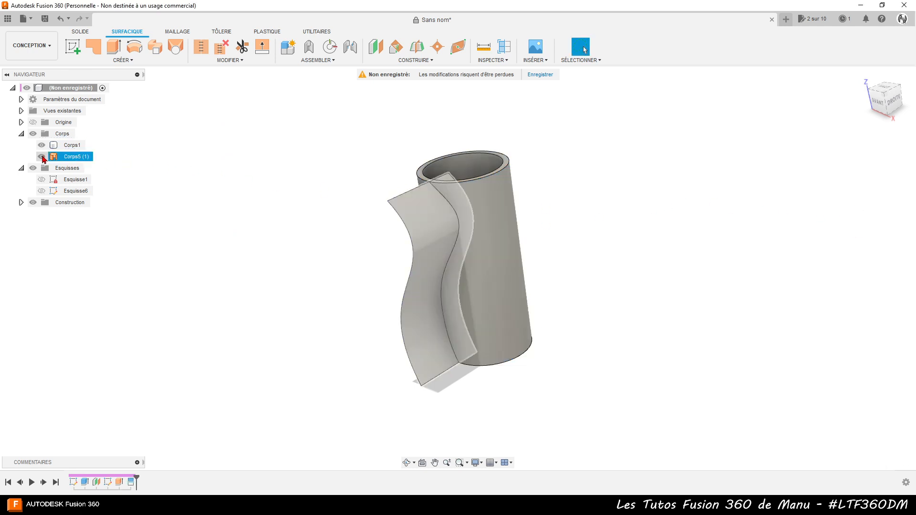
pyautogui.click(42, 157)
pyautogui.click(447, 194)
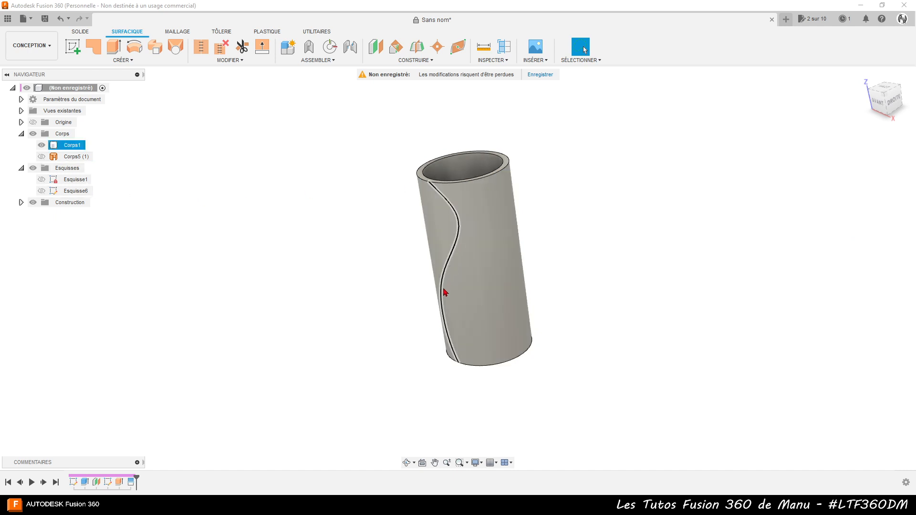
pyautogui.click(462, 374)
pyautogui.keyDown('shift'); pyautogui.moveTo(462, 402); pyautogui.dragTo(512, 455, button='middle'); pyautogui.keyUp('shift')
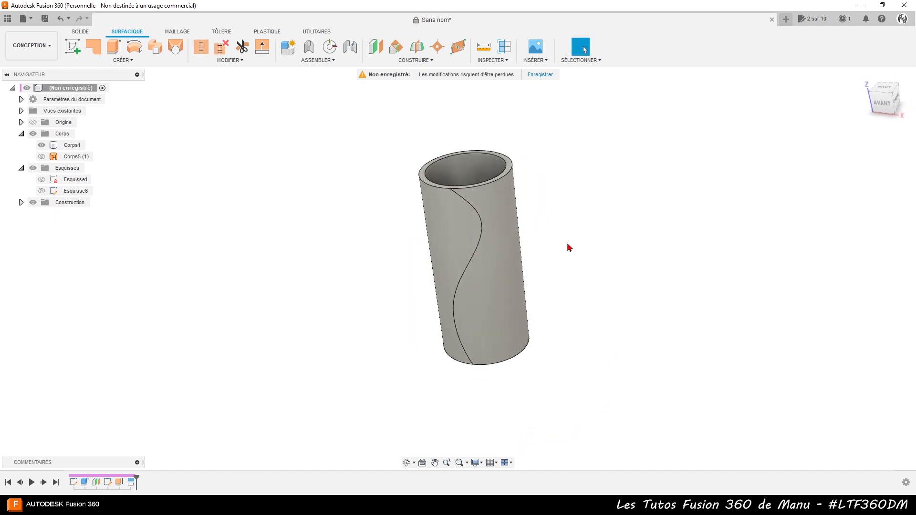
pyautogui.keyDown('shift'); pyautogui.moveTo(564, 213); pyautogui.dragTo(583, 235, button='middle'); pyautogui.keyUp('shift')
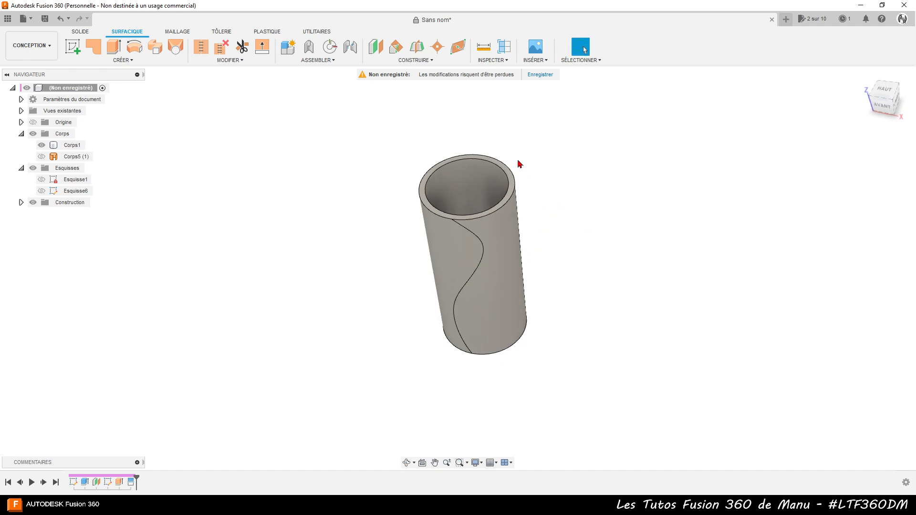
# Create a sketch on the tube's upper ring-shaped end face and project that face's edges into it with the projection link on
pyautogui.click(508, 178)
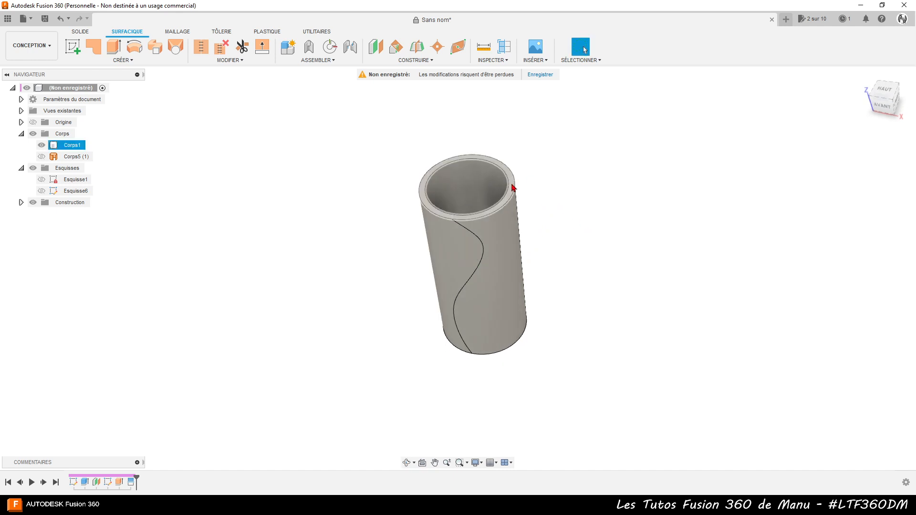
pyautogui.click(513, 187)
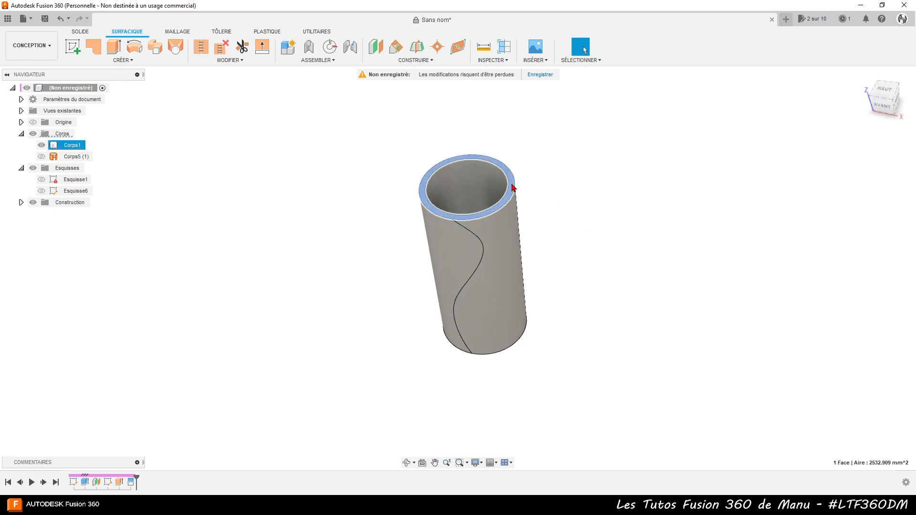
pyautogui.scroll(5, 513, 186)
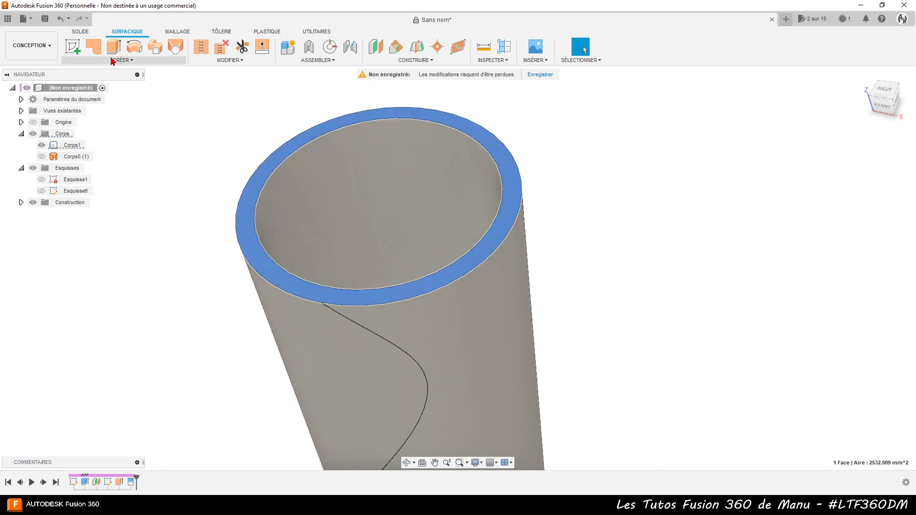
pyautogui.click(81, 31)
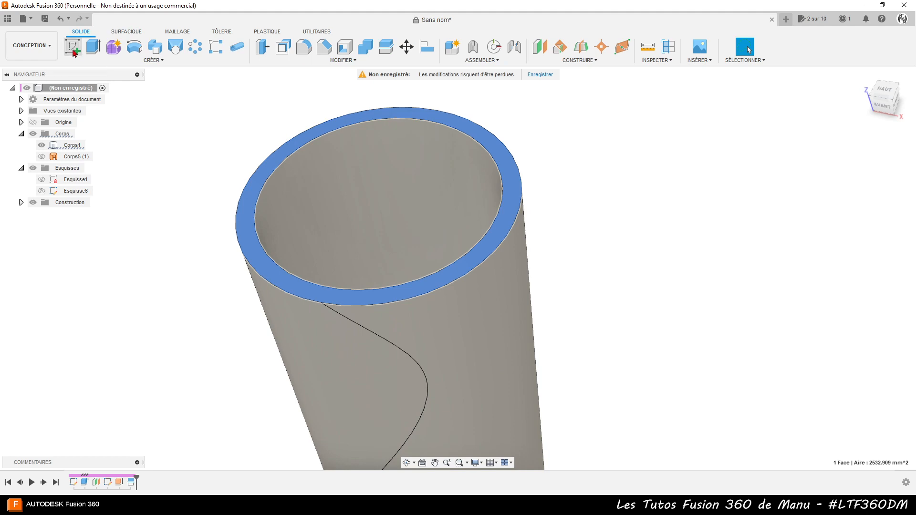
pyautogui.click(73, 46)
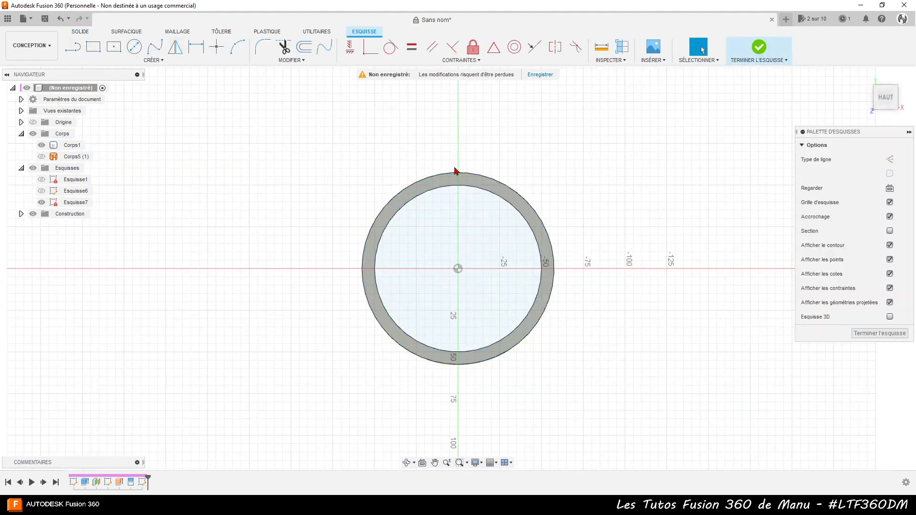
pyautogui.press('p')
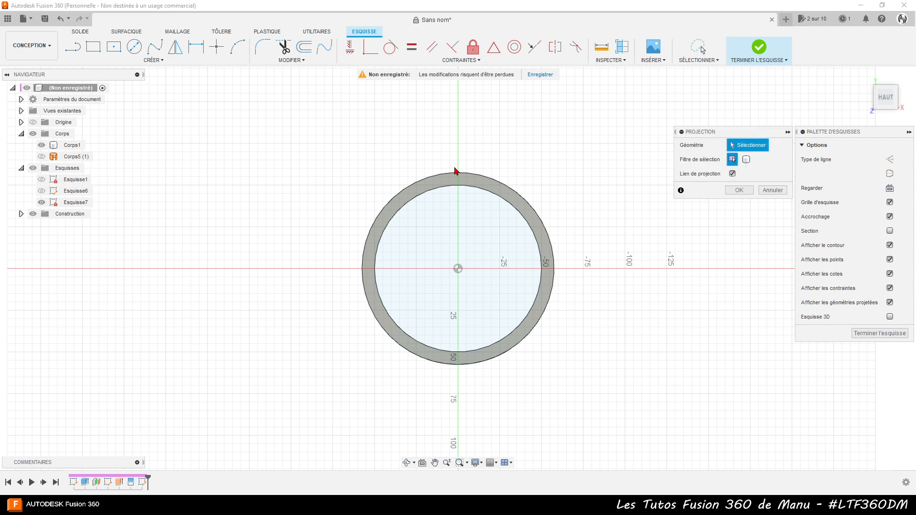
pyautogui.click(488, 181)
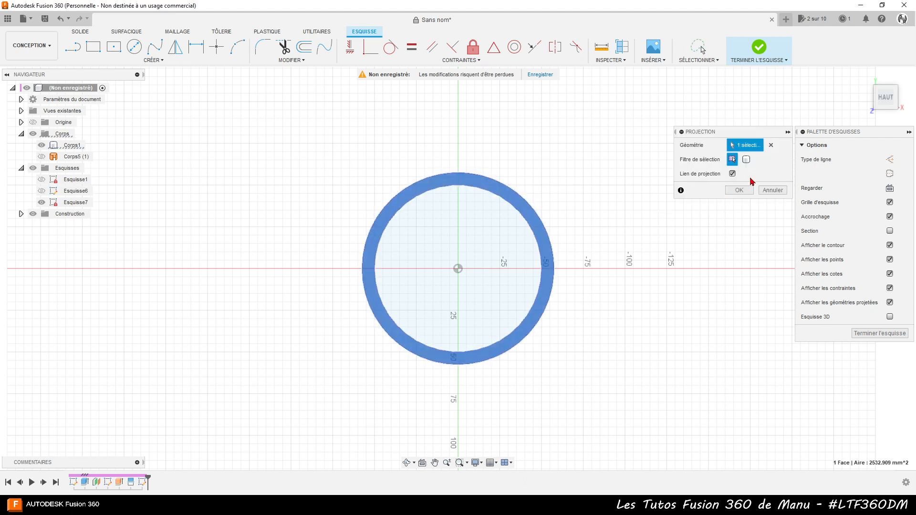
pyautogui.click(741, 191)
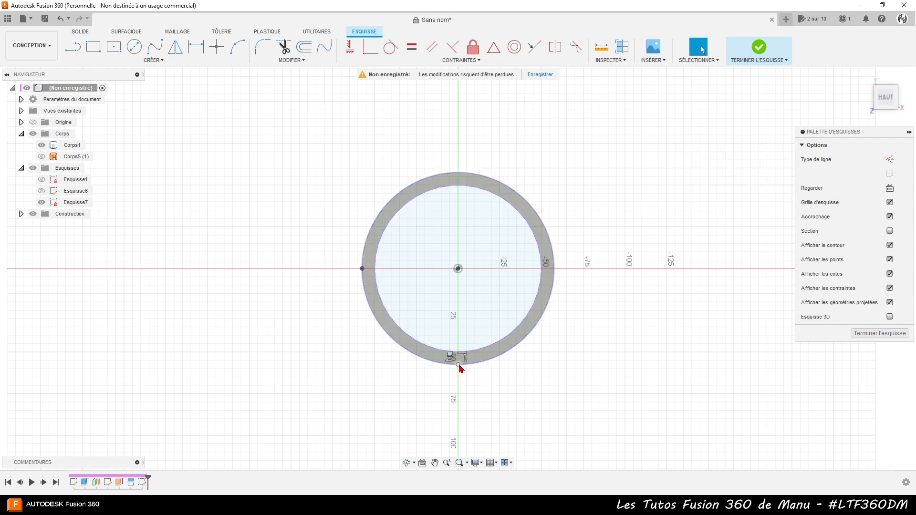
# Draw a vertical line about 44 mm long outside the tube, clear of the projected outer circle
pyautogui.keyDown('shift'); pyautogui.moveTo(475, 381); pyautogui.dragTo(485, 327, button='middle'); pyautogui.keyUp('shift')
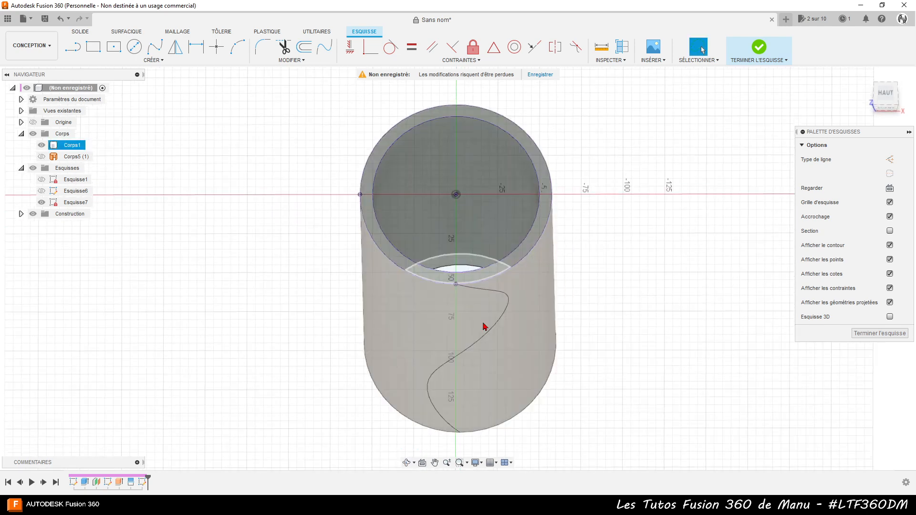
pyautogui.click(491, 297)
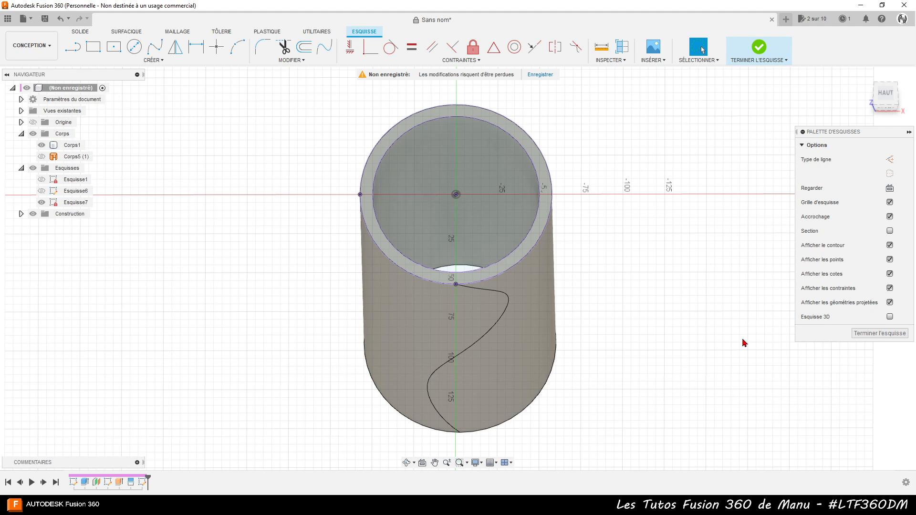
pyautogui.keyDown('shift'); pyautogui.moveTo(688, 253); pyautogui.dragTo(685, 271, button='middle'); pyautogui.keyUp('shift')
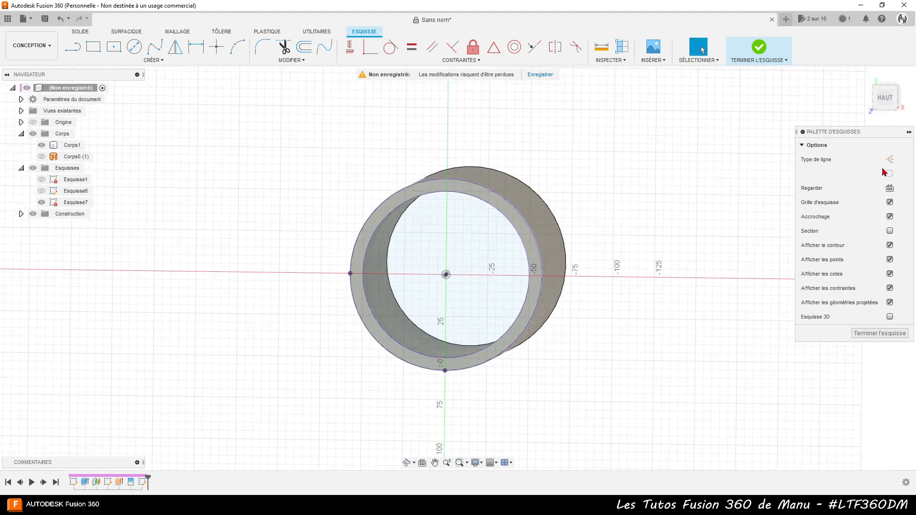
pyautogui.click(888, 188)
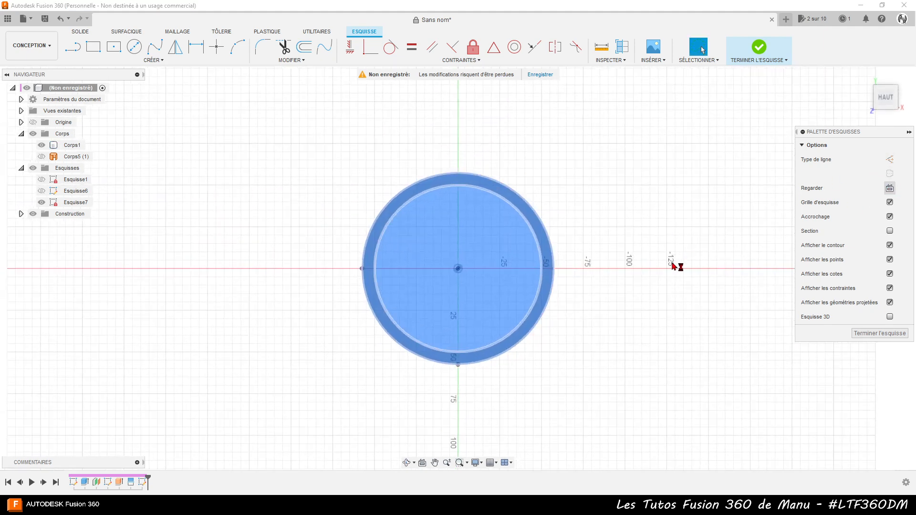
pyautogui.scroll(5, 465, 415)
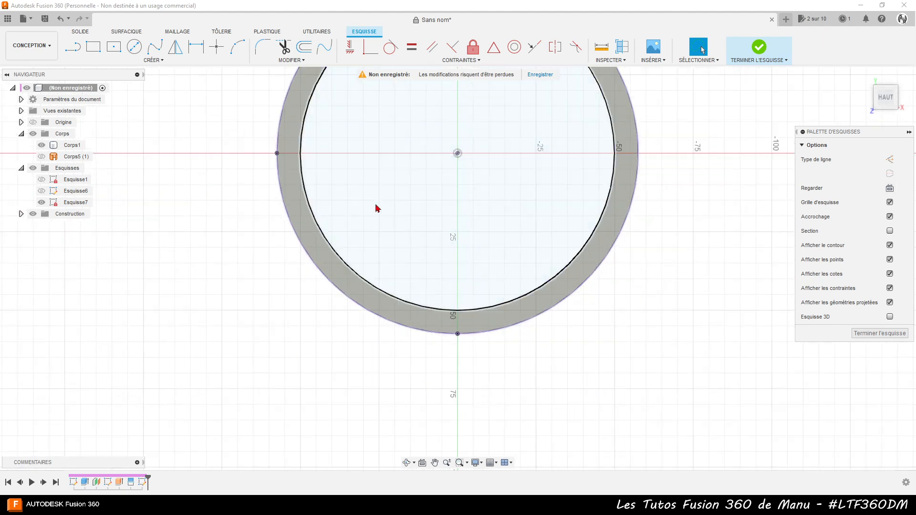
pyautogui.scroll(3, 378, 247)
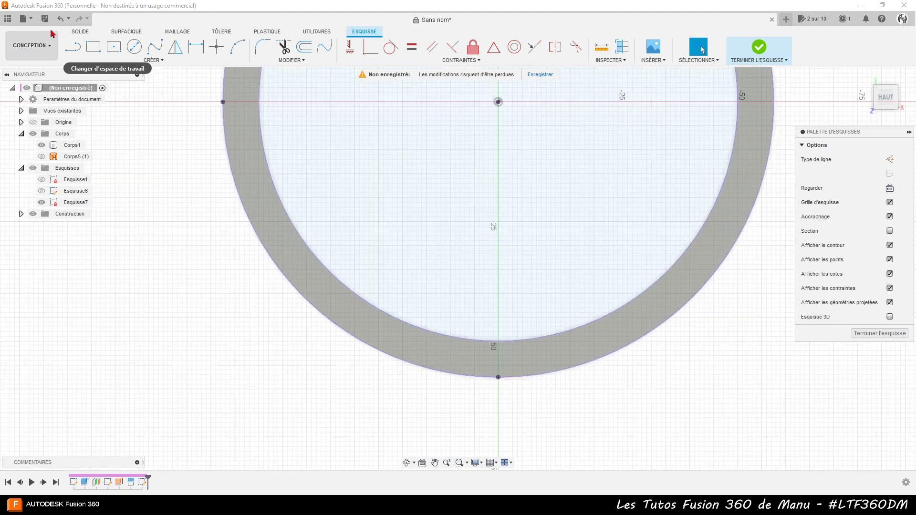
pyautogui.click(72, 46)
pyautogui.scroll(-1, 99, 68)
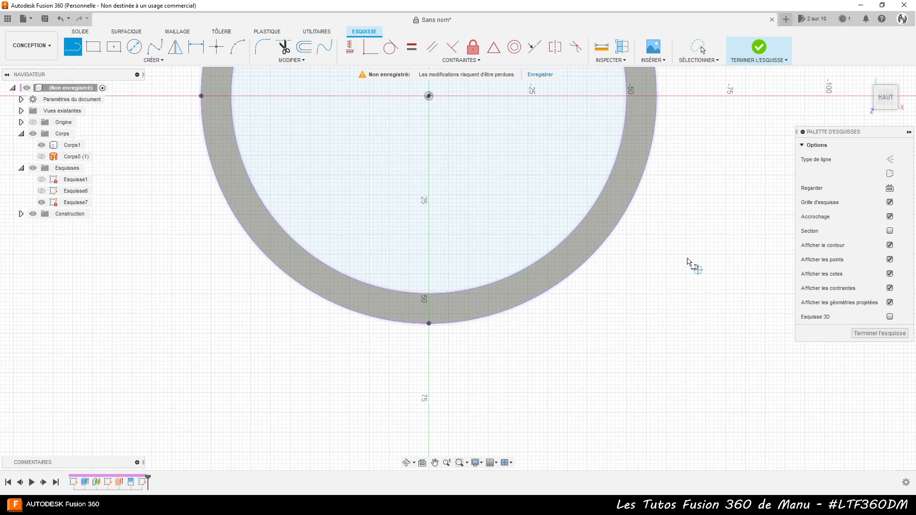
pyautogui.click(690, 254)
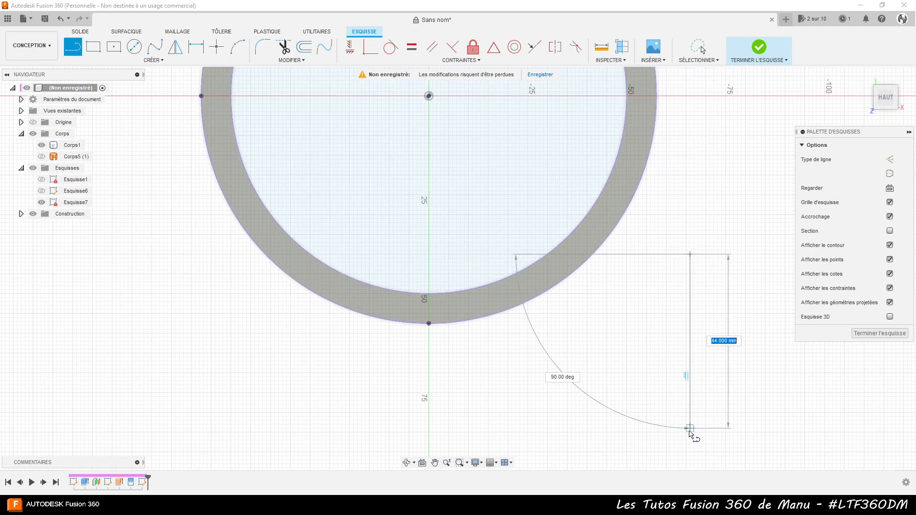
pyautogui.click(690, 428)
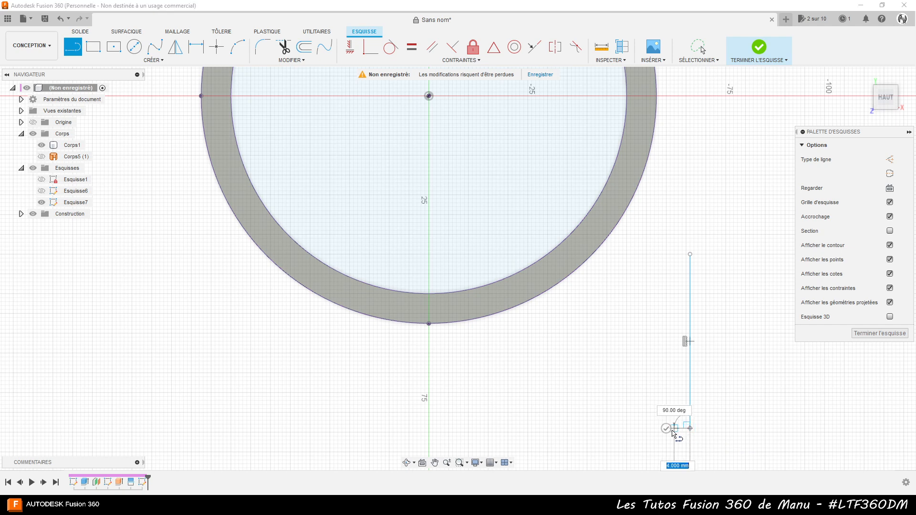
pyautogui.click(688, 426)
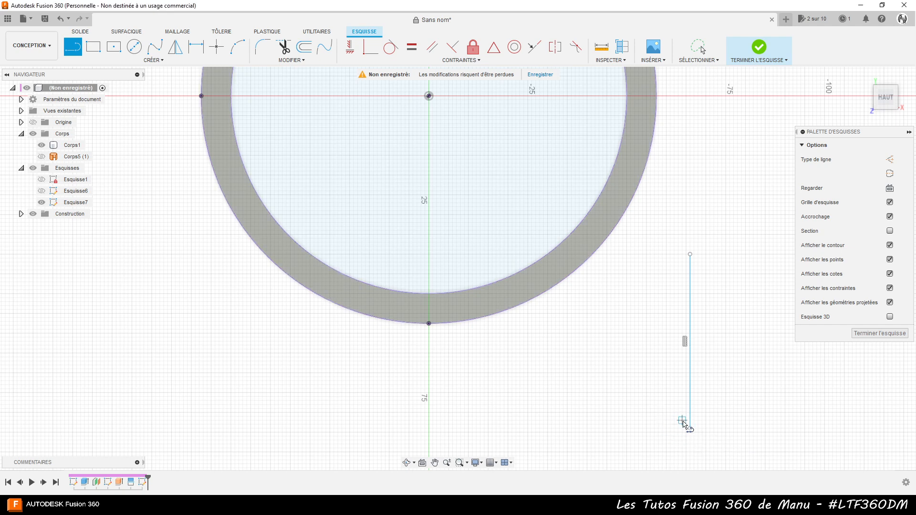
pyautogui.press('Escape')
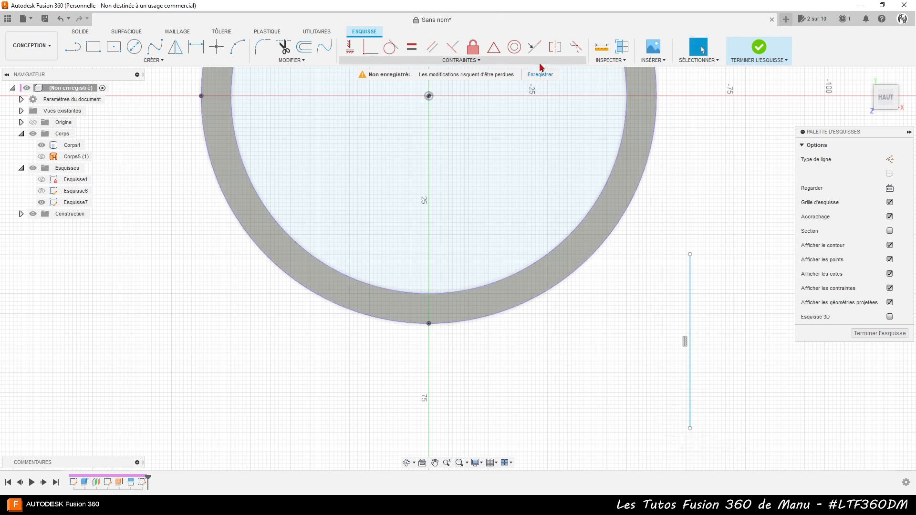
# Convert the 44 mm line to construction and constrain its midpoint to the projected point where the wavy curve meets the outer circle
pyautogui.click(691, 283)
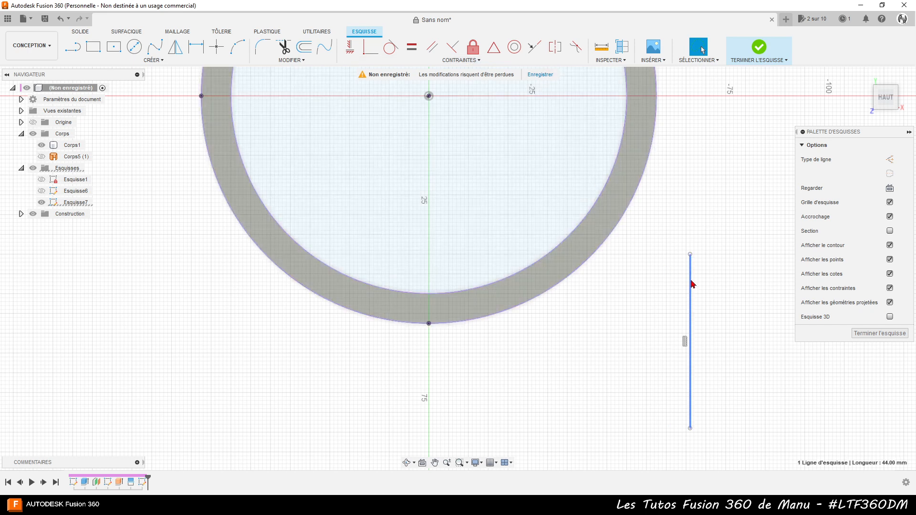
pyautogui.click(889, 159)
pyautogui.click(737, 204)
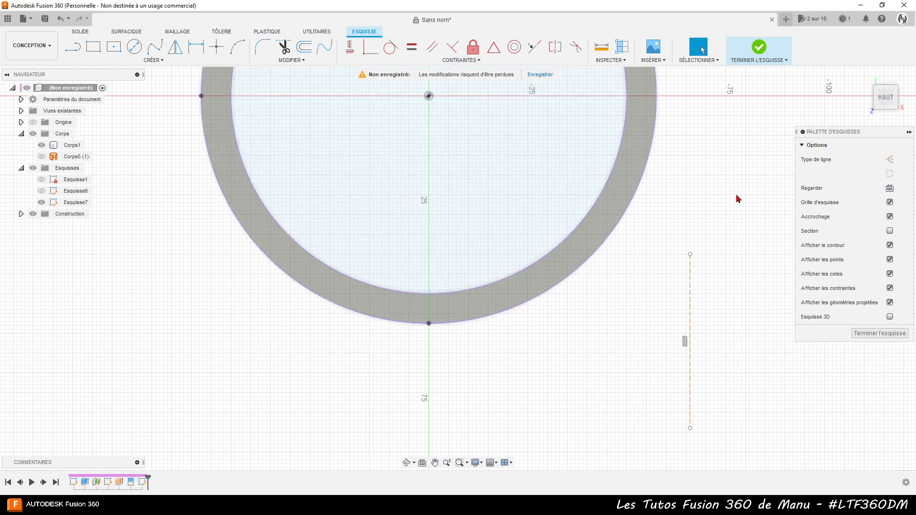
pyautogui.click(497, 52)
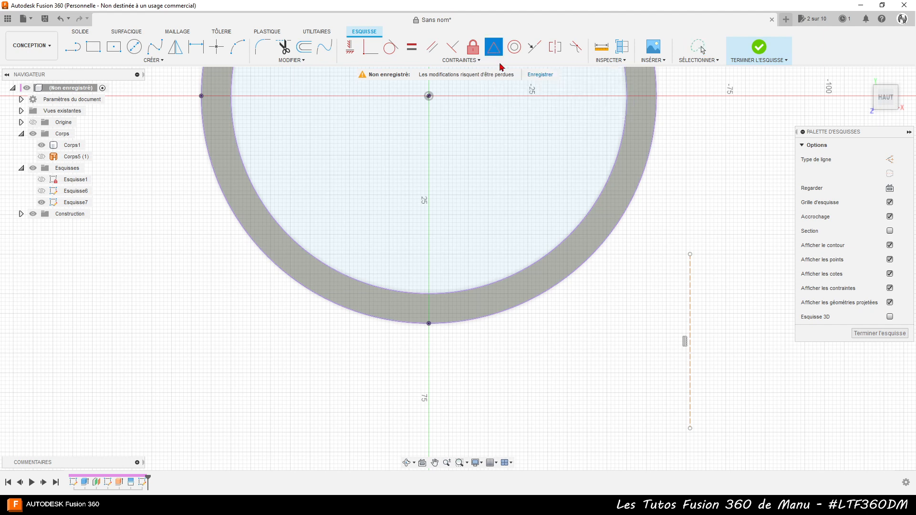
pyautogui.click(690, 321)
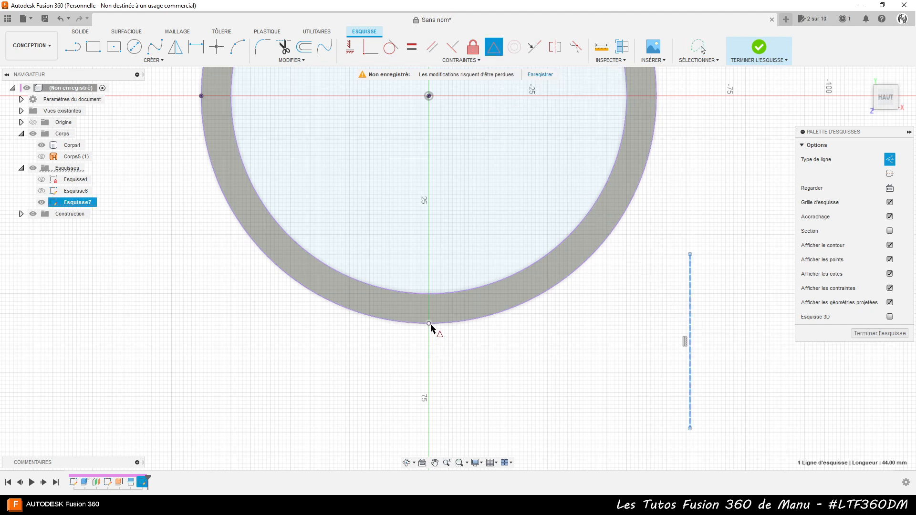
pyautogui.click(429, 325)
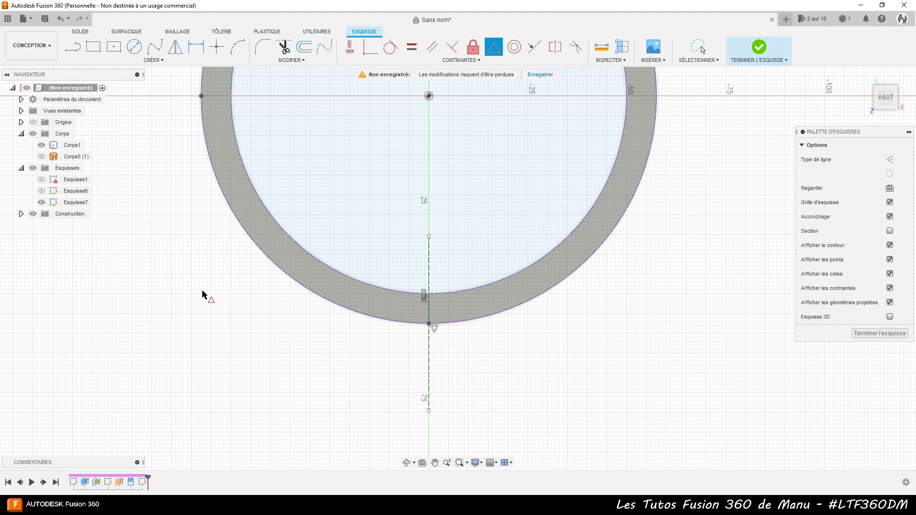
# Sketch a T-shaped rail profile around the construction line, its stem about 11 mm wide and both stem sides ending on the outer circle
pyautogui.click(74, 49)
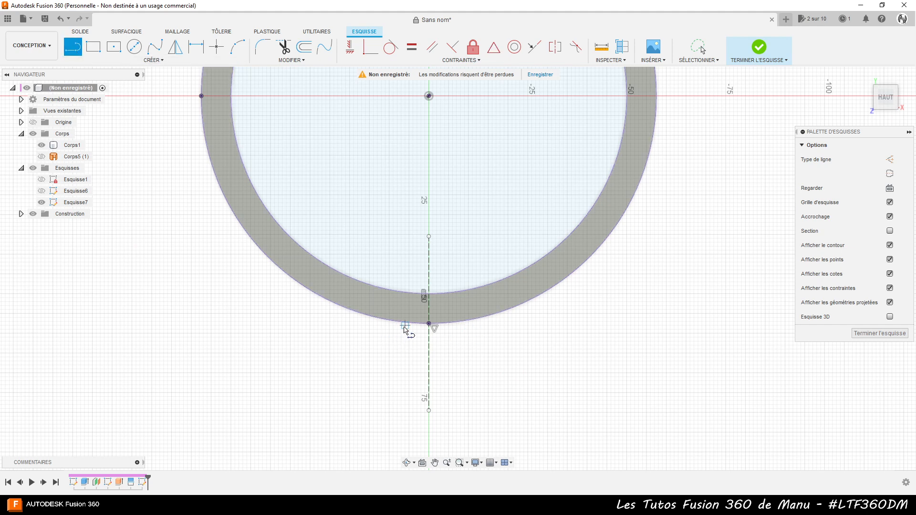
pyautogui.click(404, 324)
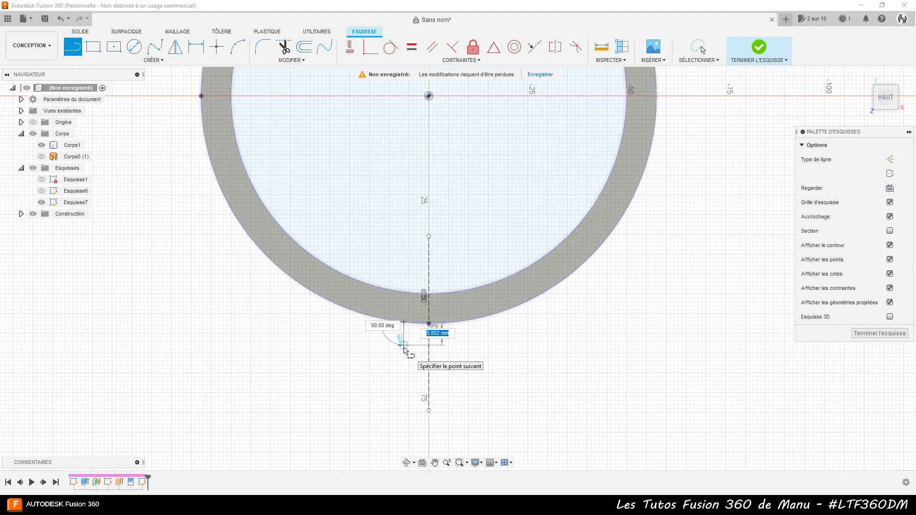
pyautogui.click(361, 345)
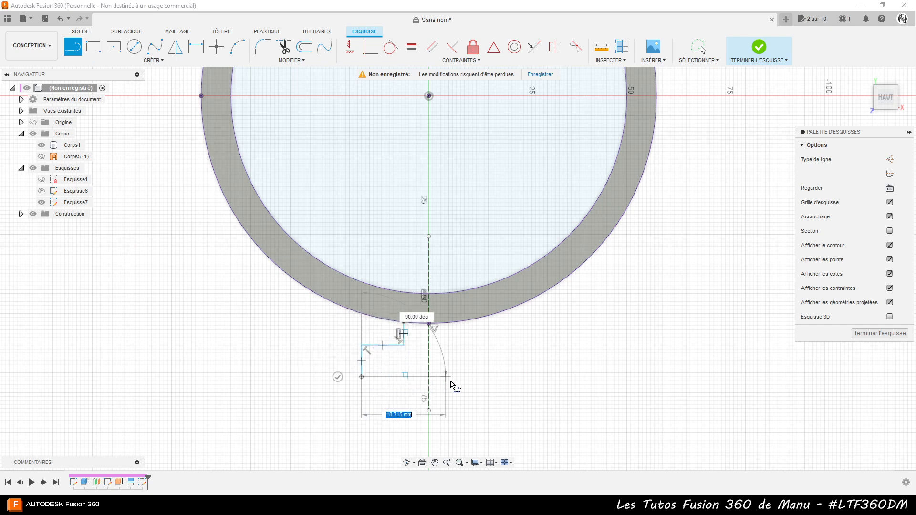
pyautogui.click(507, 378)
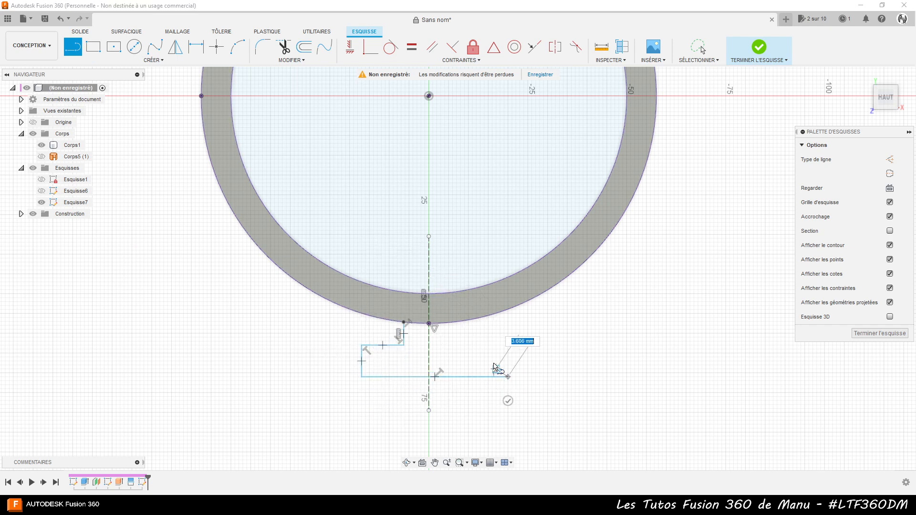
pyautogui.click(508, 345)
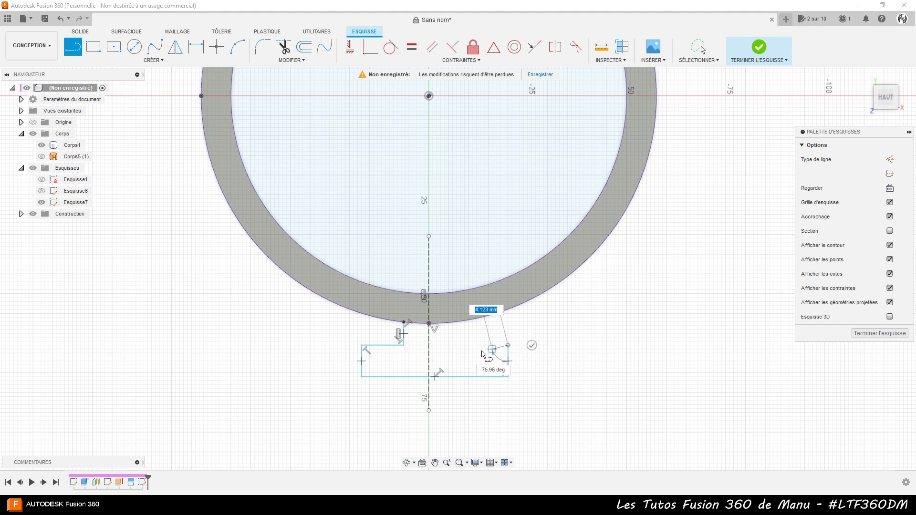
pyautogui.click(447, 345)
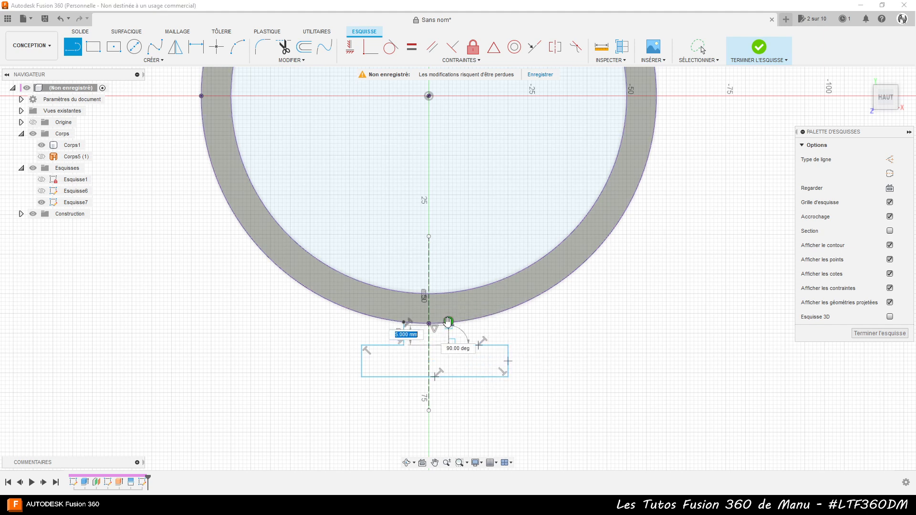
pyautogui.scroll(5, 459, 329)
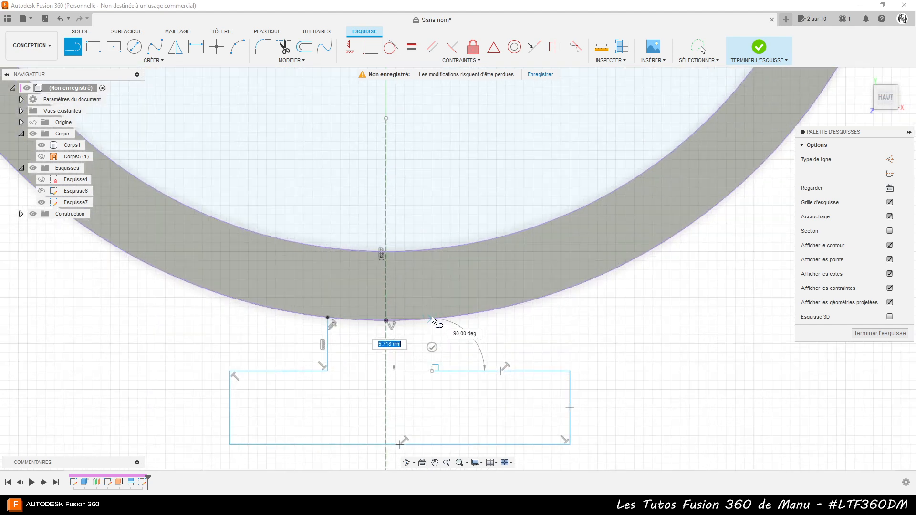
pyautogui.doubleClick(430, 318)
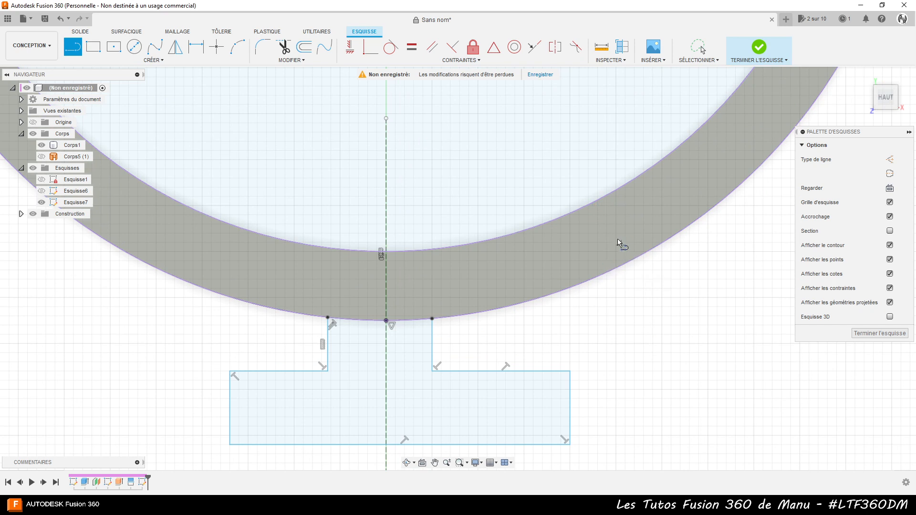
# Constrain the two stem sides, and also the two flange ends of the T-profile, symmetric about the construction line
pyautogui.click(555, 47)
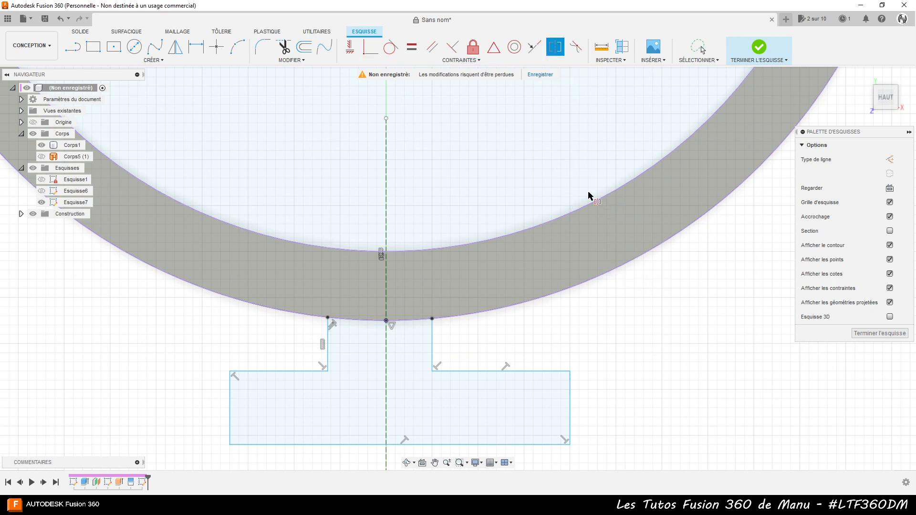
pyautogui.click(325, 337)
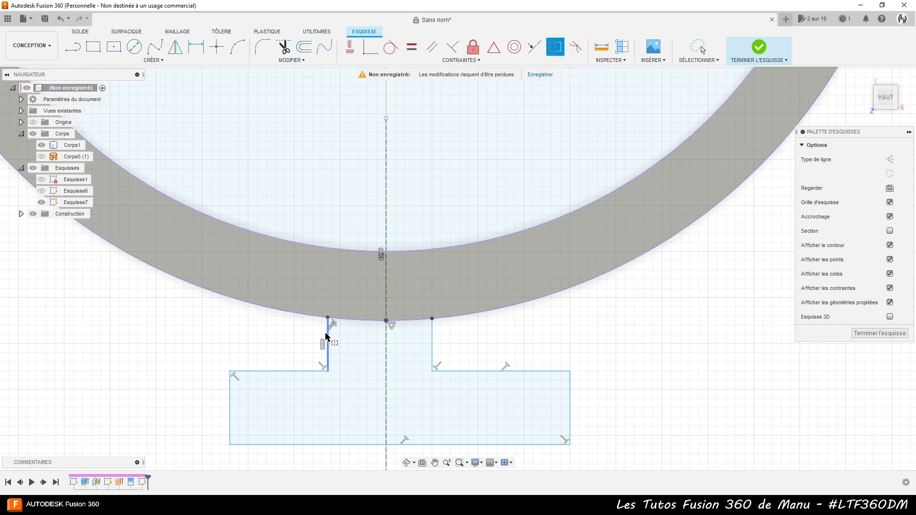
pyautogui.click(432, 344)
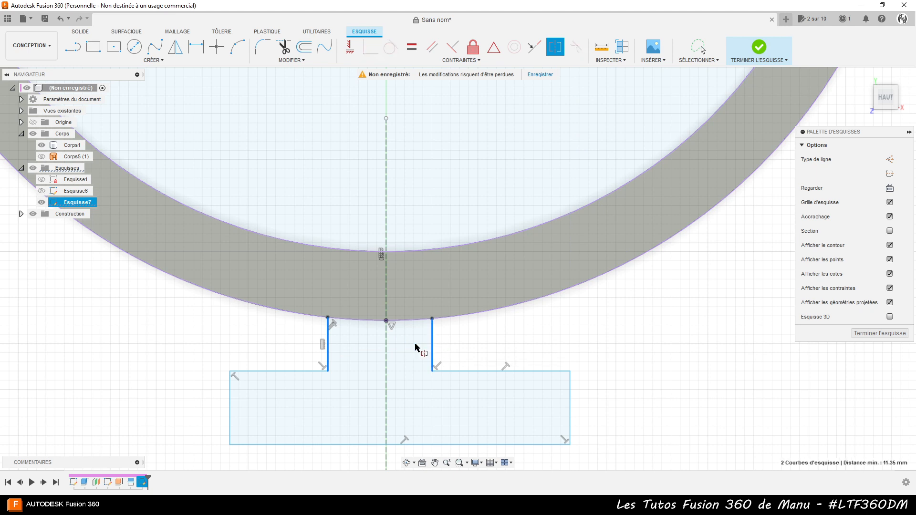
pyautogui.click(386, 347)
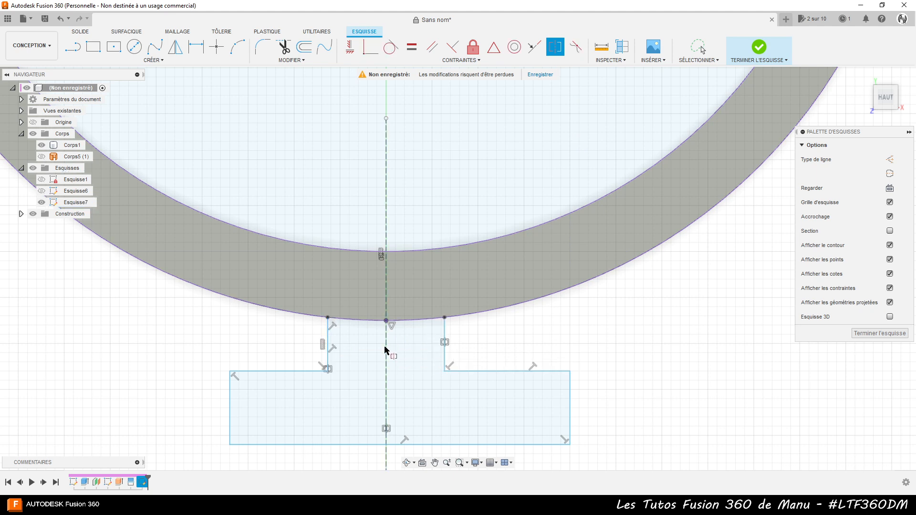
pyautogui.click(231, 430)
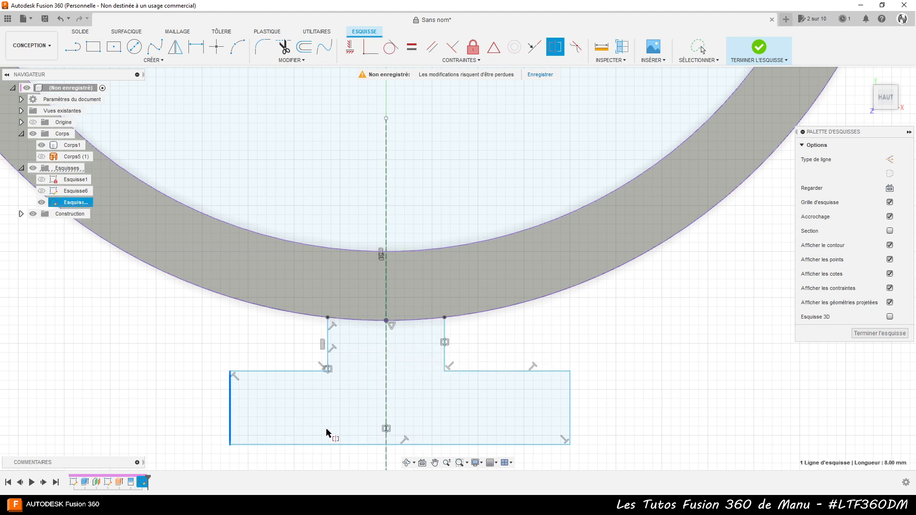
pyautogui.click(572, 425)
pyautogui.click(386, 413)
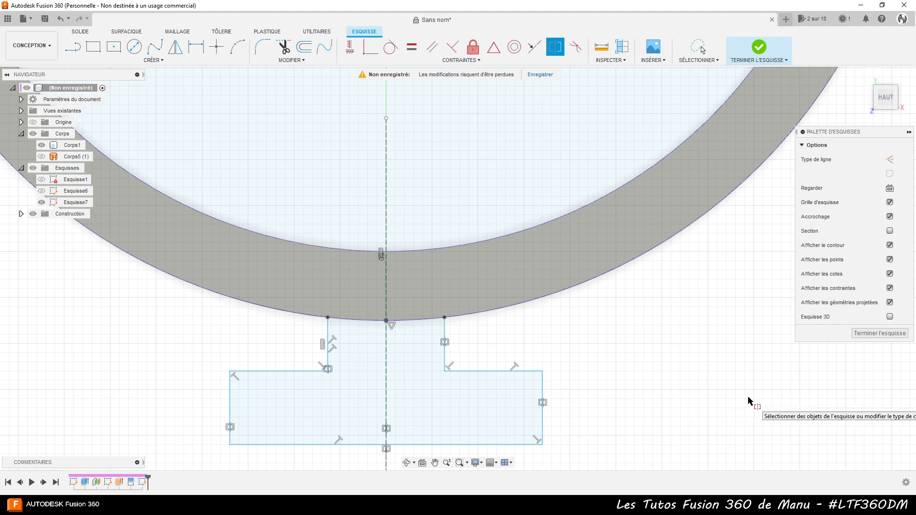
# Dimension both stem sides of the T-profile to a length of 5 mm
pyautogui.scroll(-1, 747, 403)
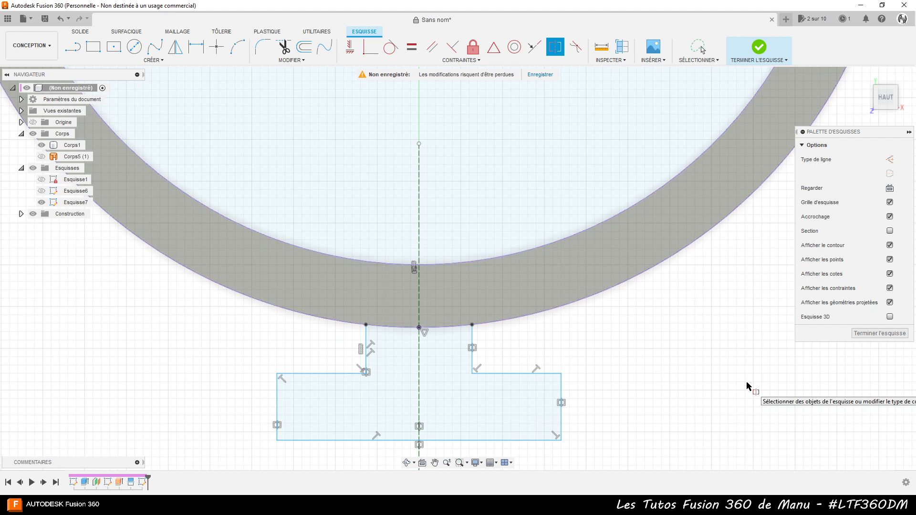
pyautogui.press('d')
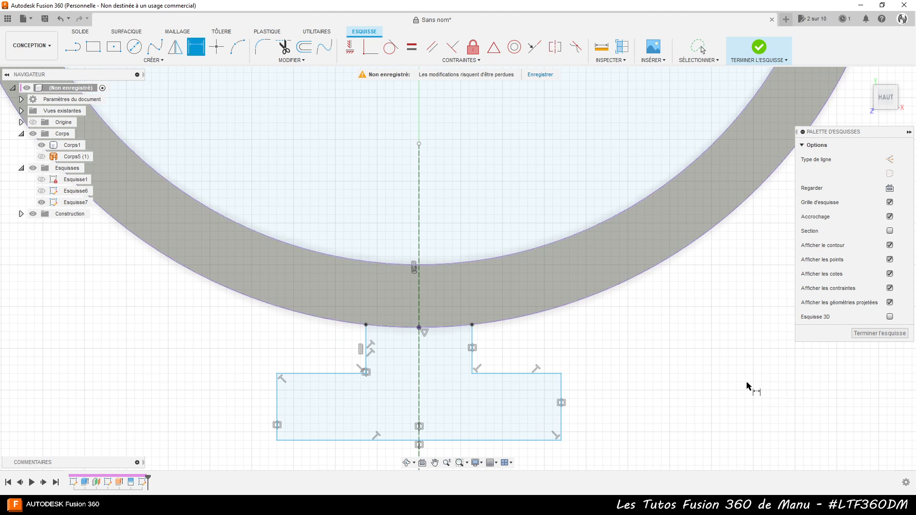
pyautogui.click(473, 339)
pyautogui.click(513, 342)
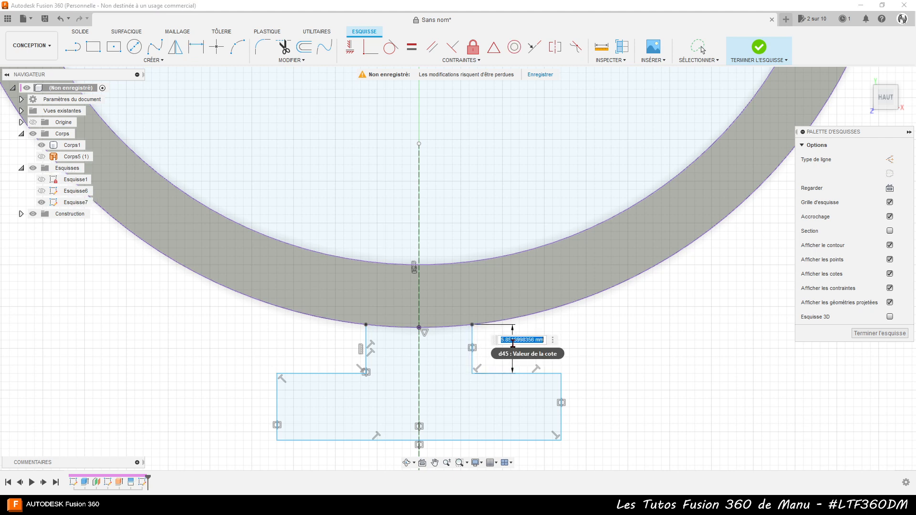
pyautogui.write('5')
pyautogui.press('Return')
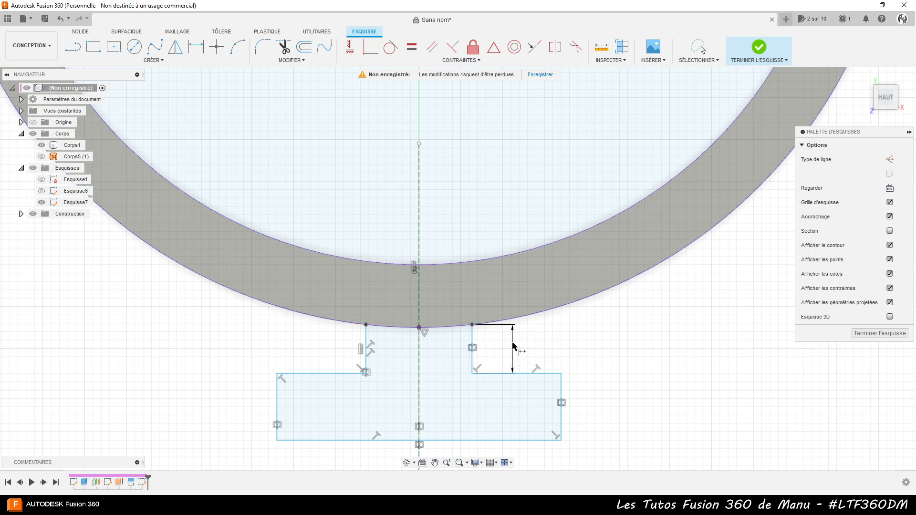
pyautogui.click(365, 348)
pyautogui.click(351, 346)
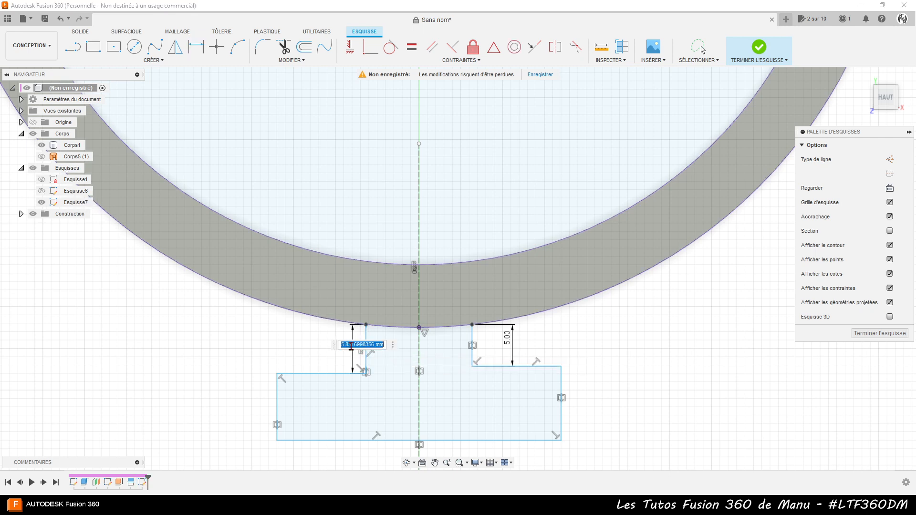
pyautogui.write('5')
pyautogui.press('Return')
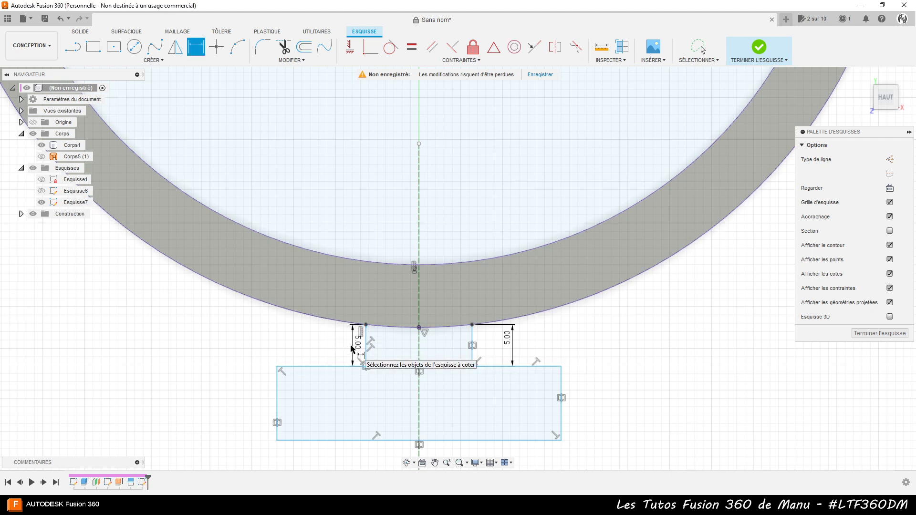
# Dimension the T-profile's flange thickness to 5 mm and its stem width to 10 mm
pyautogui.click(562, 403)
pyautogui.click(589, 406)
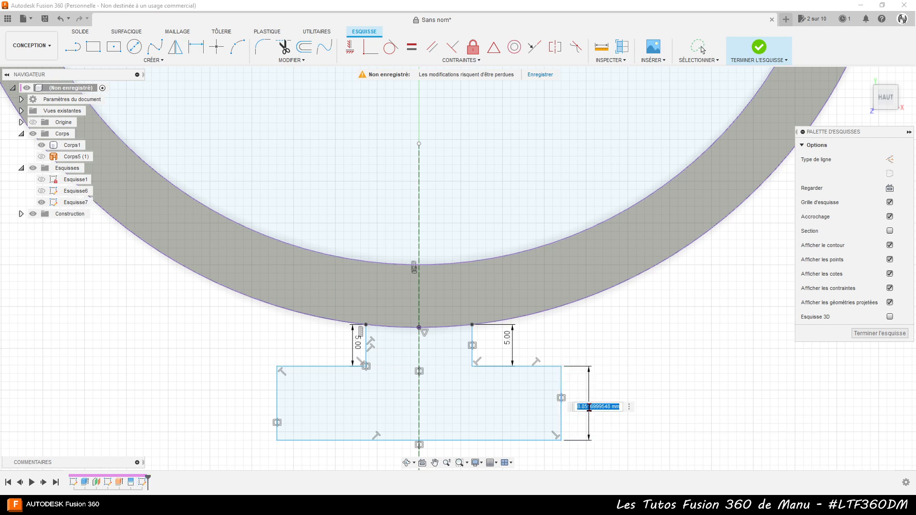
pyautogui.write('5')
pyautogui.press('Return')
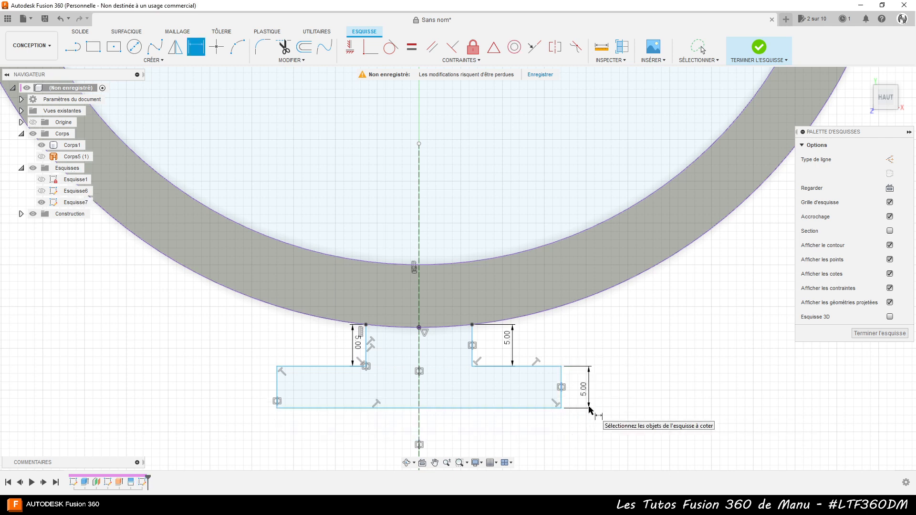
pyautogui.click(367, 353)
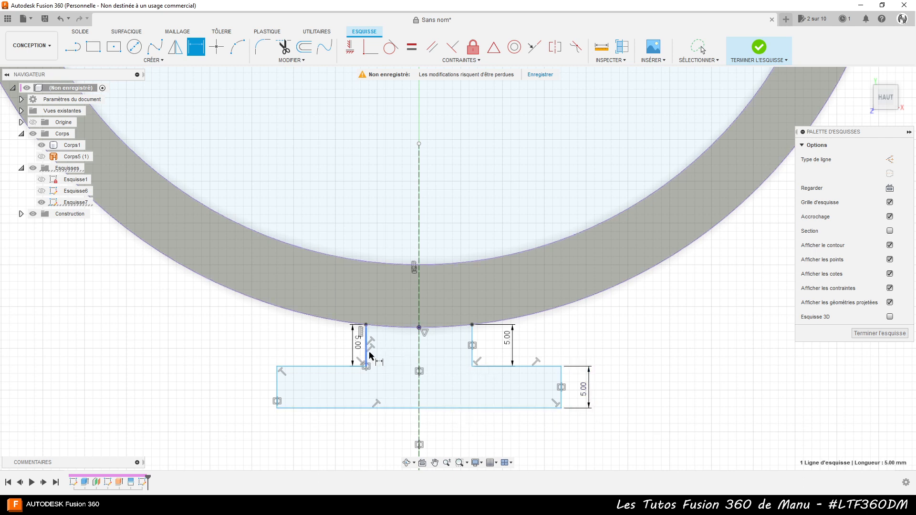
pyautogui.click(473, 357)
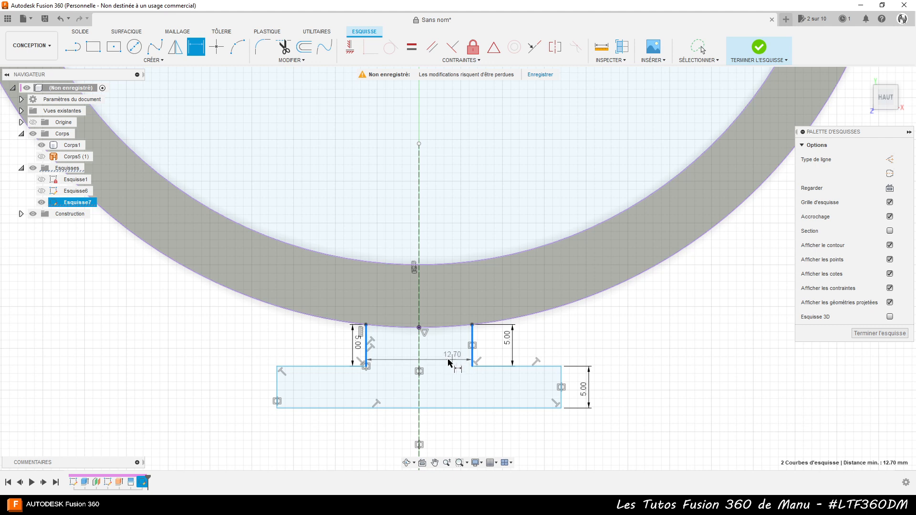
pyautogui.click(446, 360)
pyautogui.write('10')
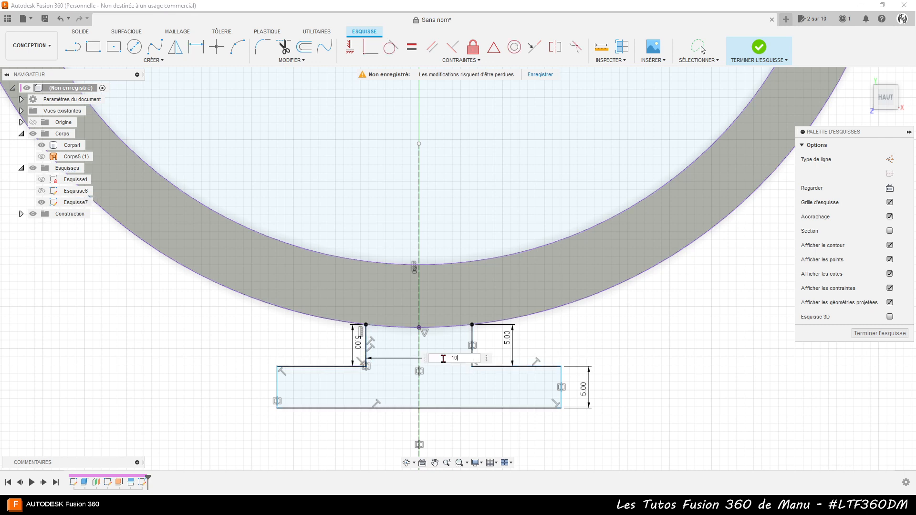
pyautogui.press('Return')
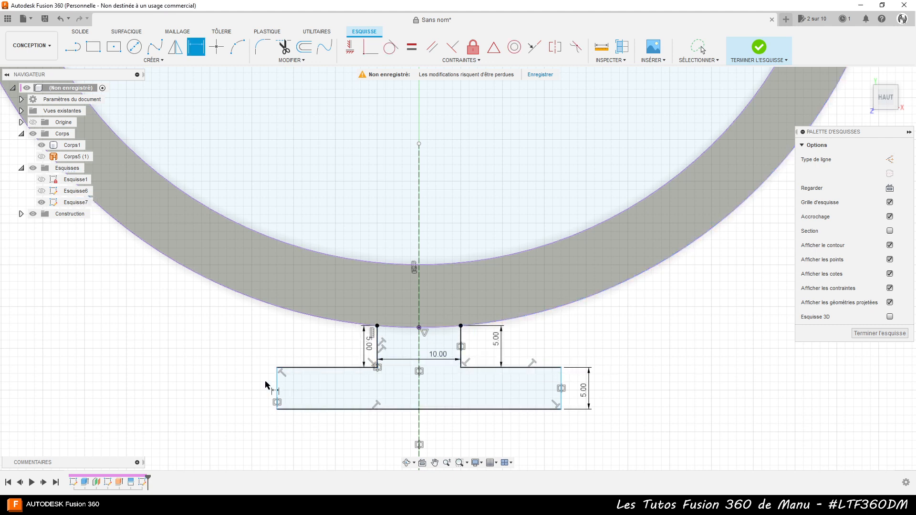
# Add a driven thickness dimension at the flange's other end and dimension the flange's overall width to 30 mm
pyautogui.click(277, 389)
pyautogui.click(259, 393)
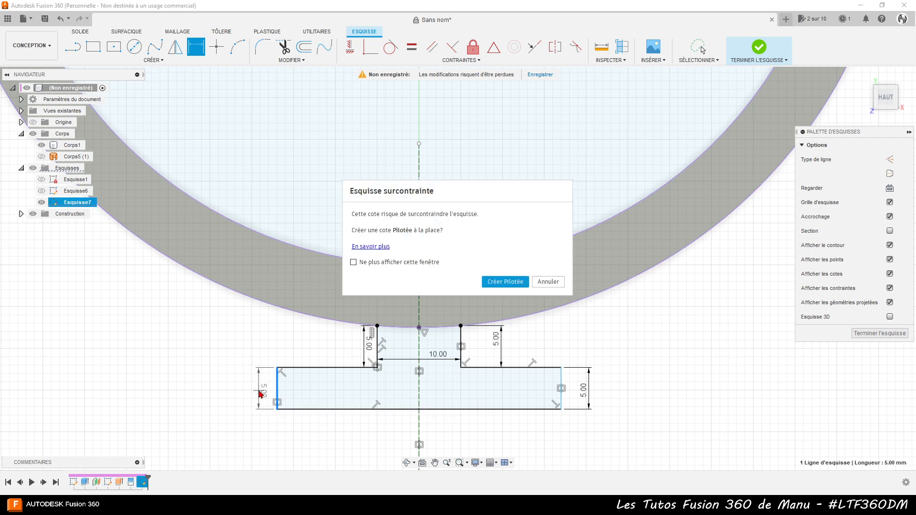
pyautogui.press('Return')
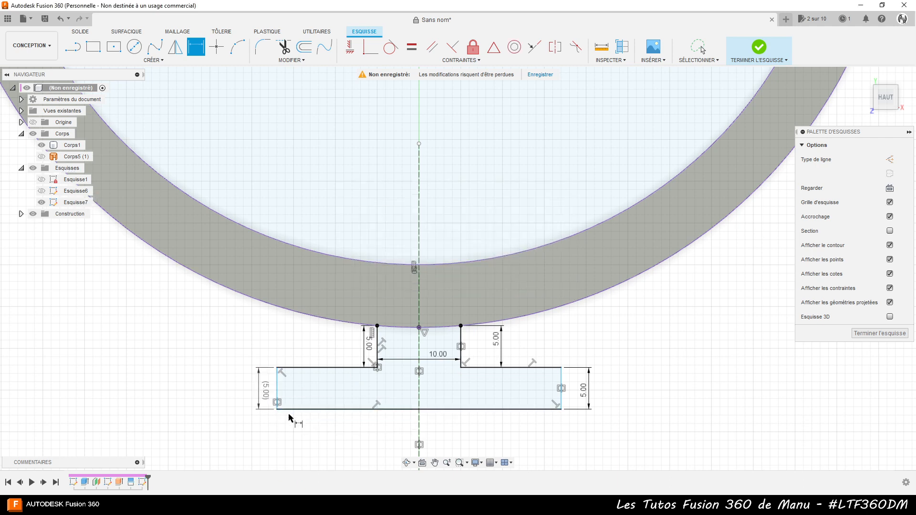
pyautogui.click(470, 409)
pyautogui.click(465, 435)
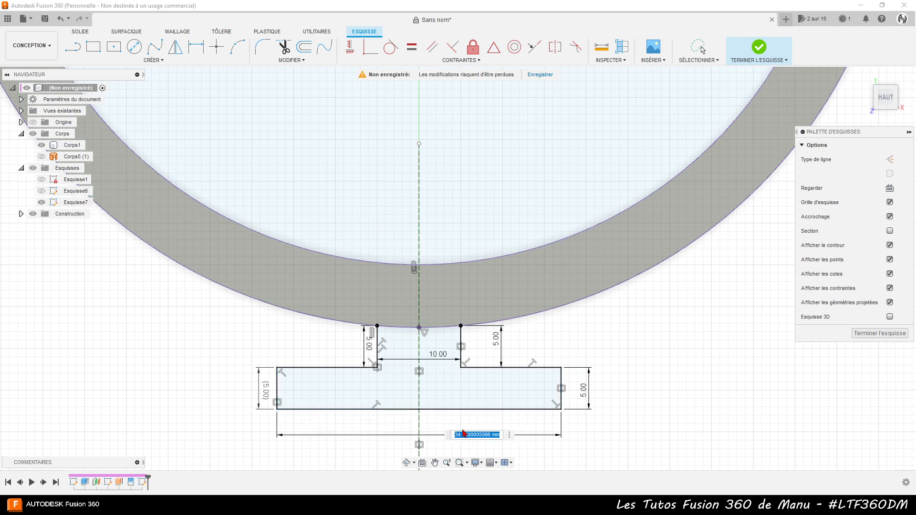
pyautogui.write('30')
pyautogui.press('Return')
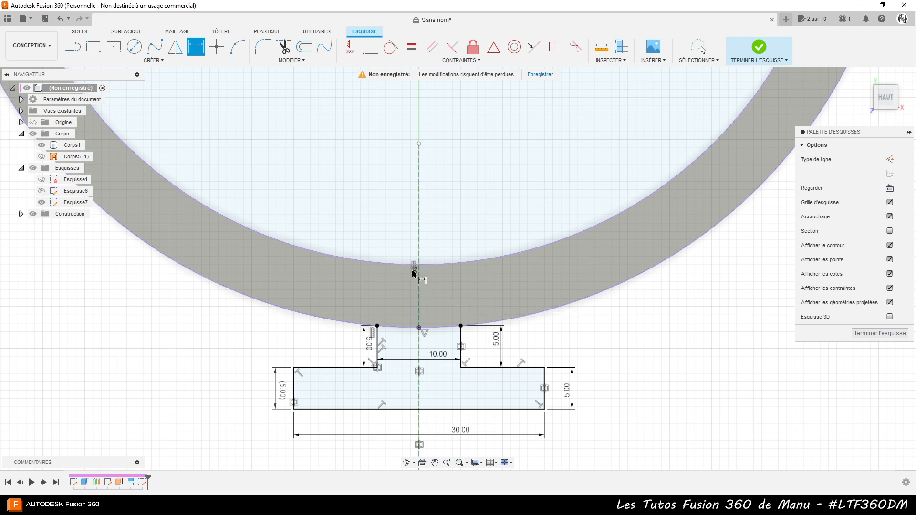
# Extend the stem into the tube wall with three connected lines, about 3.3 mm deep, joining both stem corners on the outer circle
pyautogui.click(73, 47)
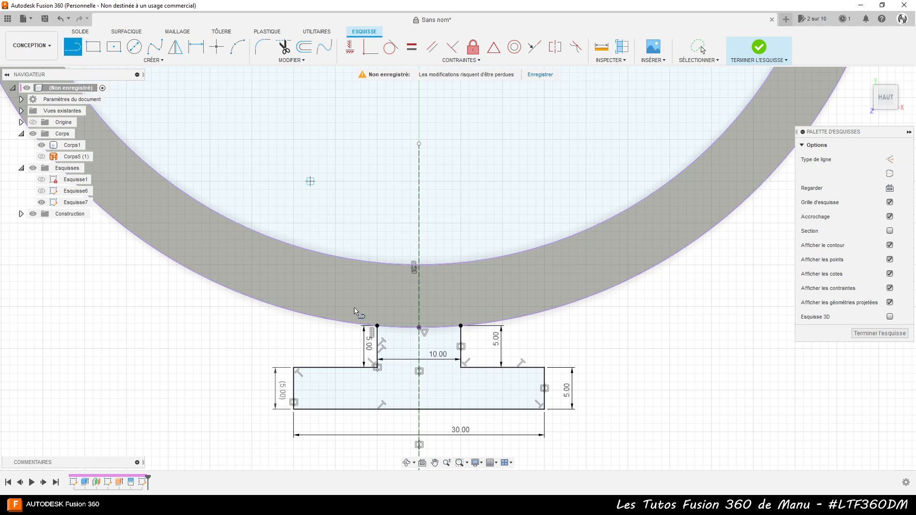
pyautogui.click(377, 326)
pyautogui.click(377, 299)
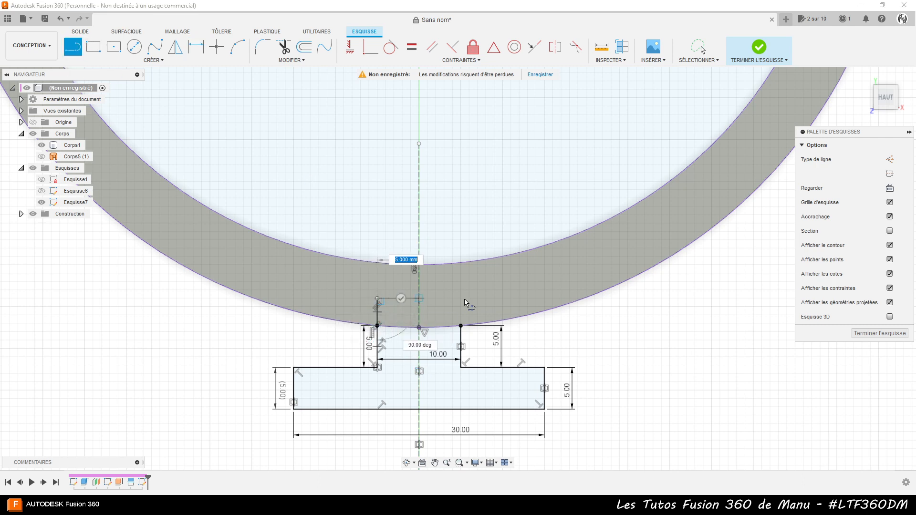
pyautogui.click(461, 299)
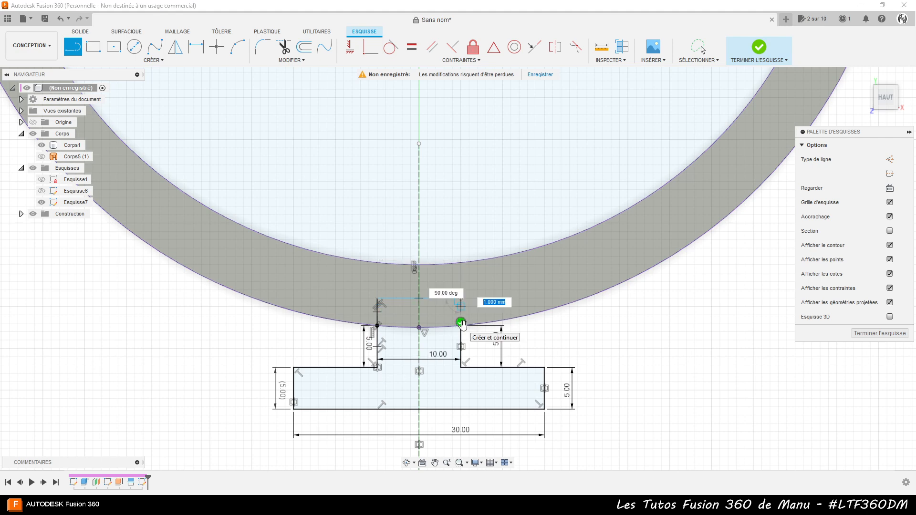
pyautogui.scroll(3, 462, 333)
pyautogui.scroll(1, 462, 333)
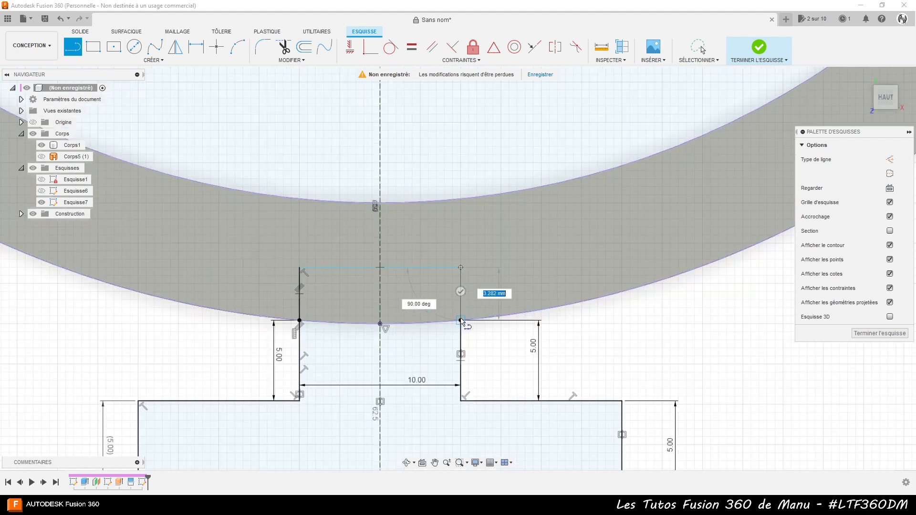
pyautogui.doubleClick(461, 322)
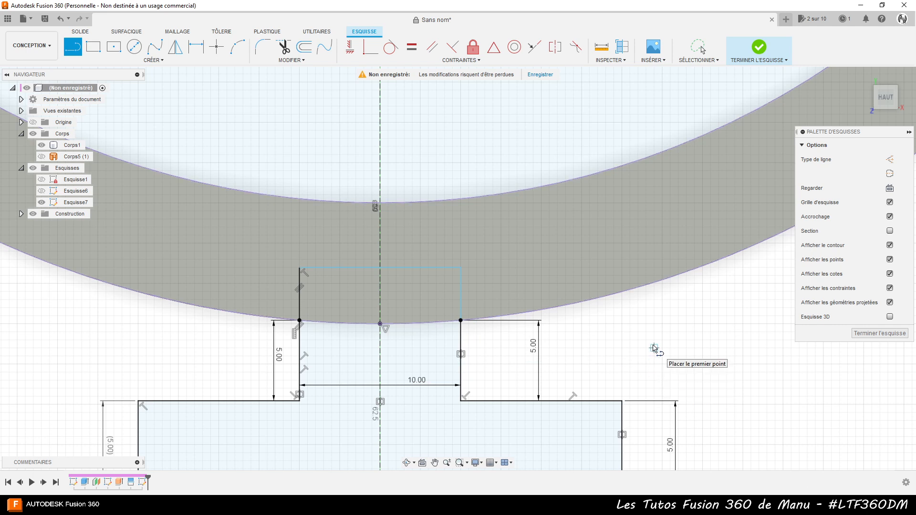
# Constrain the extension's inner edge perpendicular to its undefined side line inside the tube wall
pyautogui.click(452, 47)
pyautogui.click(452, 270)
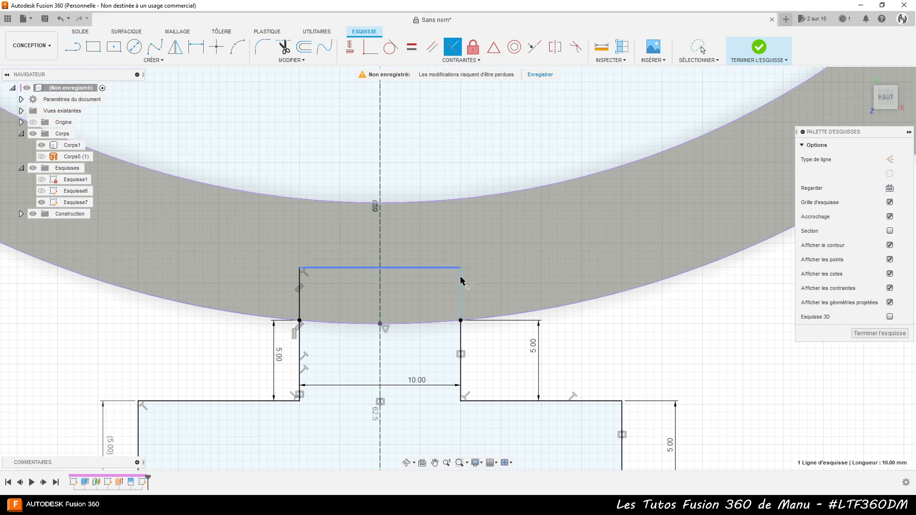
pyautogui.click(461, 284)
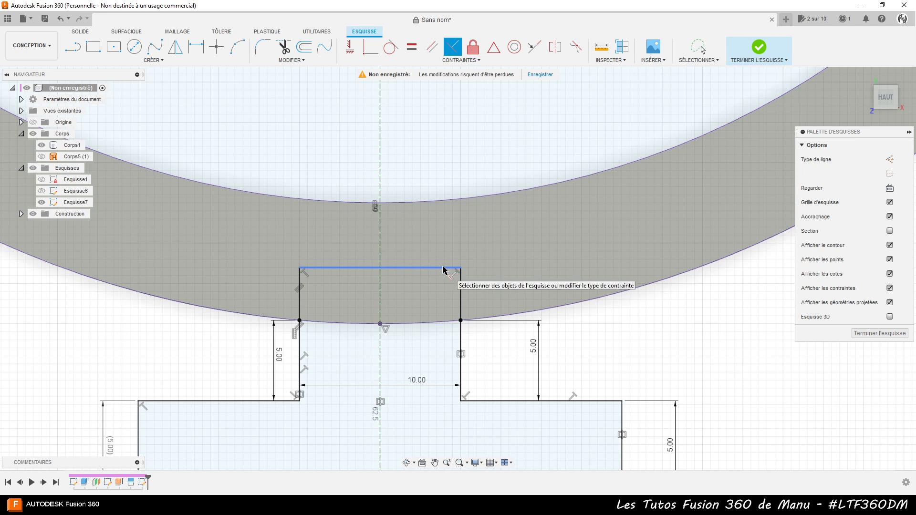
pyautogui.click(443, 269)
# Try to constrain the extension's inner edge parallel to the flange's outer edge
pyautogui.click(431, 50)
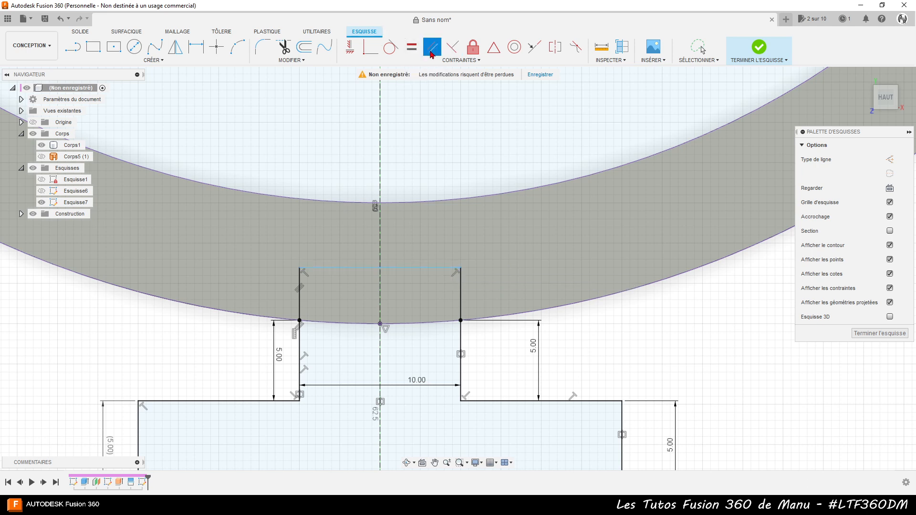
pyautogui.scroll(-3, 389, 112)
pyautogui.click(416, 205)
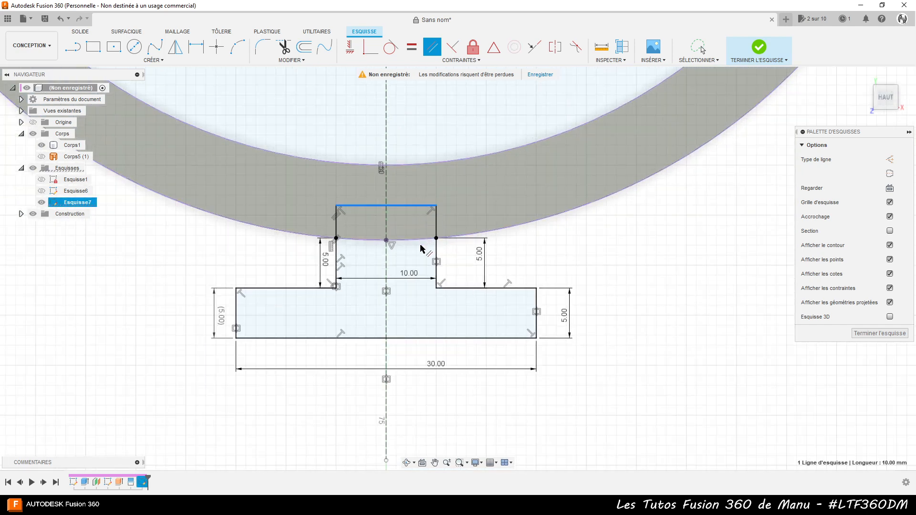
pyautogui.click(418, 341)
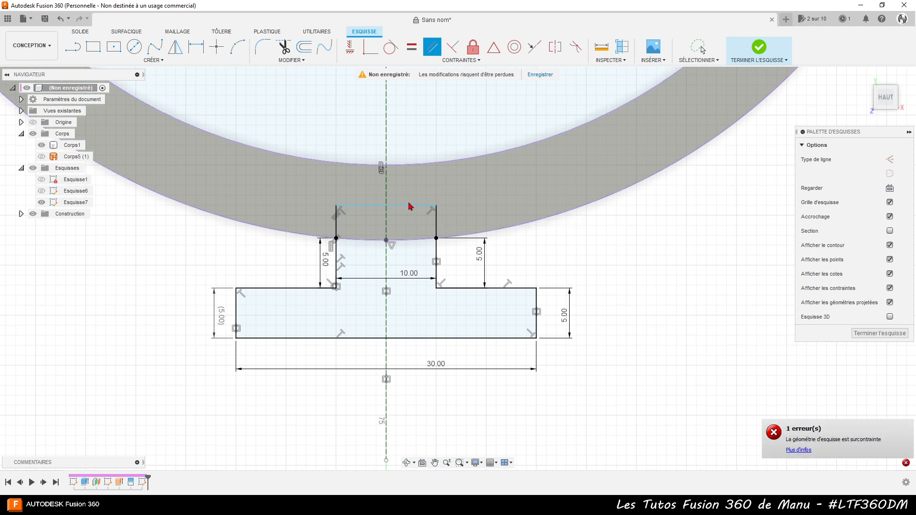
pyautogui.press('Escape')
# Dimension the stem extension's inner edge 3 mm from the tube's outer-circle point on the symmetry axis
pyautogui.moveTo(408, 206)
pyautogui.mouseDown()
pyautogui.moveTo(413, 195)
pyautogui.moveTo(411, 208)
pyautogui.mouseUp()
pyautogui.press('l')
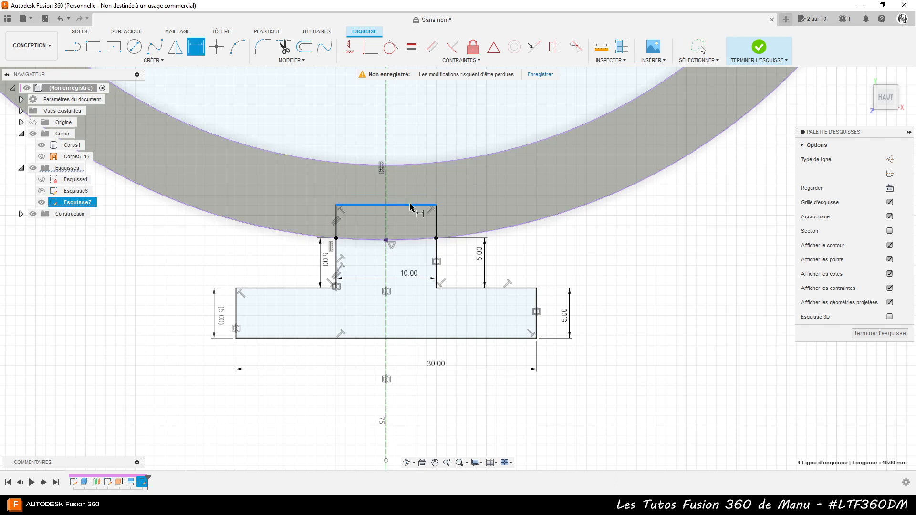
pyautogui.keyDown('ctrl'); pyautogui.click(386, 241); pyautogui.keyUp('ctrl')
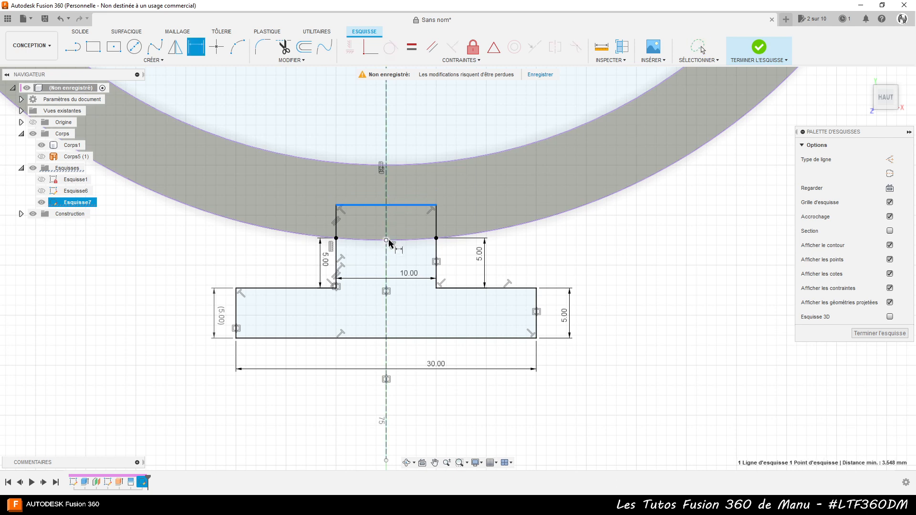
pyautogui.click(483, 228)
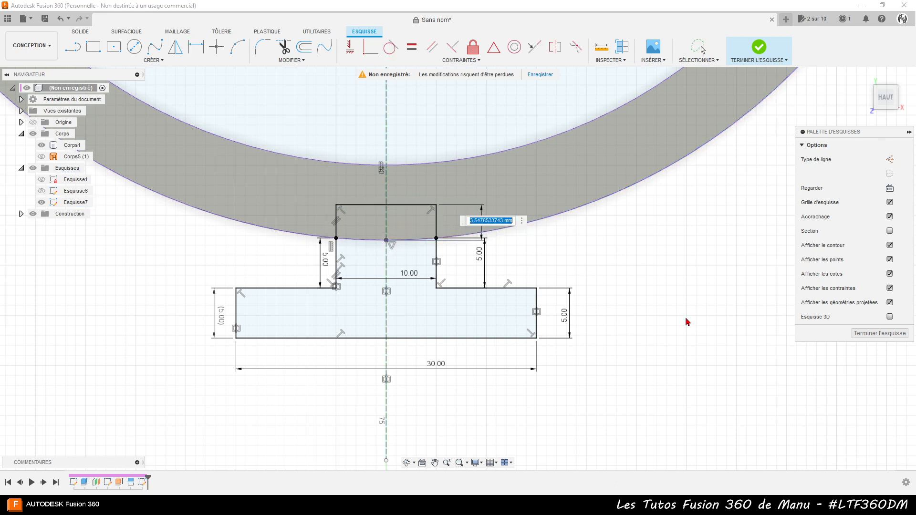
pyautogui.write('3')
pyautogui.press('Return')
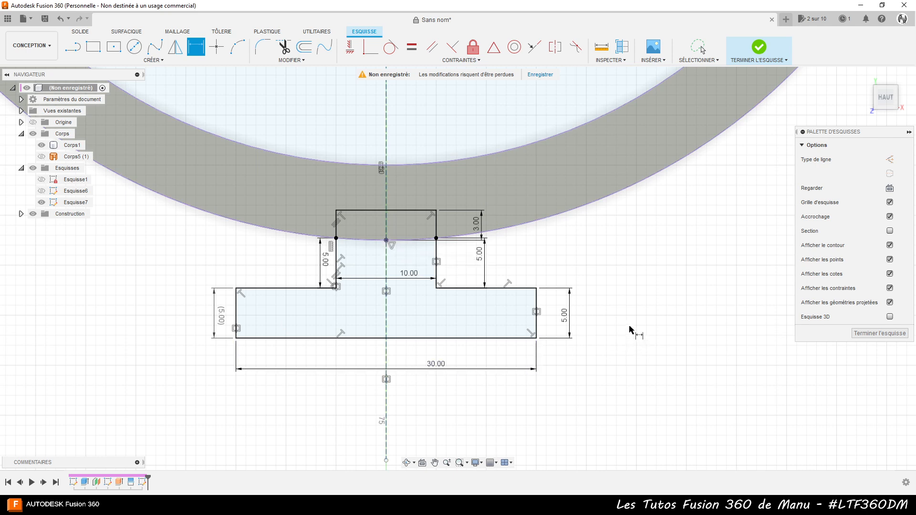
# Try to convert both arcs of the tube's outer circle to construction geometry
pyautogui.click(553, 222)
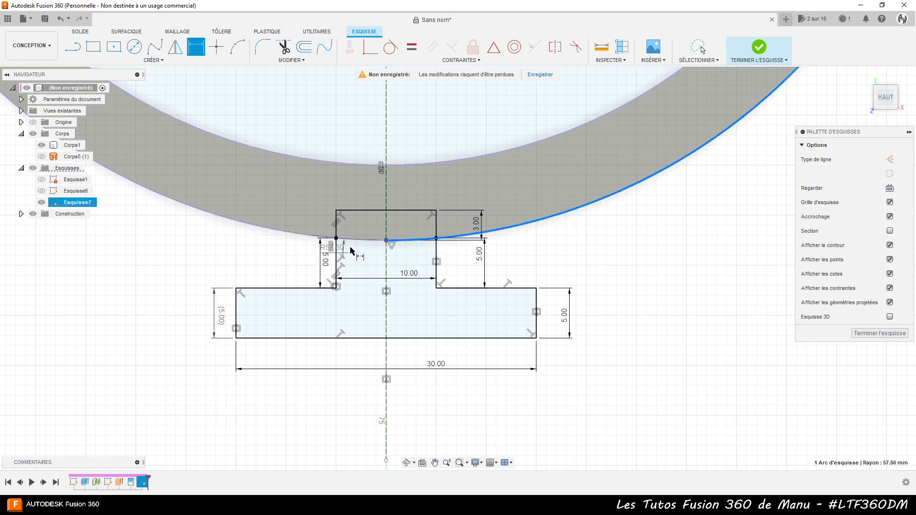
pyautogui.click(365, 240)
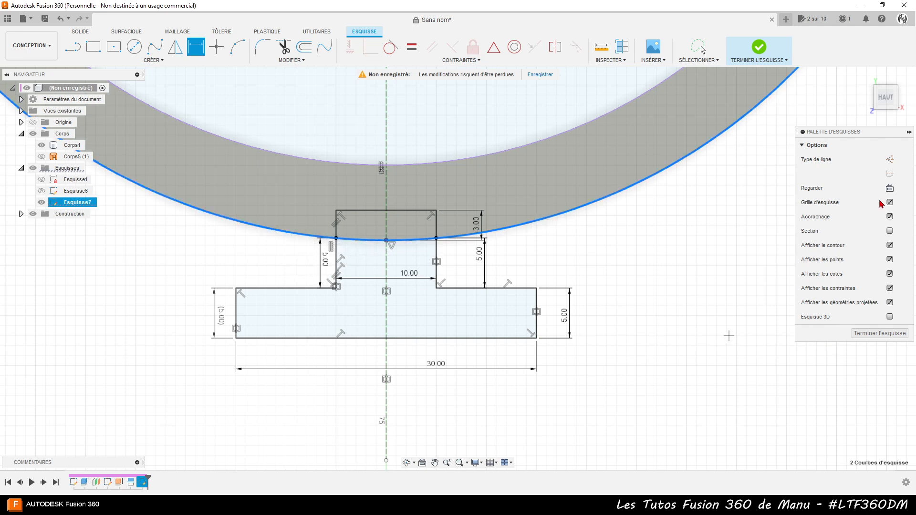
pyautogui.click(891, 160)
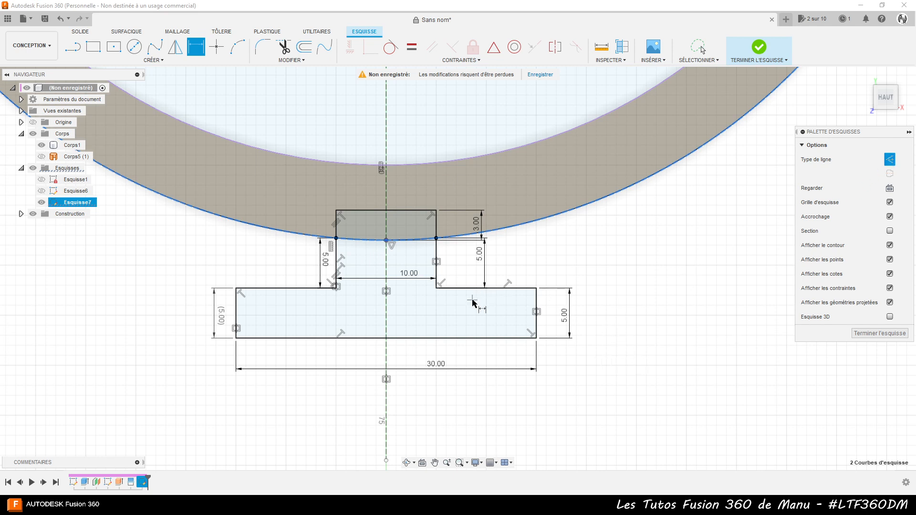
pyautogui.press('Escape')
# Select both closed regions of the T-profile, including the extension inside the tube wall, and finish the sketch
pyautogui.click(418, 314)
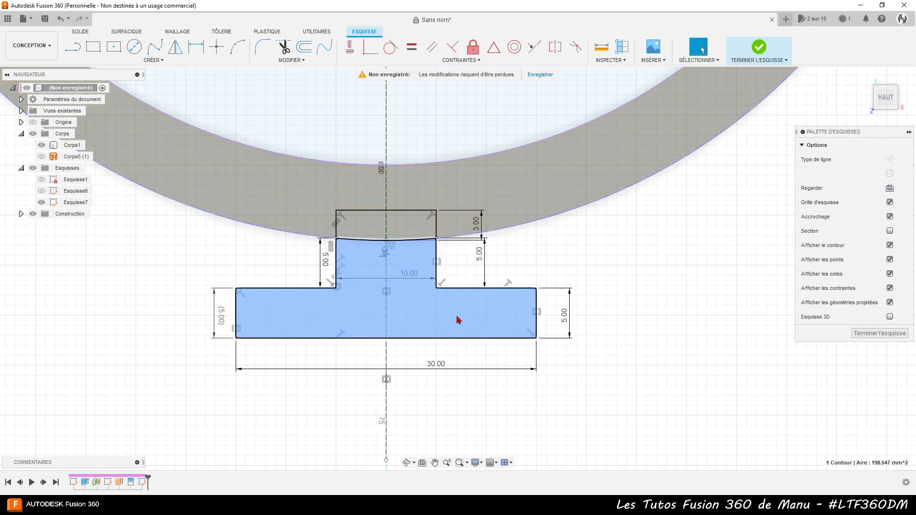
pyautogui.click(416, 229)
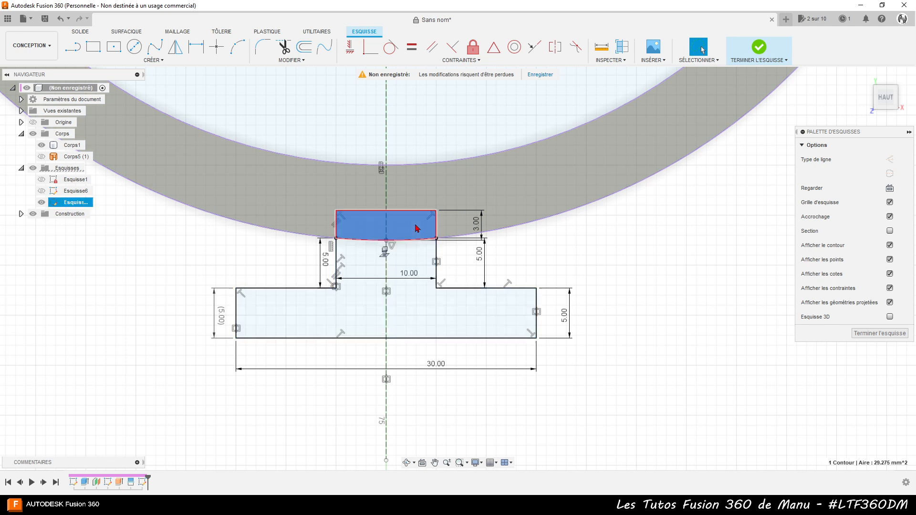
pyautogui.click(414, 311)
pyautogui.keyDown('ctrl'); pyautogui.click(408, 229); pyautogui.keyUp('ctrl')
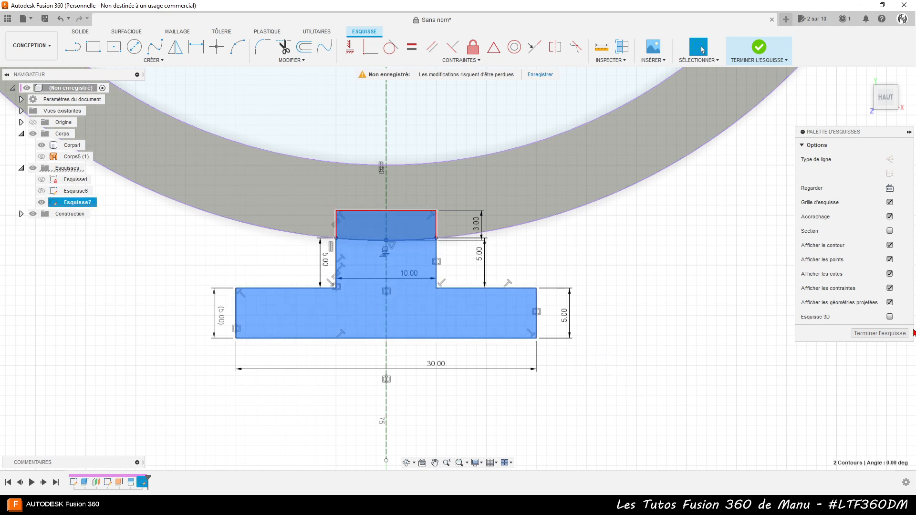
pyautogui.click(861, 332)
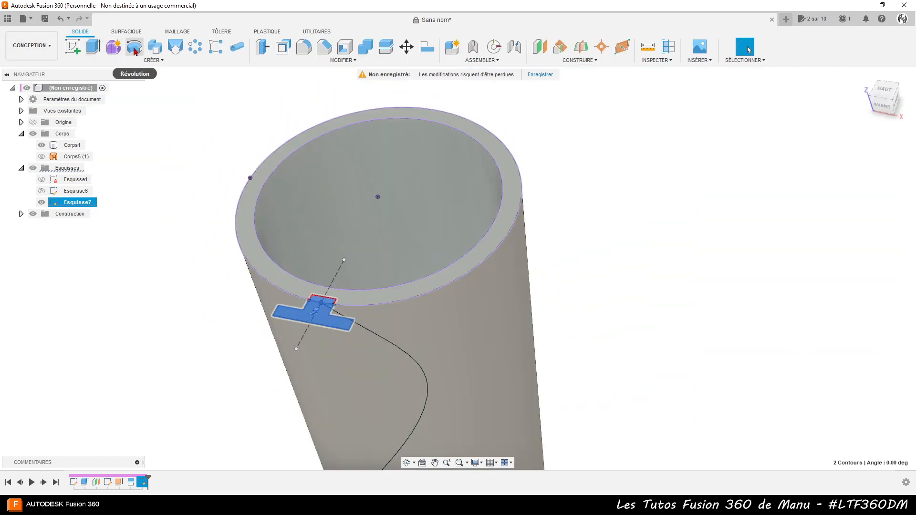
# Sweep both T-profile regions along the wavy curve, with perpendicular orientation and full distance 1.00, joining the result to the tube
pyautogui.click(154, 50)
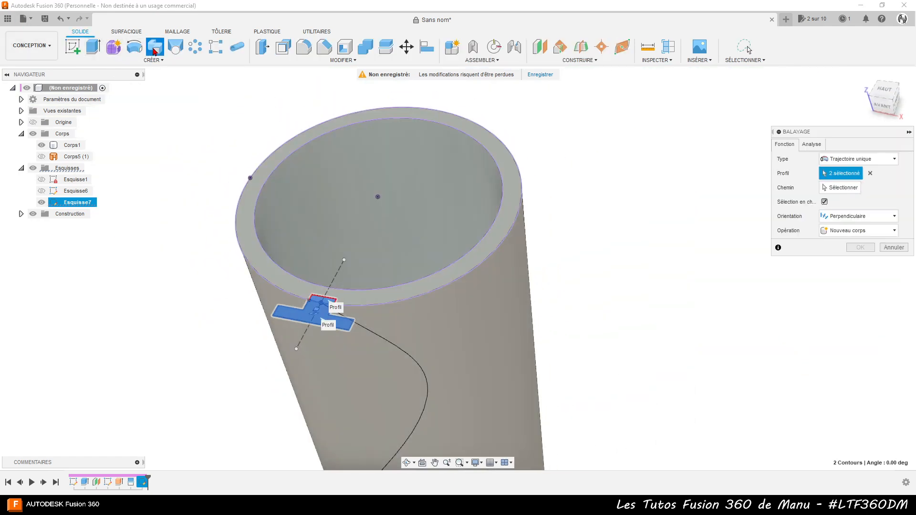
pyautogui.scroll(-3, 268, 98)
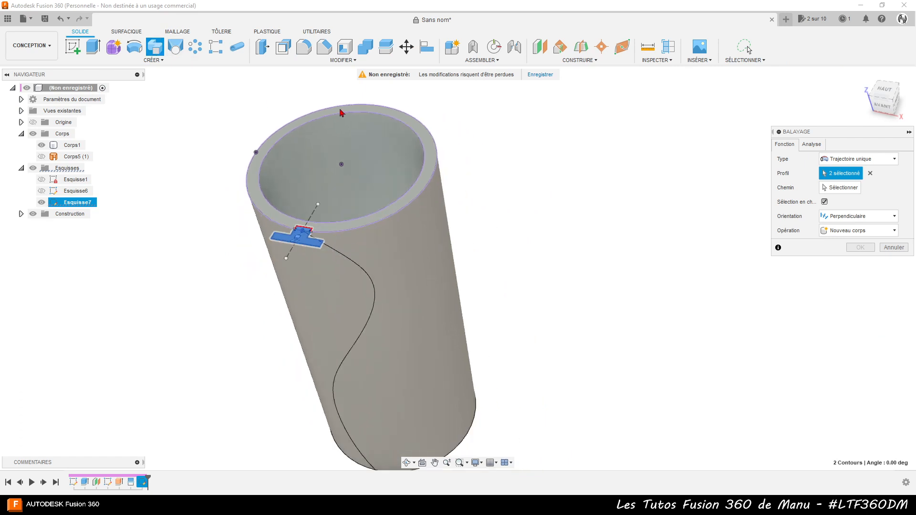
pyautogui.click(853, 187)
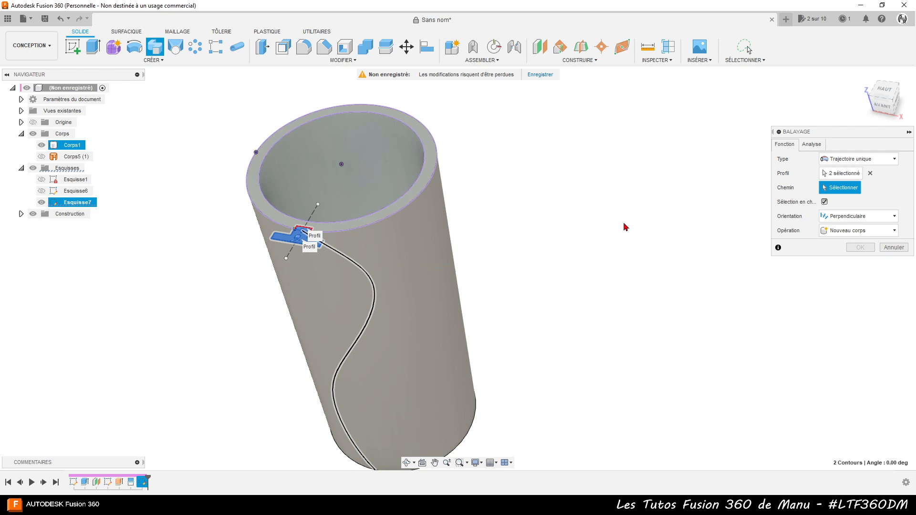
pyautogui.scroll(-3, 628, 200)
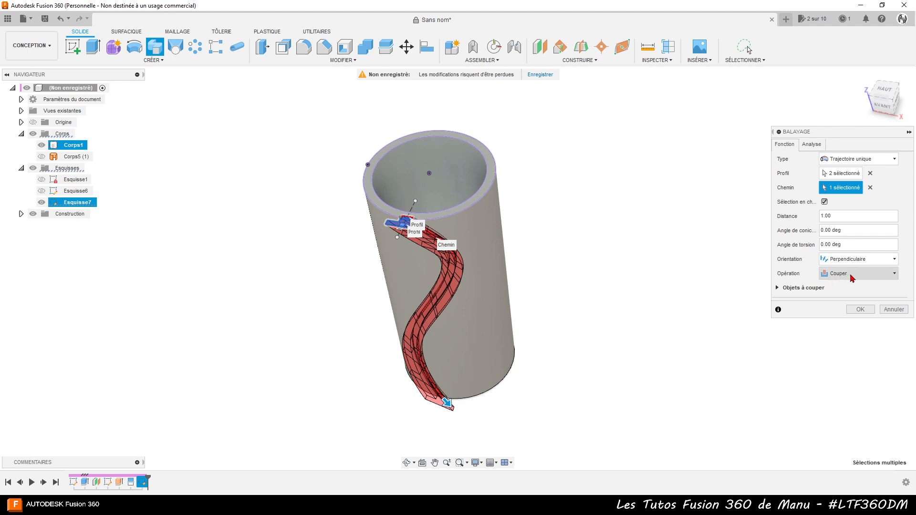
pyautogui.click(852, 278)
pyautogui.click(842, 290)
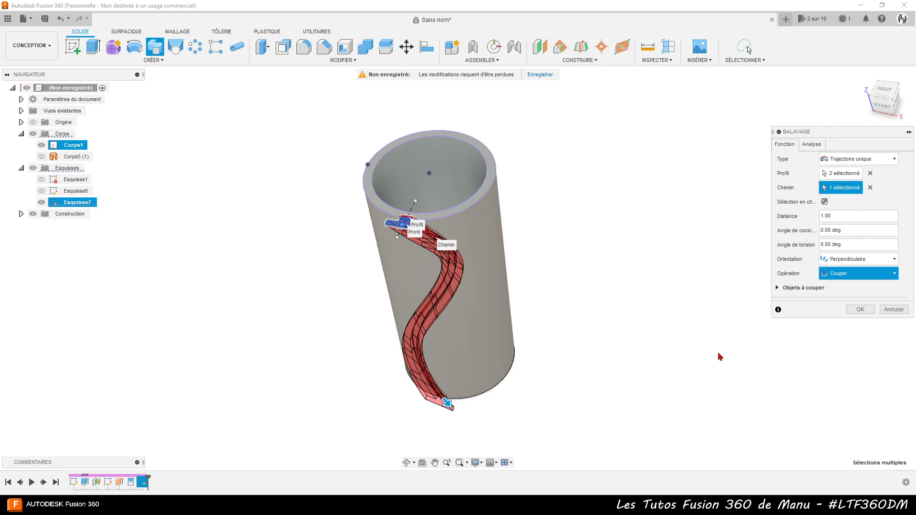
pyautogui.press('Up')
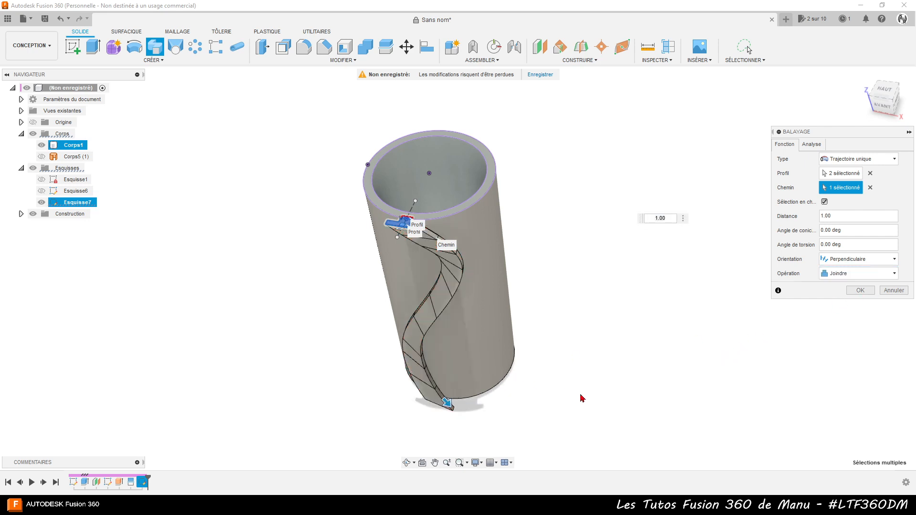
pyautogui.press('Return')
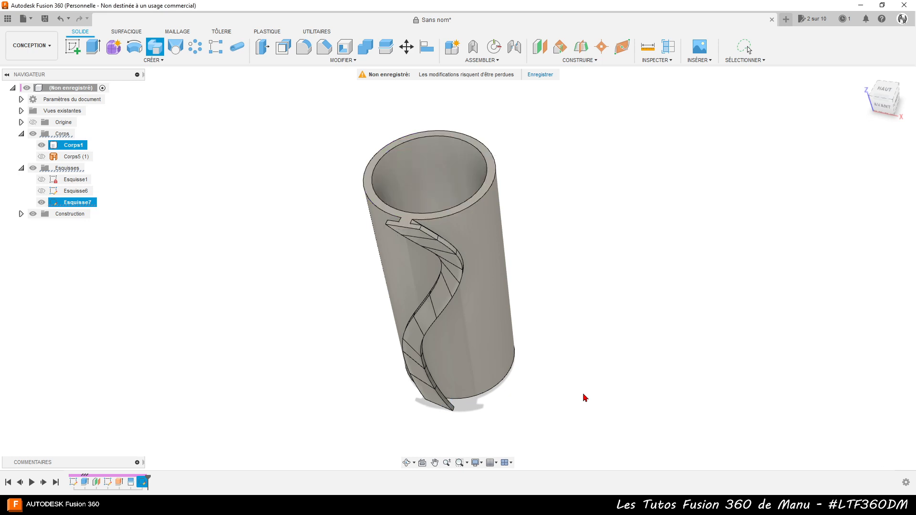
# Split the joined body with the tube's lower annular end face, separating the rail end that overshoots it
pyautogui.keyDown('shift'); pyautogui.moveTo(584, 397); pyautogui.dragTo(386, 360, button='middle'); pyautogui.keyUp('shift')
pyautogui.moveTo(341, 369); pyautogui.dragTo(273, 399)
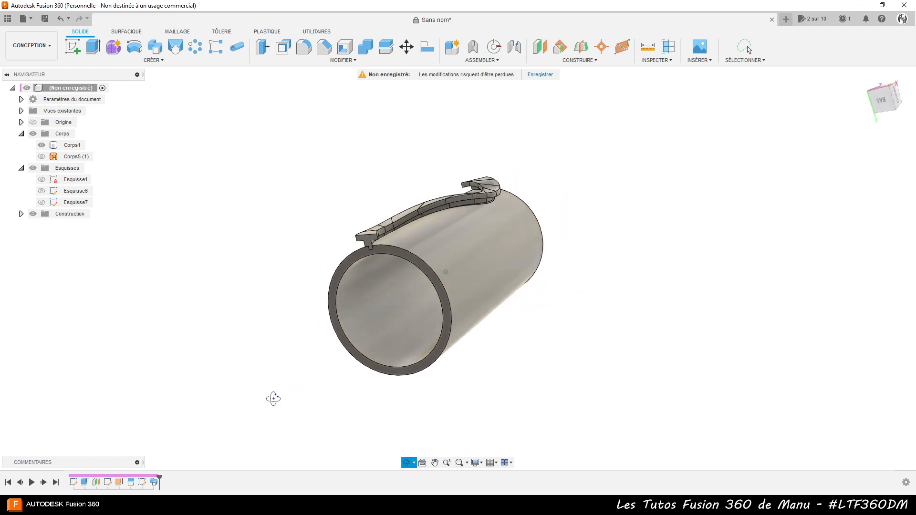
pyautogui.press('Escape')
pyautogui.scroll(10, 370, 247)
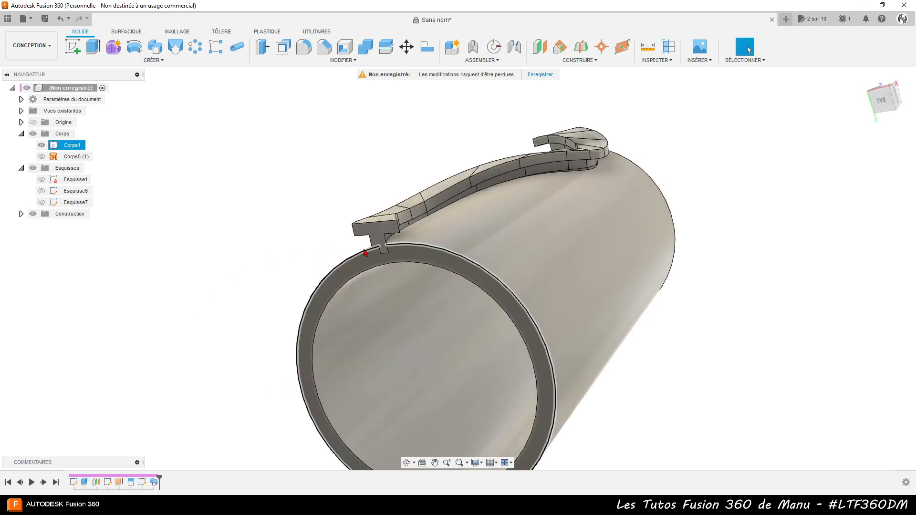
pyautogui.scroll(-10, 457, 263)
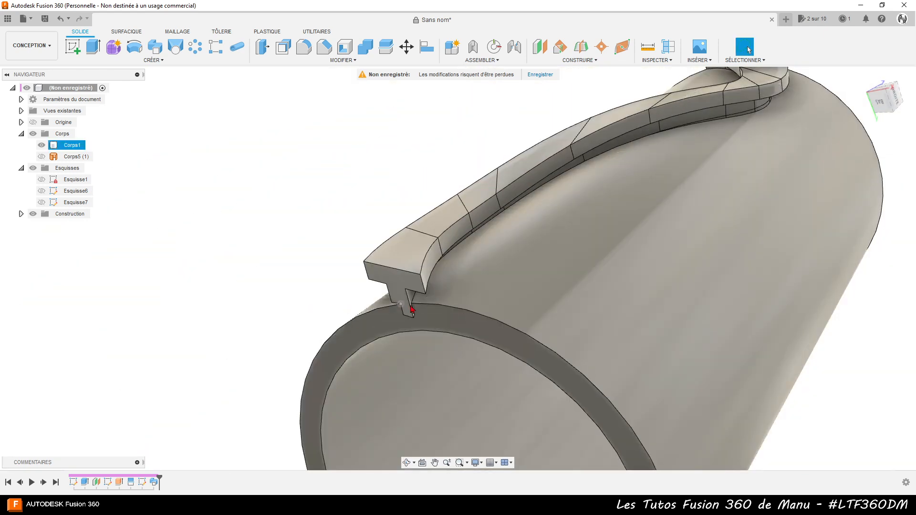
pyautogui.click(386, 50)
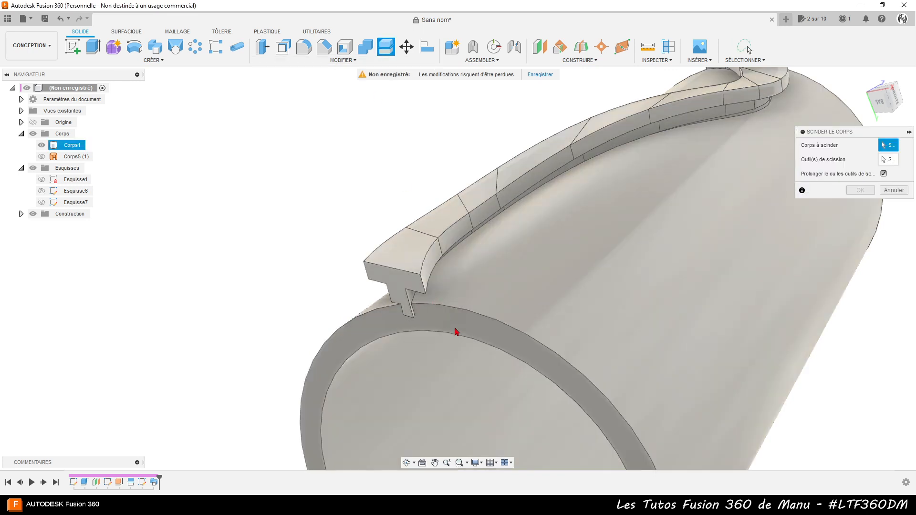
pyautogui.click(456, 330)
pyautogui.click(878, 160)
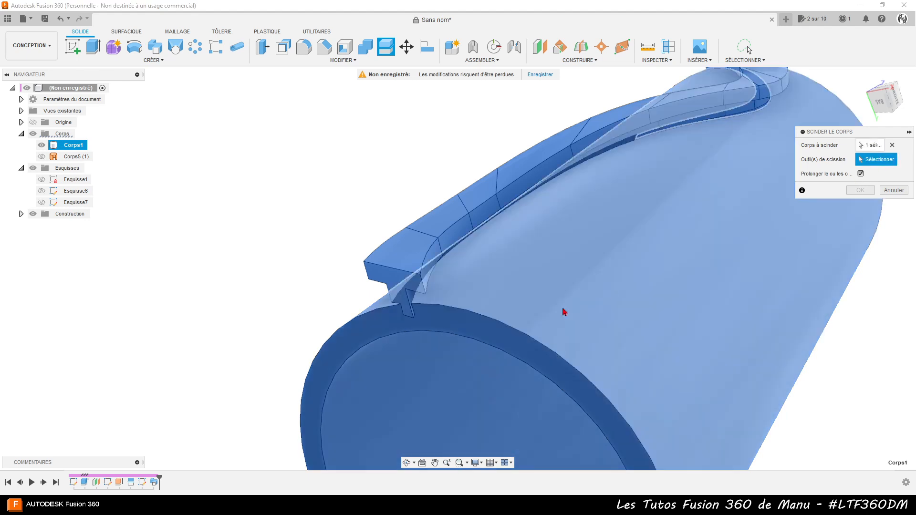
pyautogui.click(455, 325)
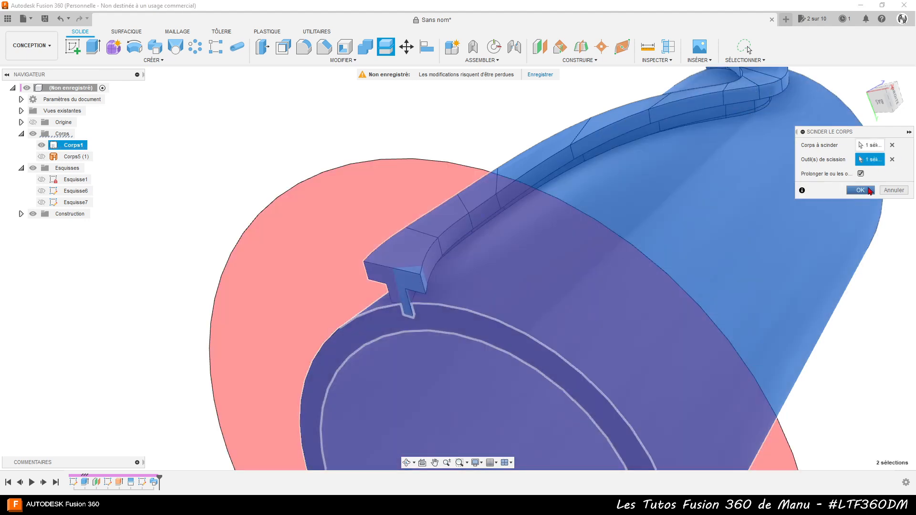
pyautogui.click(869, 191)
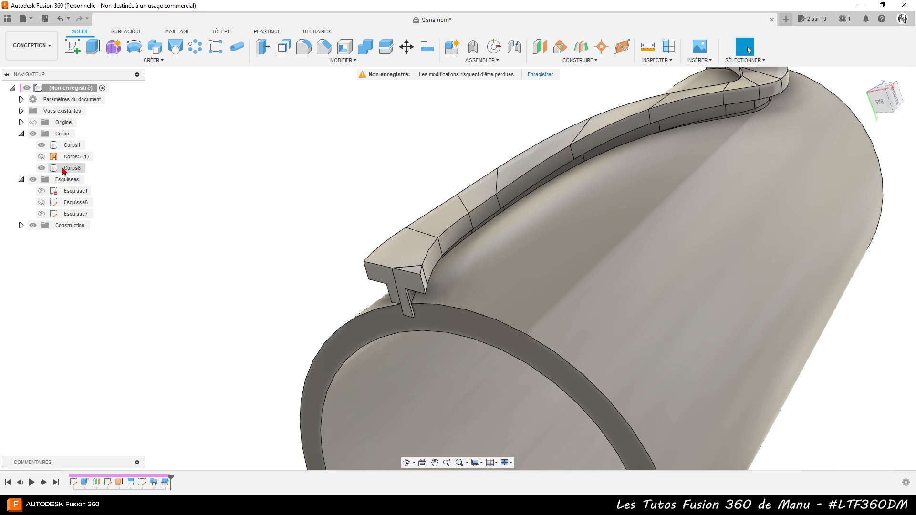
# Remove the small split-off body at the rail's overshooting end
pyautogui.click(66, 168)
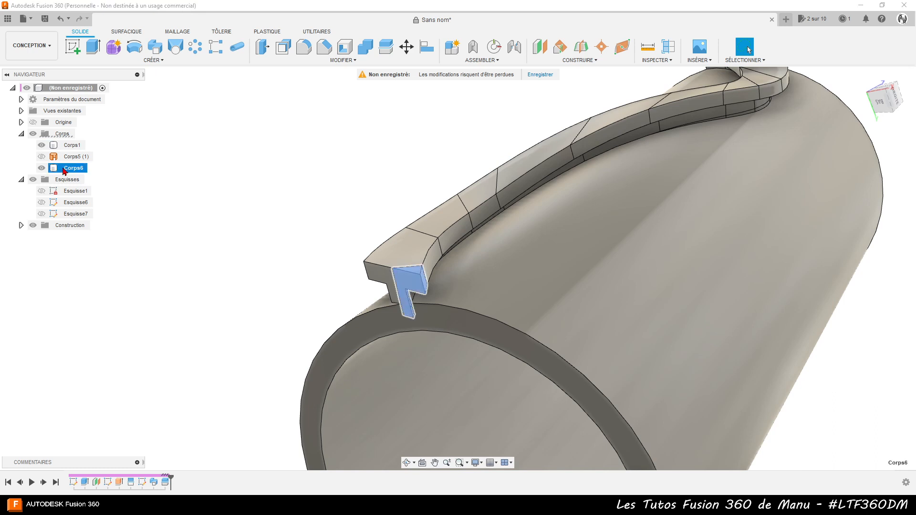
pyautogui.rightClick(65, 171)
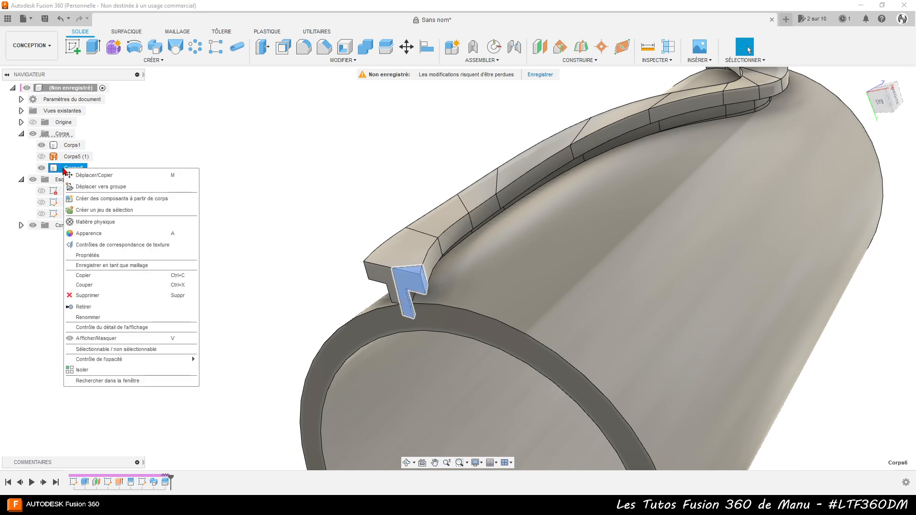
pyautogui.click(100, 310)
# Restore the home view, create a construction plane offset 110 mm from the YZ plane beside the tube, and select it
pyautogui.keyDown('shift'); pyautogui.moveTo(280, 255); pyautogui.dragTo(282, 272, button='middle'); pyautogui.keyUp('shift')
pyautogui.keyDown('shift'); pyautogui.moveTo(309, 174); pyautogui.dragTo(174, 492, button='middle'); pyautogui.keyUp('shift')
pyautogui.scroll(-3, 250, 370)
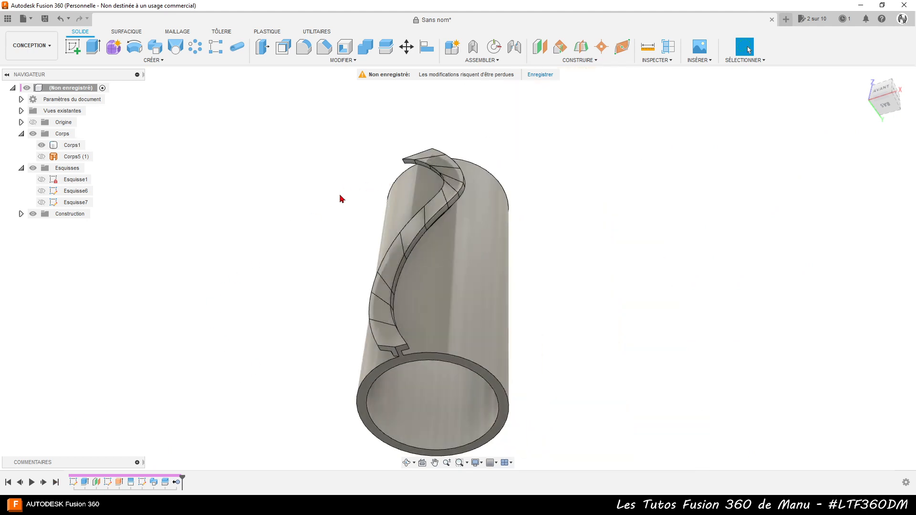
pyautogui.scroll(-4, 339, 196)
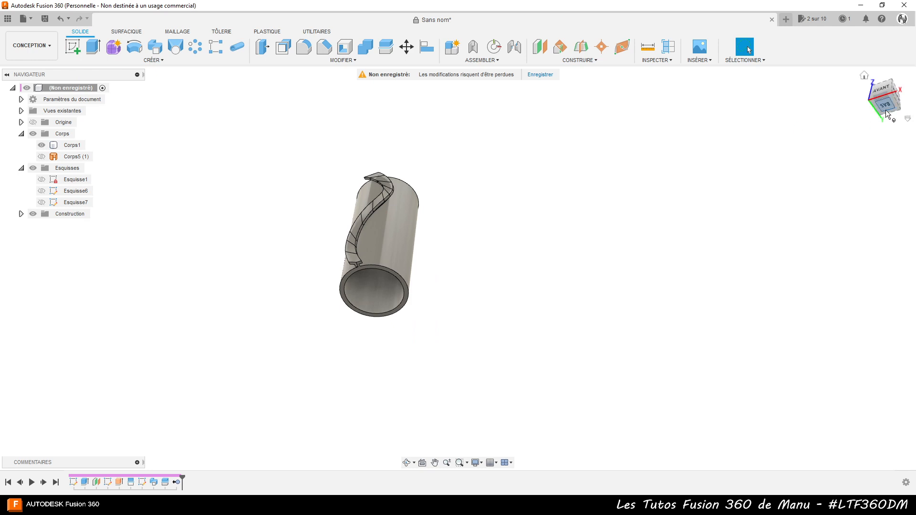
pyautogui.click(865, 76)
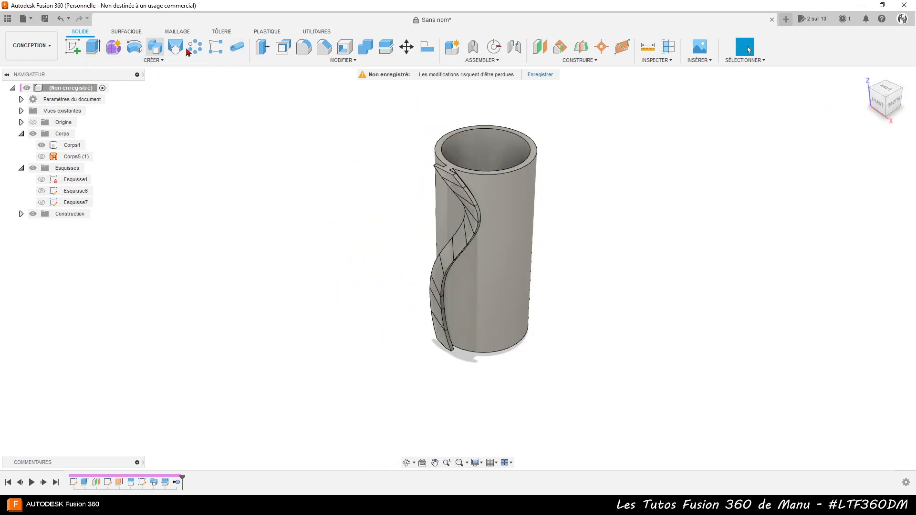
pyautogui.click(545, 52)
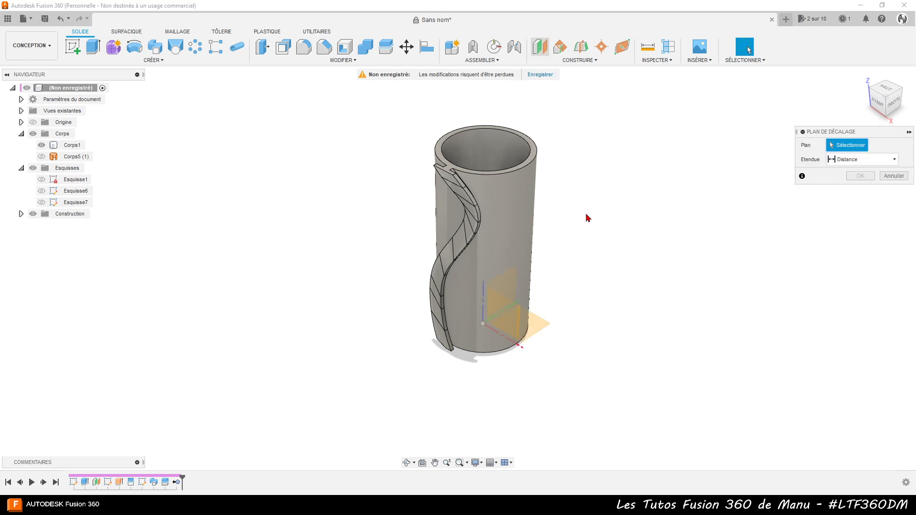
pyautogui.click(514, 286)
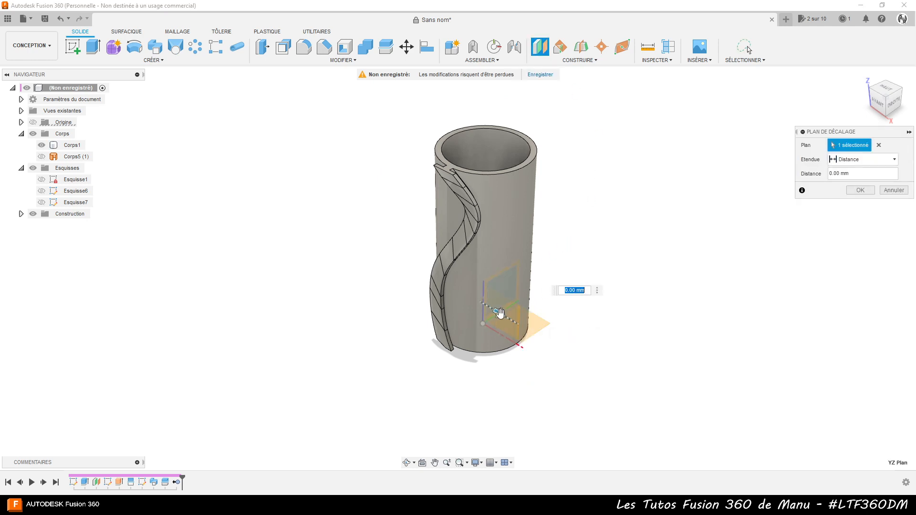
pyautogui.moveTo(499, 312); pyautogui.dragTo(556, 374)
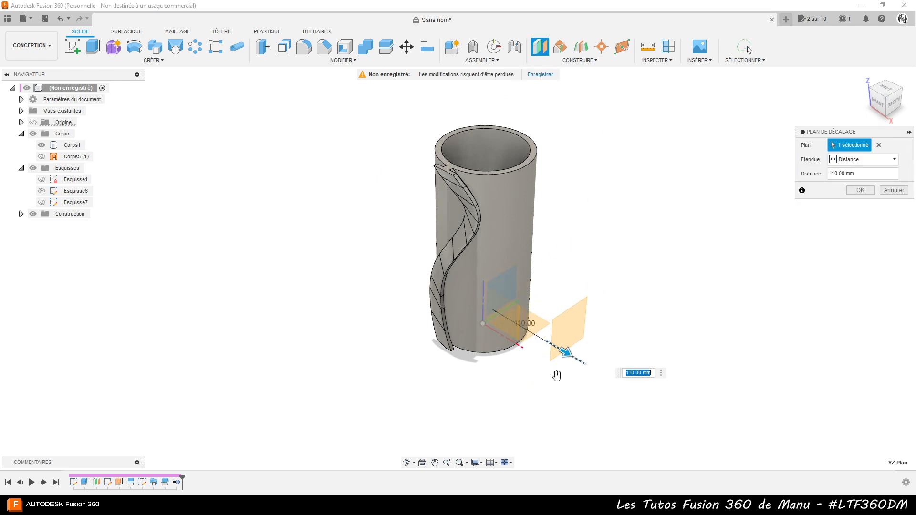
pyautogui.click(859, 191)
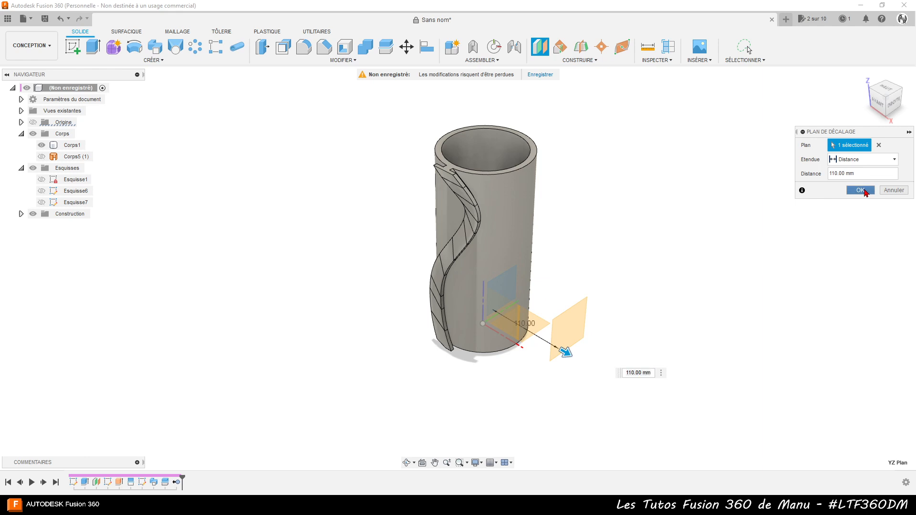
pyautogui.click(576, 331)
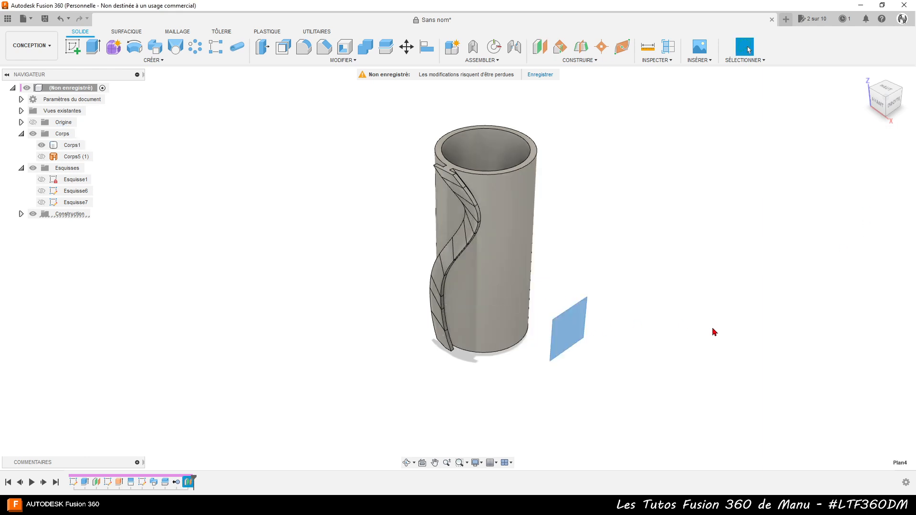
# Start a new sketch on the offset construction plane beside the tube
pyautogui.click(73, 48)
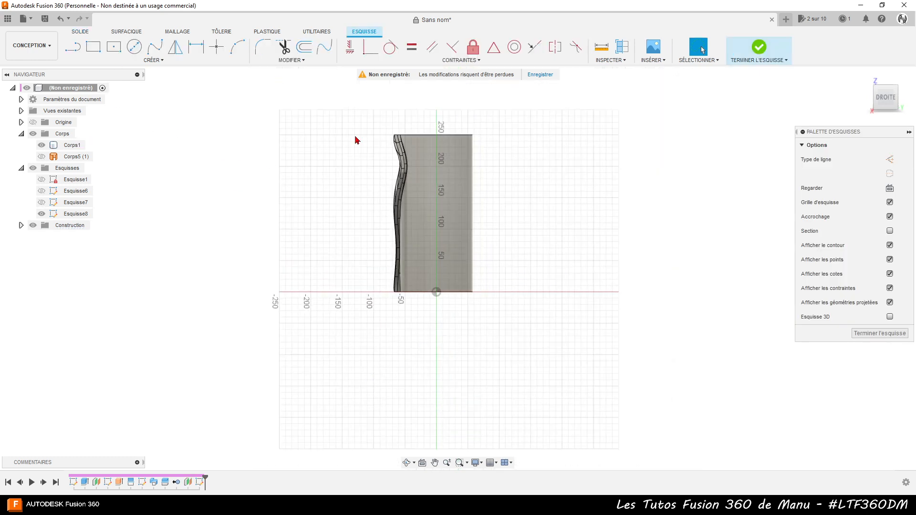
pyautogui.press('p')
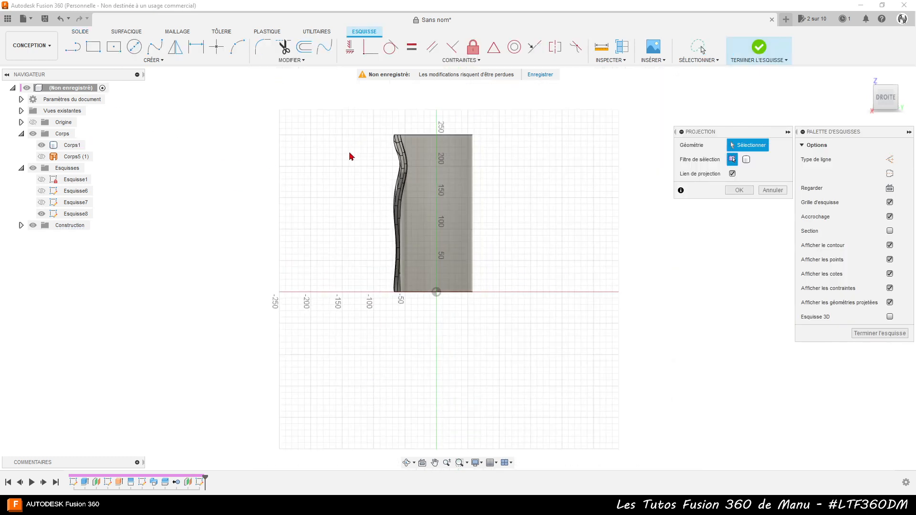
pyautogui.rightClick(350, 153)
pyautogui.click(461, 173)
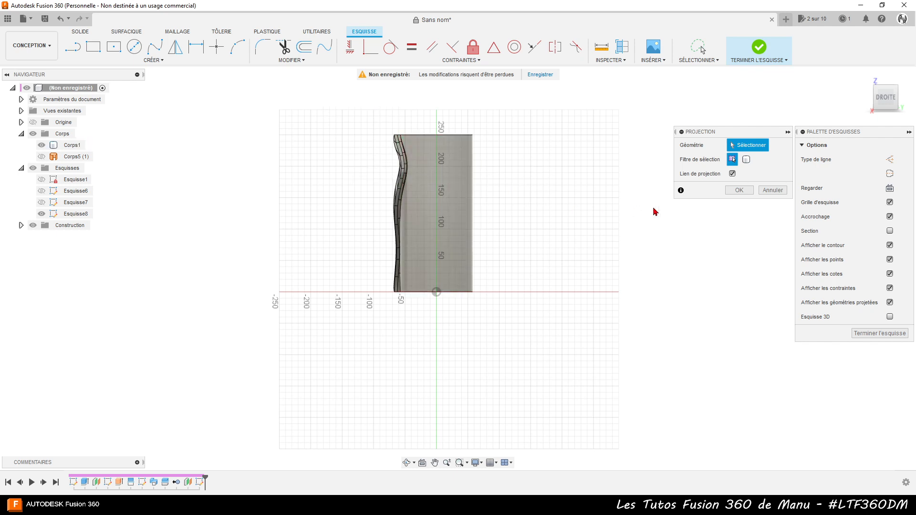
pyautogui.click(773, 190)
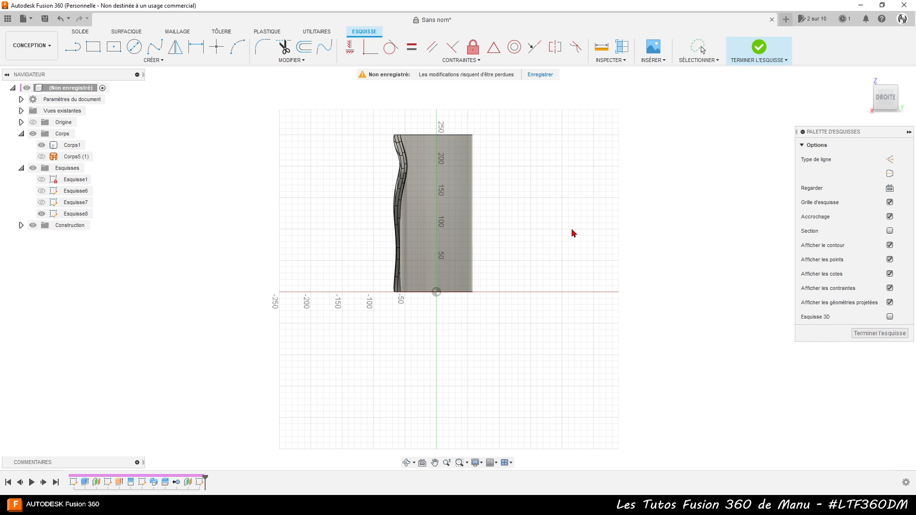
# Project the tube's upper outer circular edge into the sketch, keeping the projection link
pyautogui.click(424, 135)
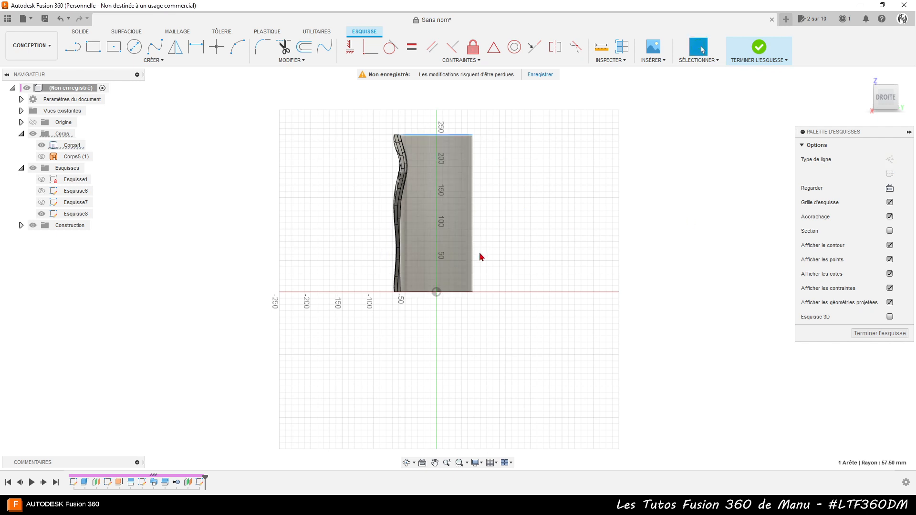
pyautogui.click(463, 292)
pyautogui.press('p')
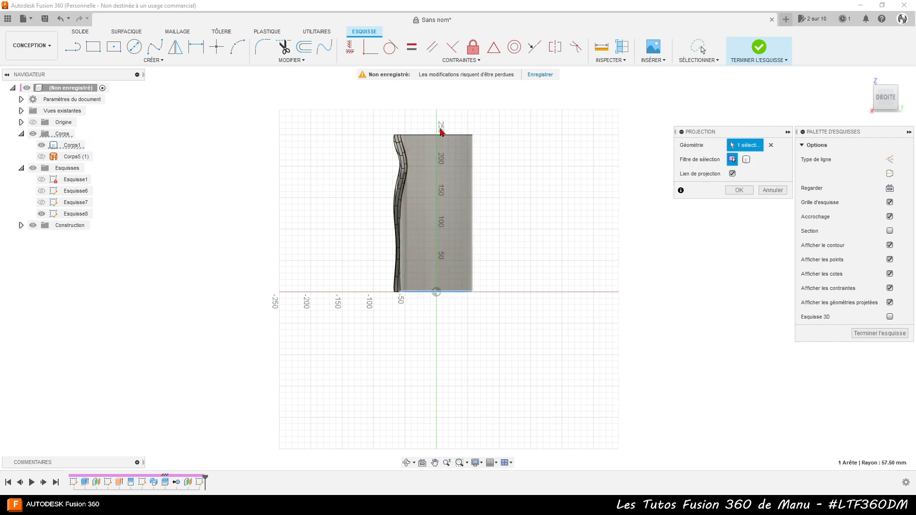
pyautogui.click(465, 136)
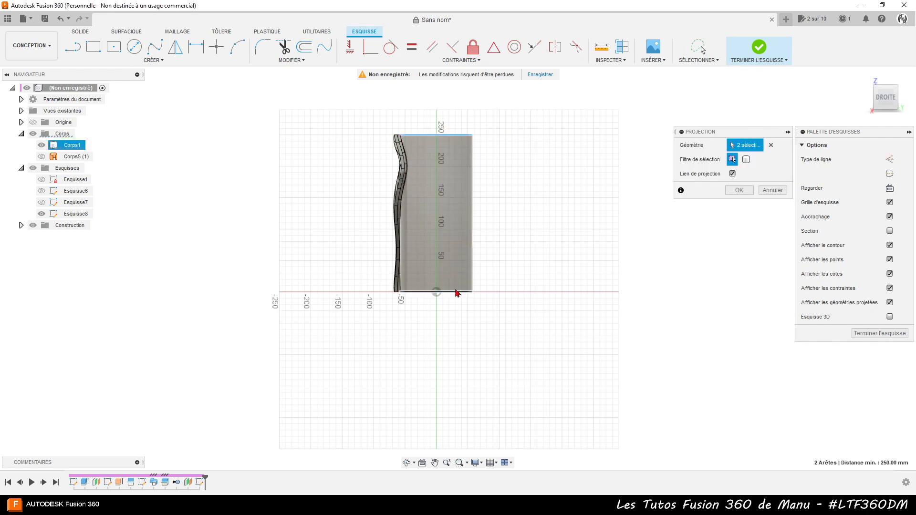
pyautogui.click(434, 291)
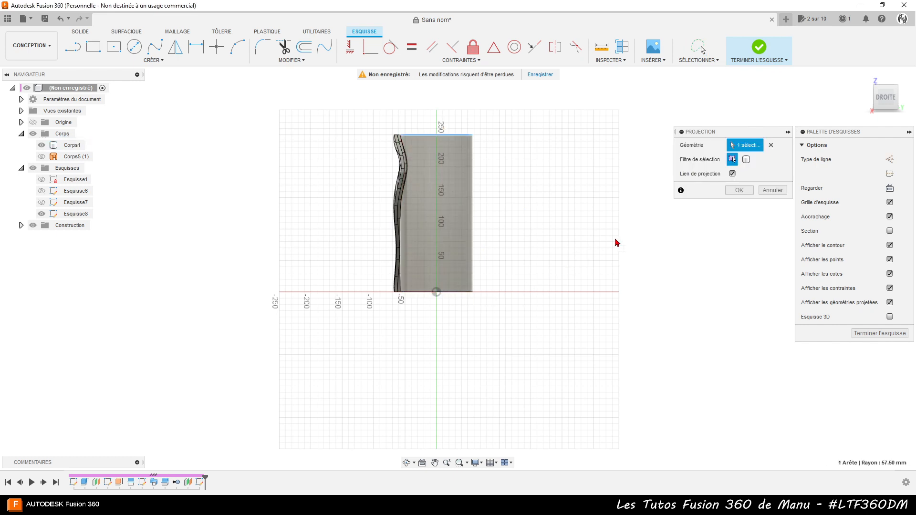
pyautogui.click(751, 191)
# Project the tube's lower outer circular edge into the same sketch
pyautogui.scroll(1, 432, 189)
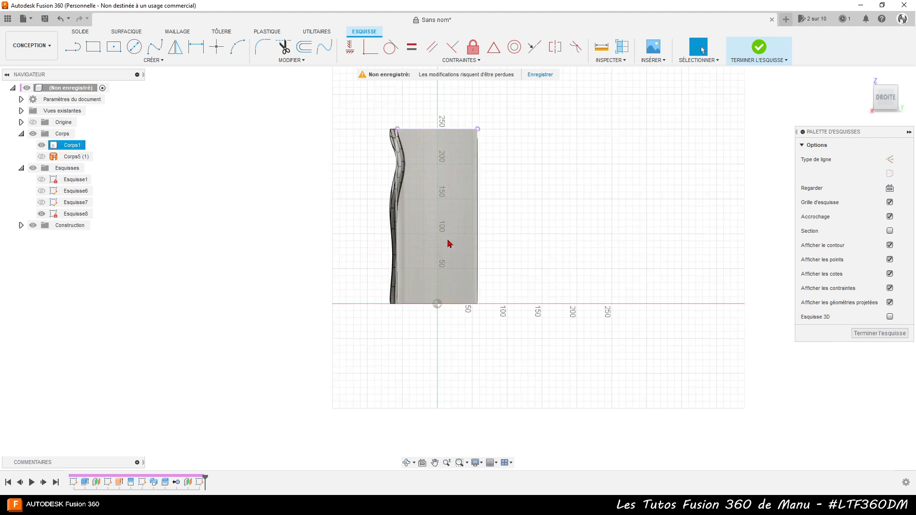
pyautogui.scroll(4, 446, 301)
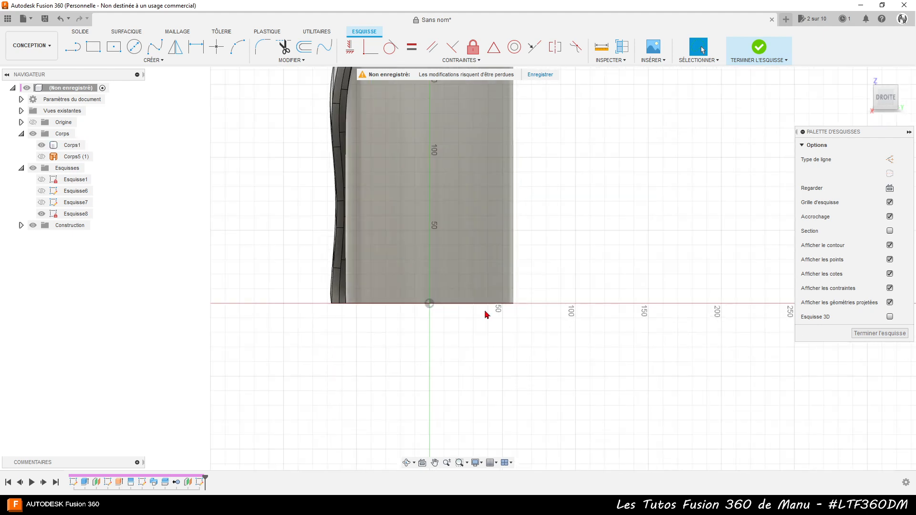
pyautogui.press('p')
pyautogui.click(514, 304)
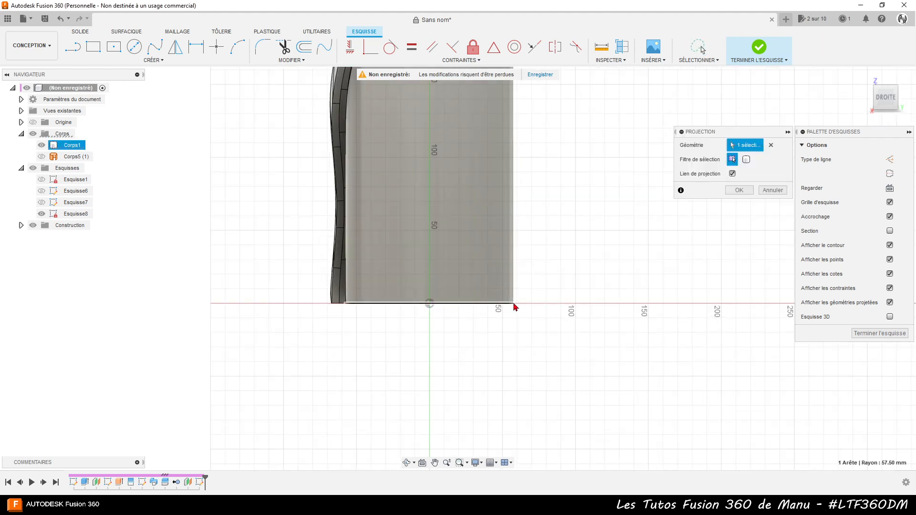
pyautogui.click(739, 190)
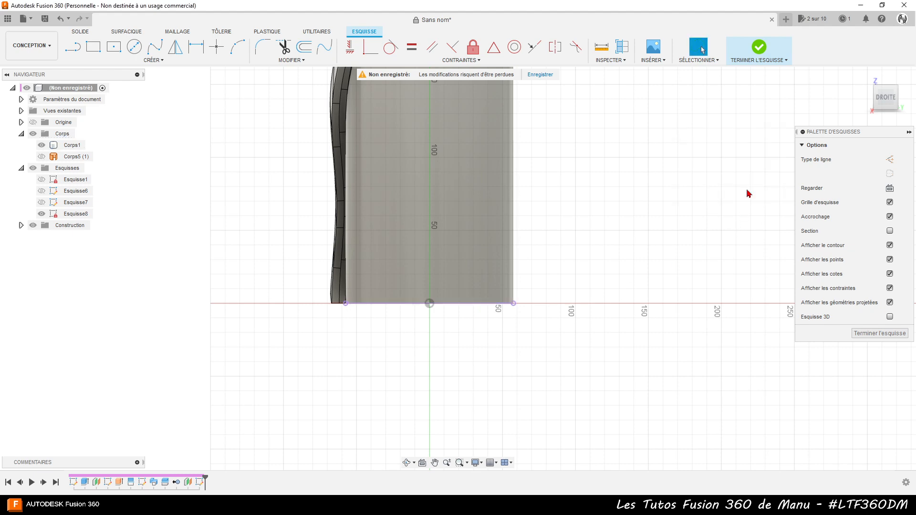
# Sketch an S-shaped four-point spline about 272 mm long from the middle of the projected upper edge down to the origin
pyautogui.scroll(-4, 411, 425)
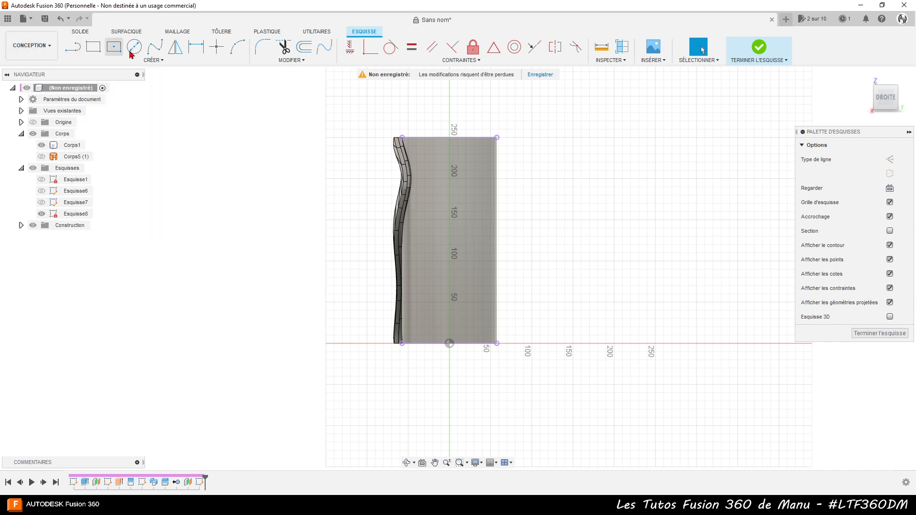
pyautogui.click(154, 47)
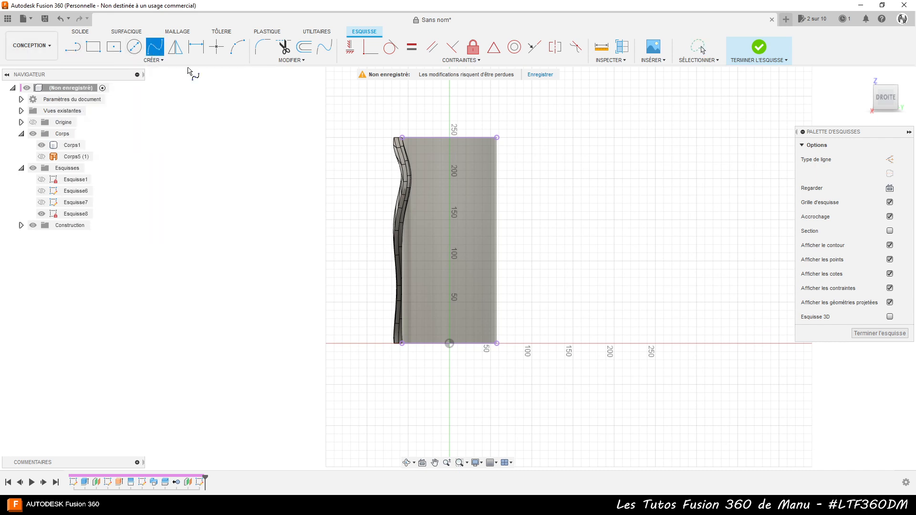
pyautogui.click(449, 138)
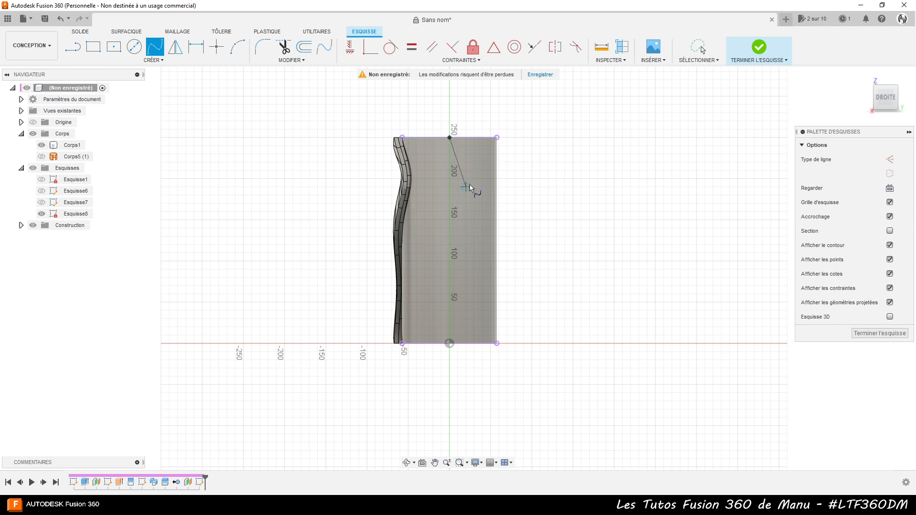
pyautogui.click(466, 186)
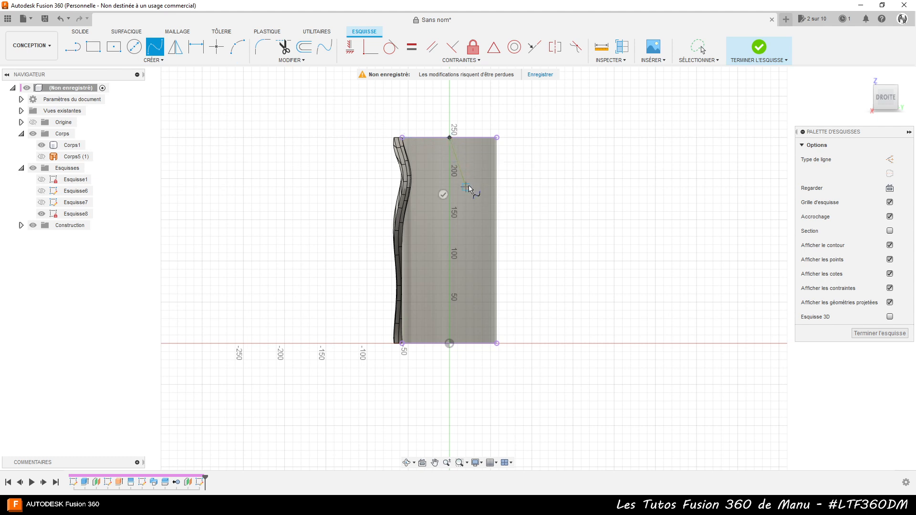
pyautogui.click(433, 261)
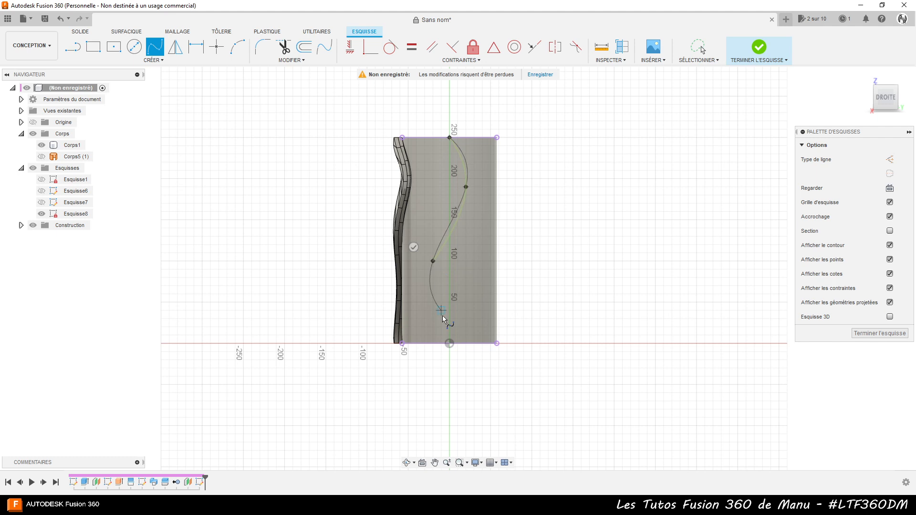
pyautogui.click(450, 344)
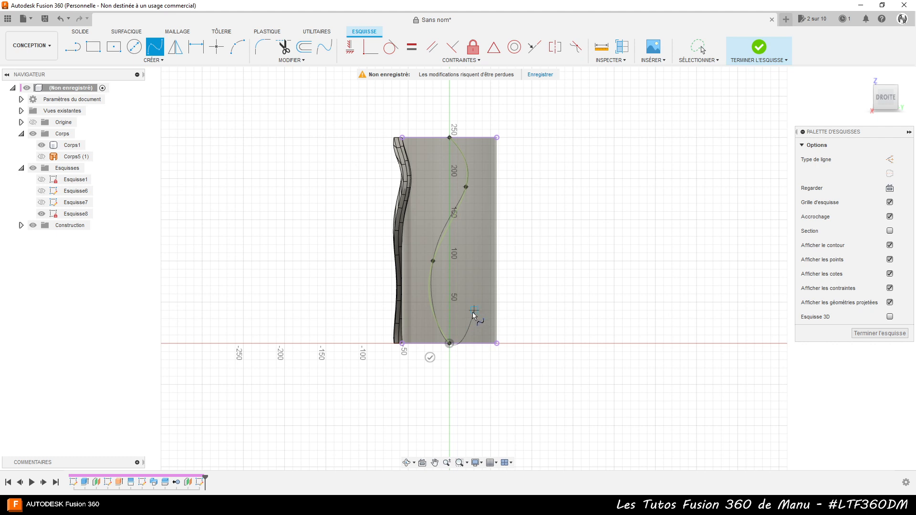
pyautogui.click(430, 357)
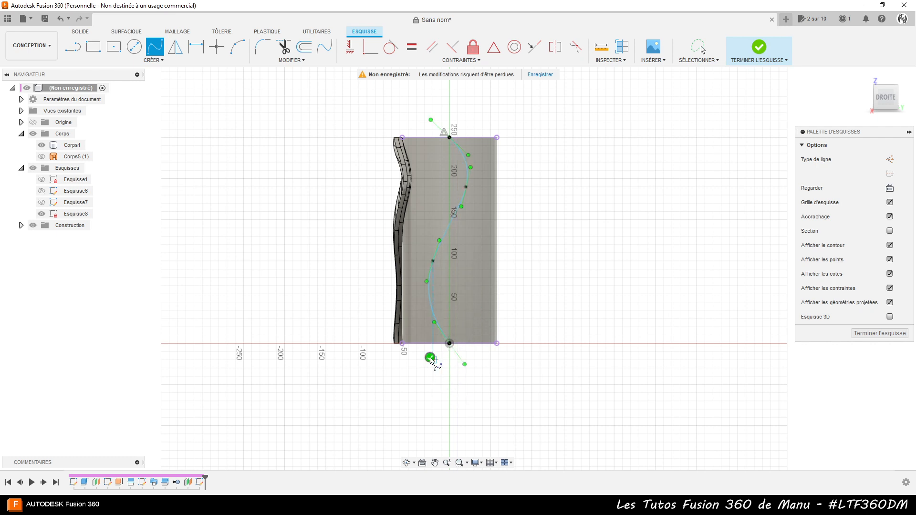
# Offset the S-shaped spline by 3 mm towards the existing rail
pyautogui.click(304, 47)
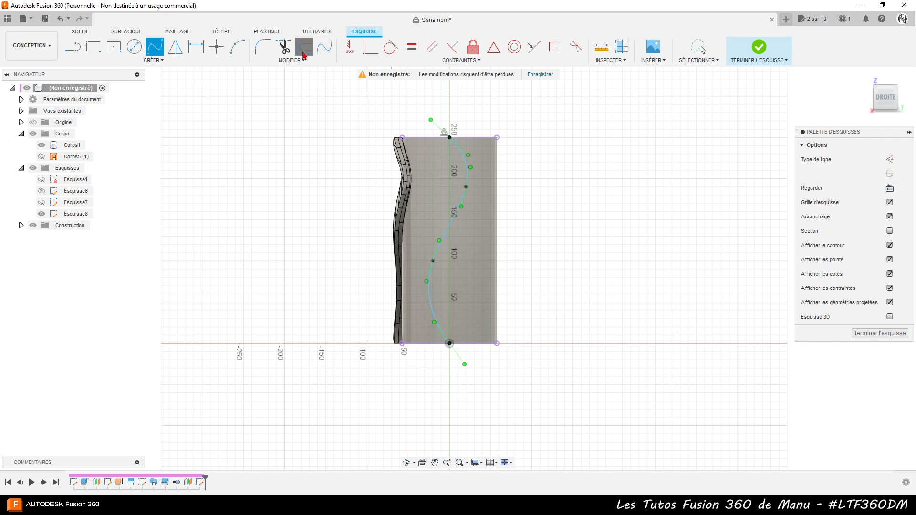
pyautogui.click(462, 205)
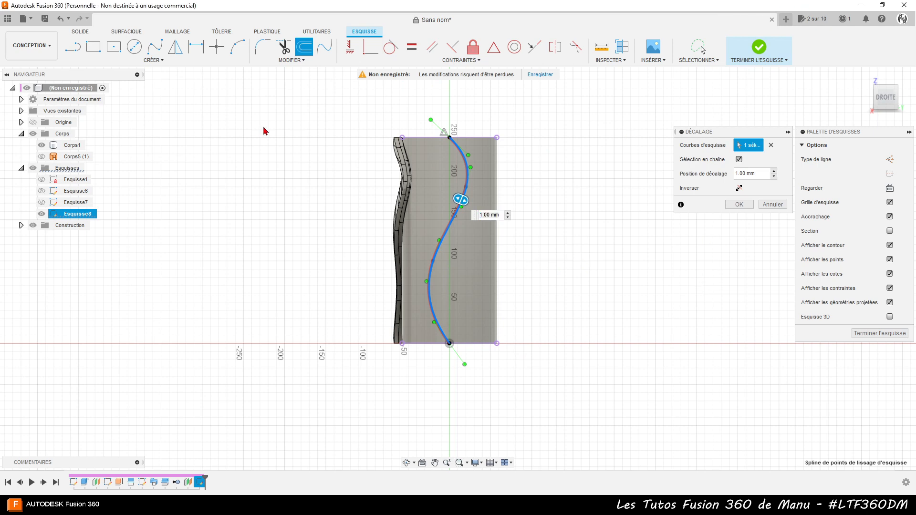
pyautogui.scroll(5, 468, 200)
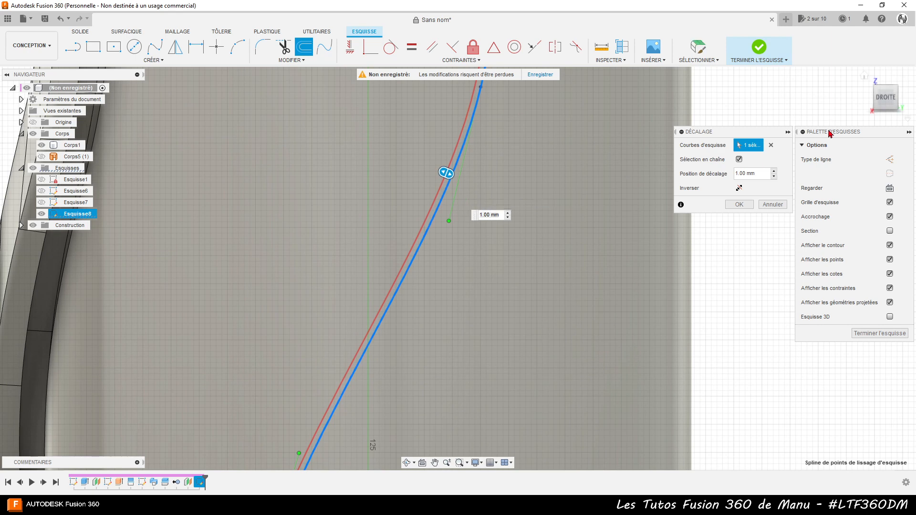
pyautogui.click(766, 174)
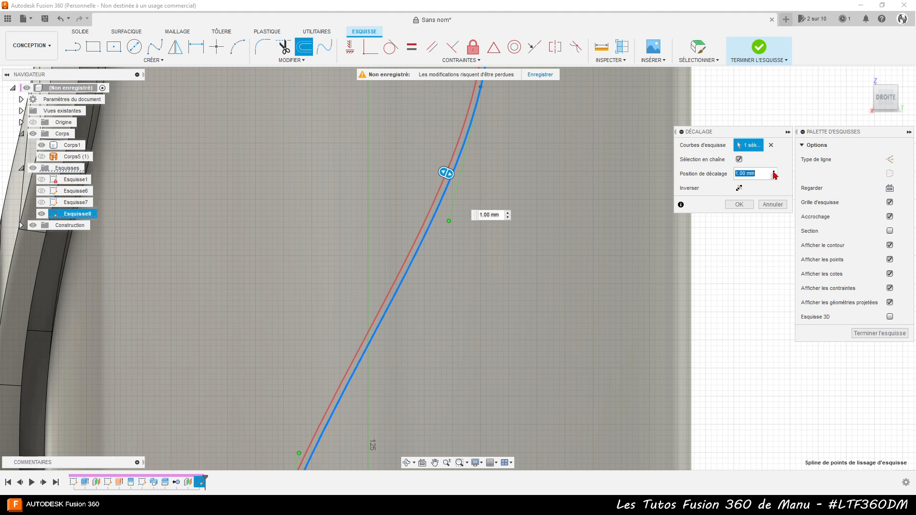
pyautogui.write('3')
pyautogui.press('Return')
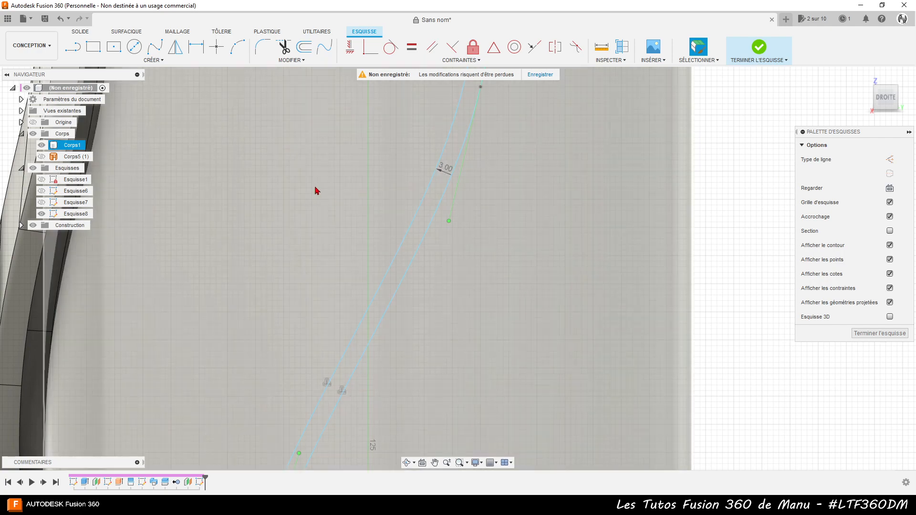
# Offset the original spline by -3 mm to place a second parallel curve on its other side
pyautogui.scroll(6, 339, 172)
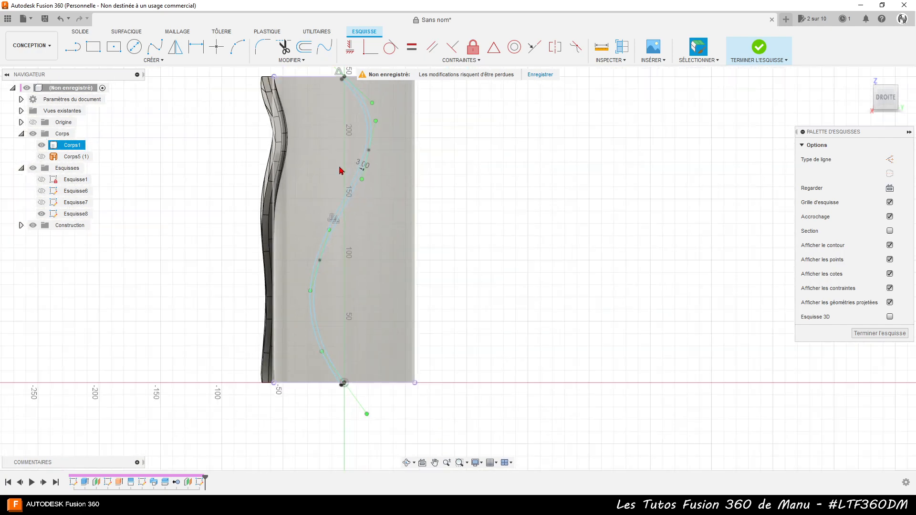
pyautogui.scroll(-4, 341, 169)
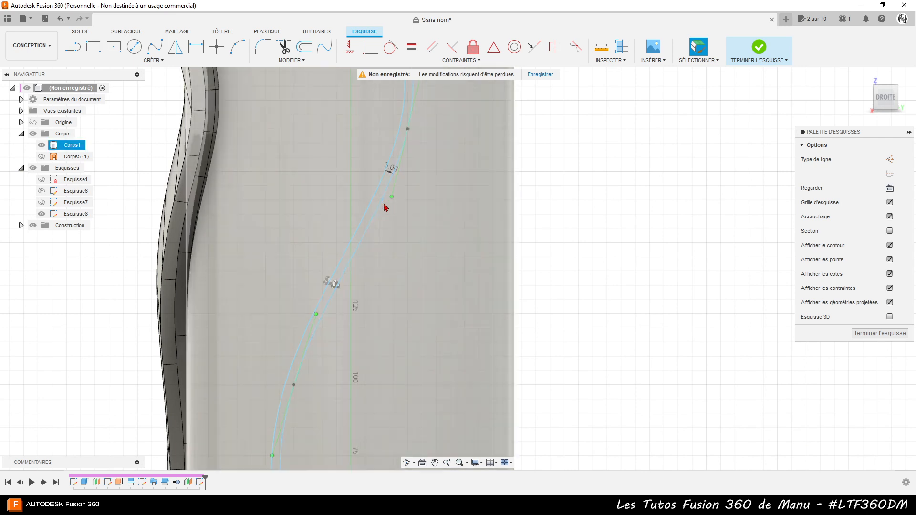
pyautogui.click(381, 208)
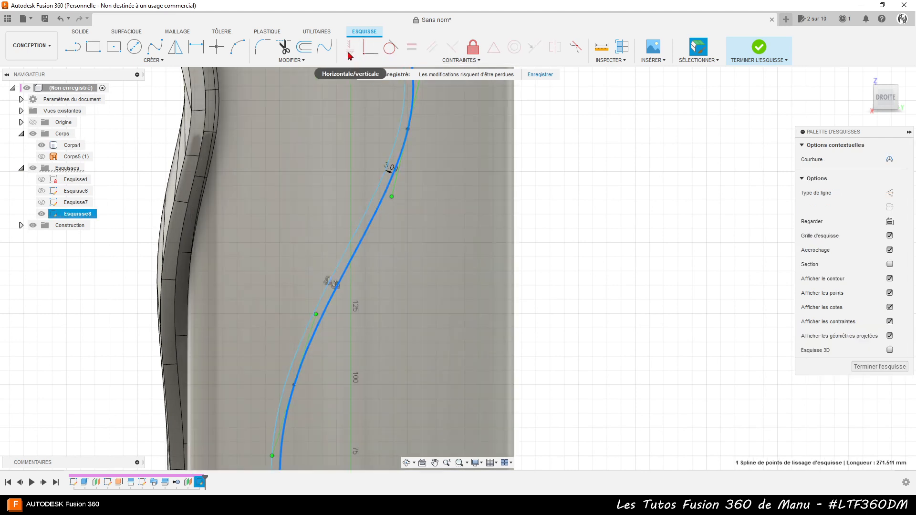
pyautogui.click(303, 47)
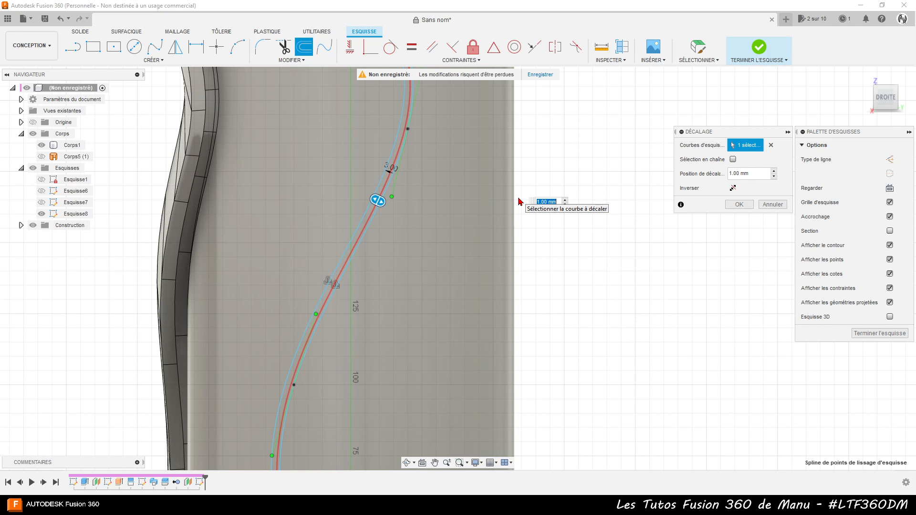
pyautogui.write('-3')
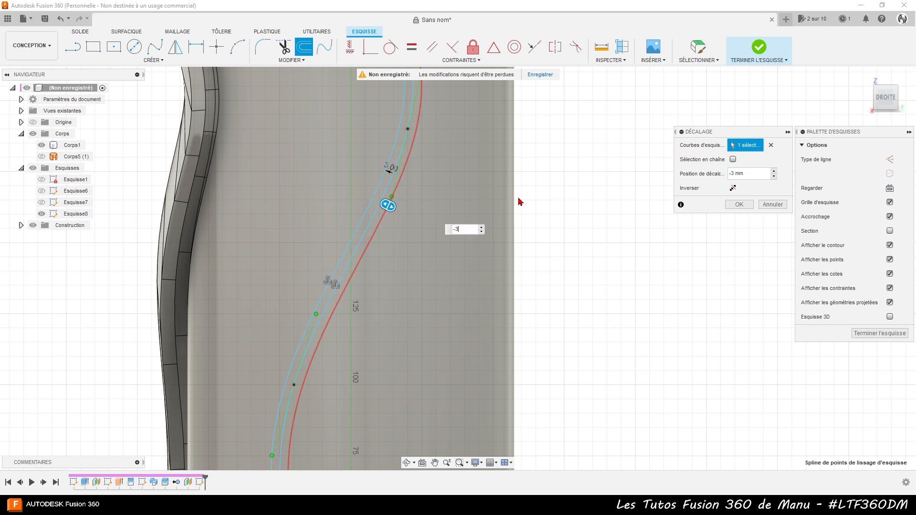
pyautogui.press('Return')
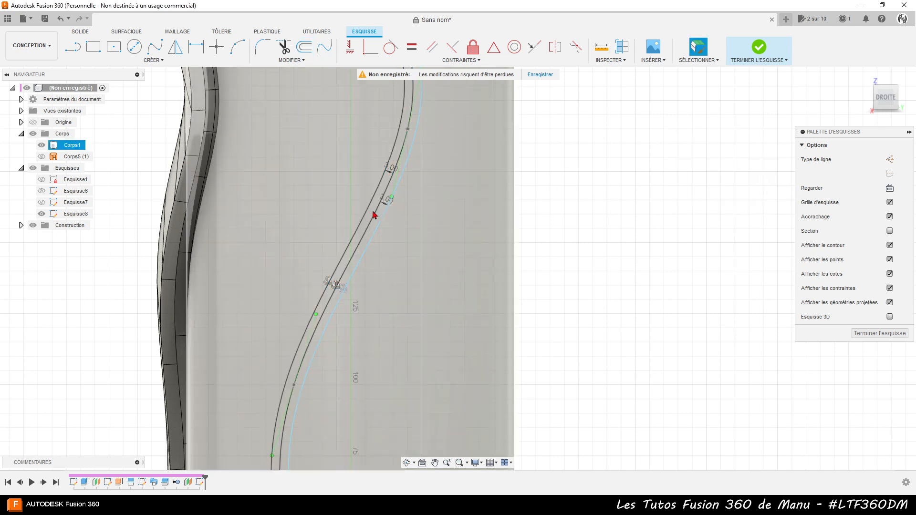
# Convert the original middle spline between the two offset curves into construction geometry
pyautogui.click(374, 215)
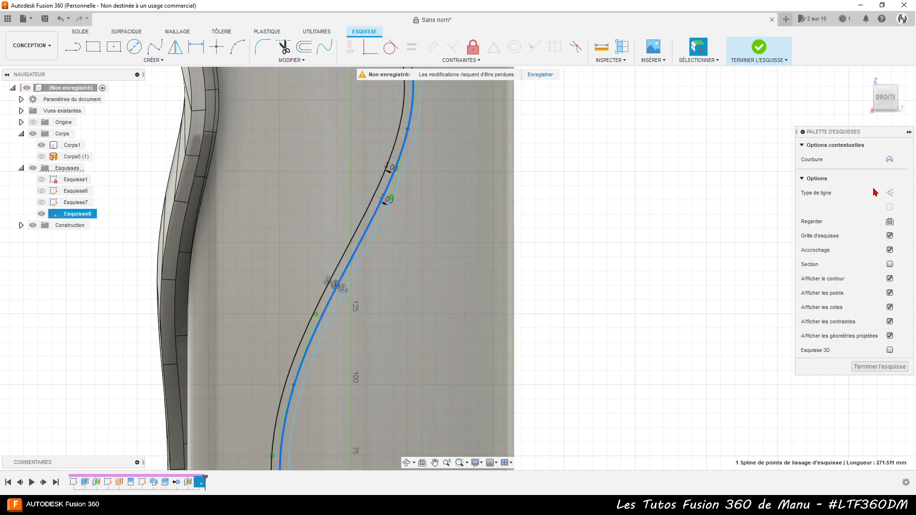
pyautogui.click(890, 192)
pyautogui.click(655, 207)
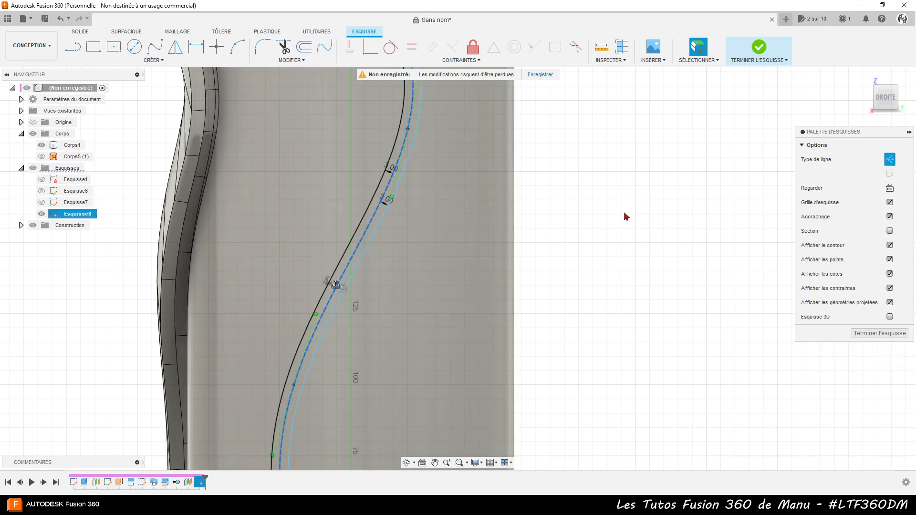
pyautogui.scroll(-5, 627, 119)
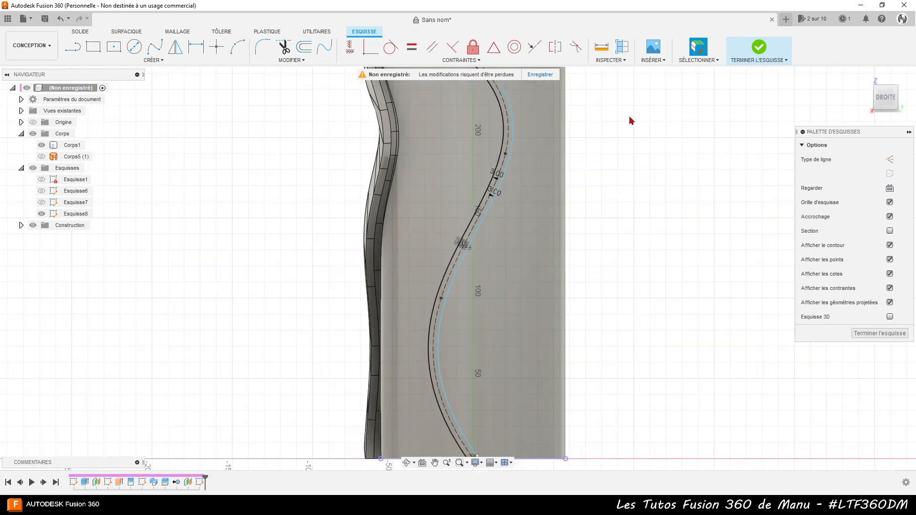
pyautogui.scroll(10, 525, 388)
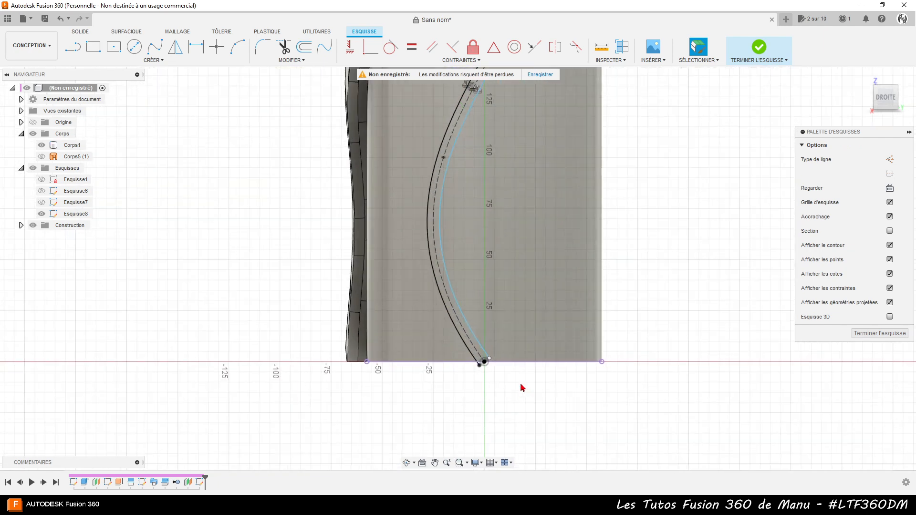
pyautogui.click(463, 309)
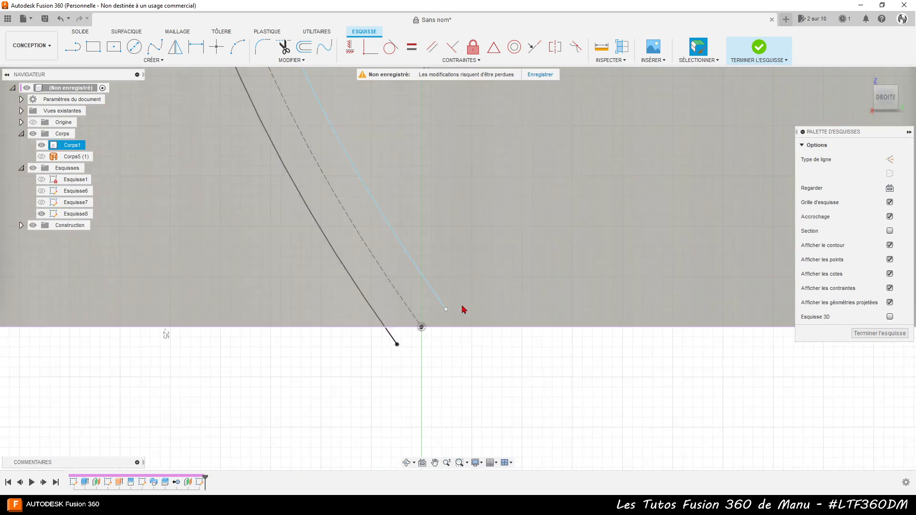
# Extend the lower end of the offset curve on the side away from the existing rail to the projected bottom edge
pyautogui.press('Escape')
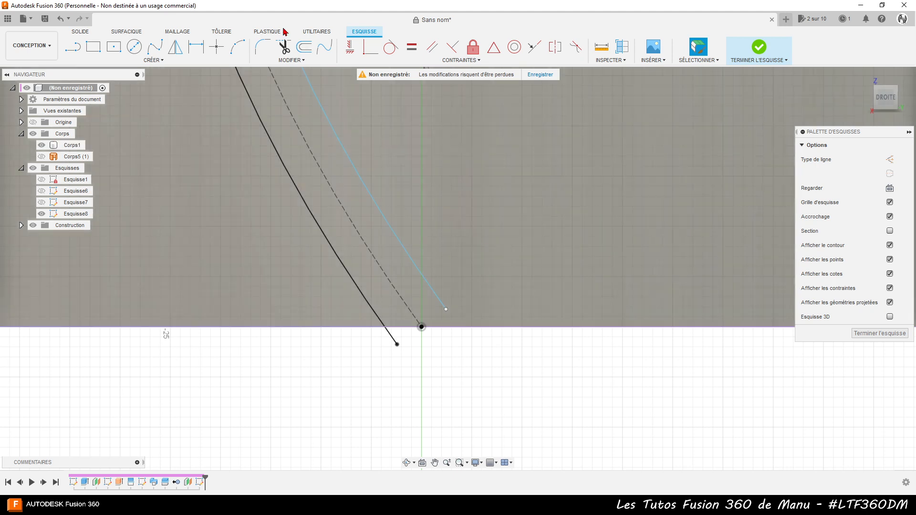
pyautogui.click(288, 61)
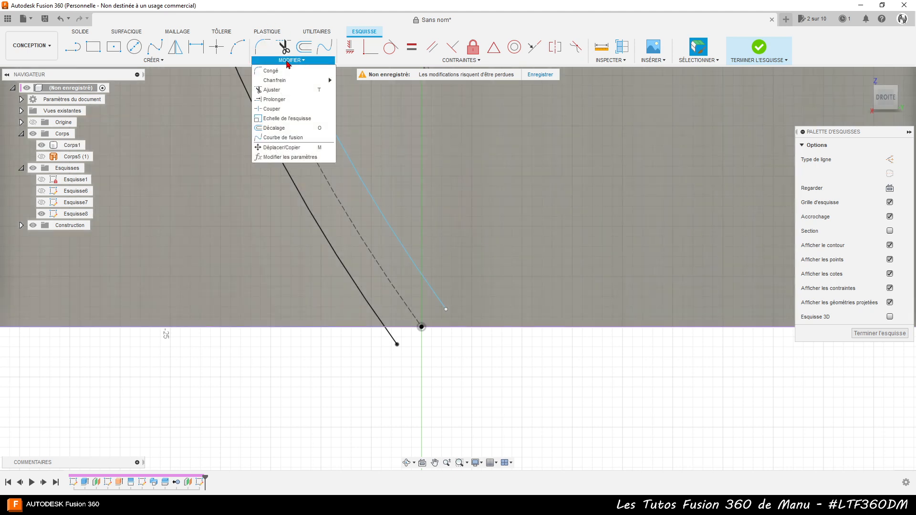
pyautogui.click(276, 100)
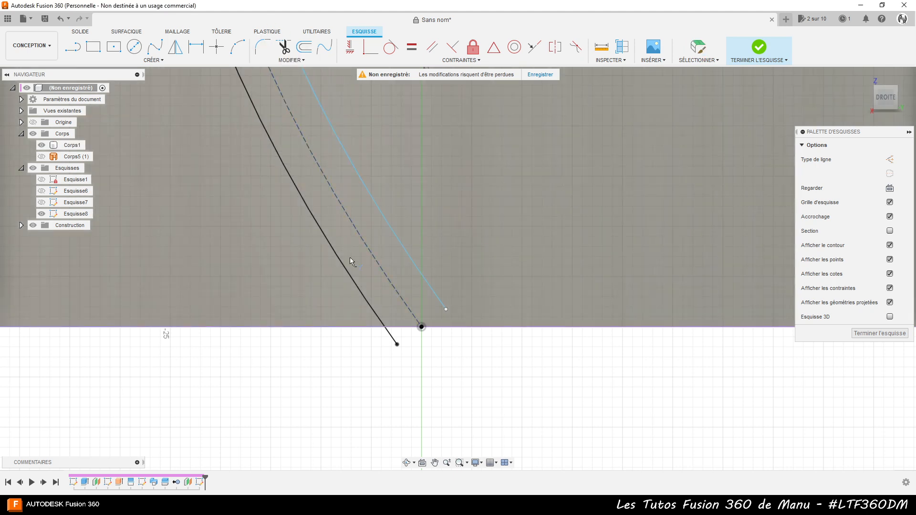
pyautogui.click(438, 300)
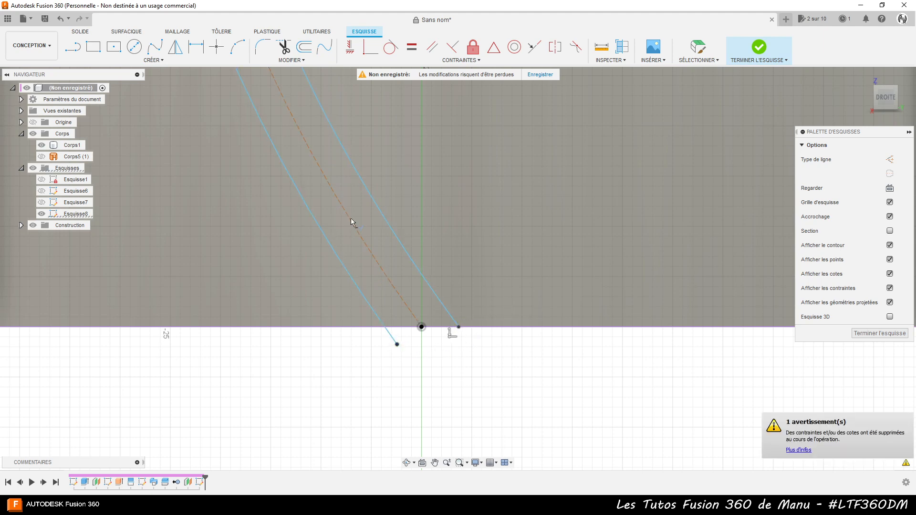
# Trim the offset curves' overshooting ends below the projected bottom edge and above the projected upper edge
pyautogui.click(284, 48)
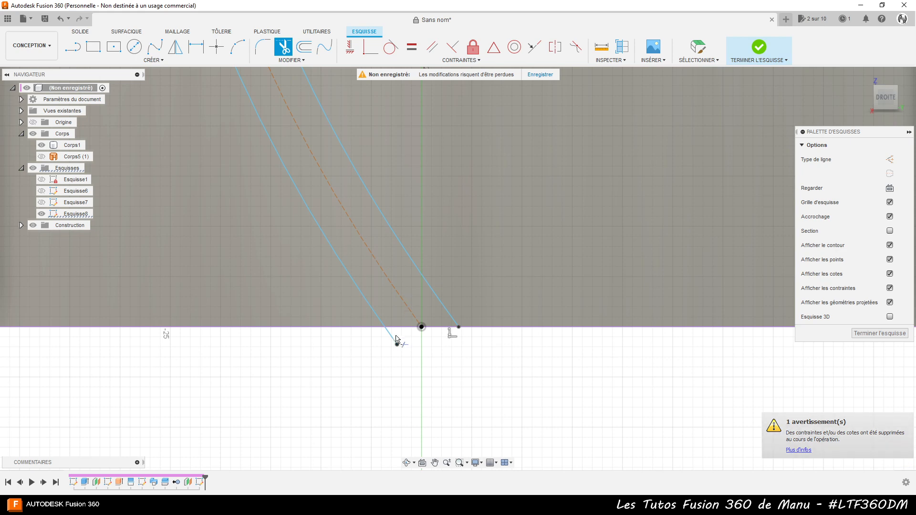
pyautogui.click(380, 425)
pyautogui.scroll(-4, 394, 436)
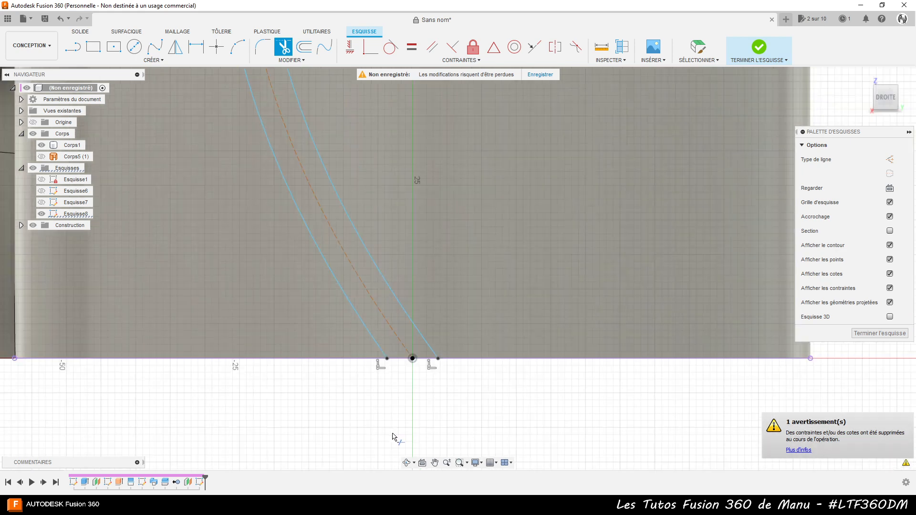
pyautogui.scroll(-10, 474, 359)
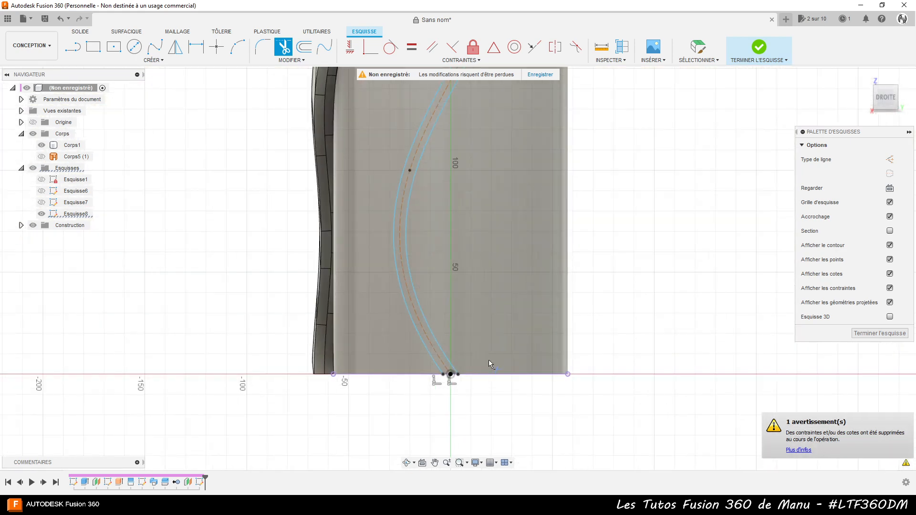
pyautogui.scroll(10, 435, 181)
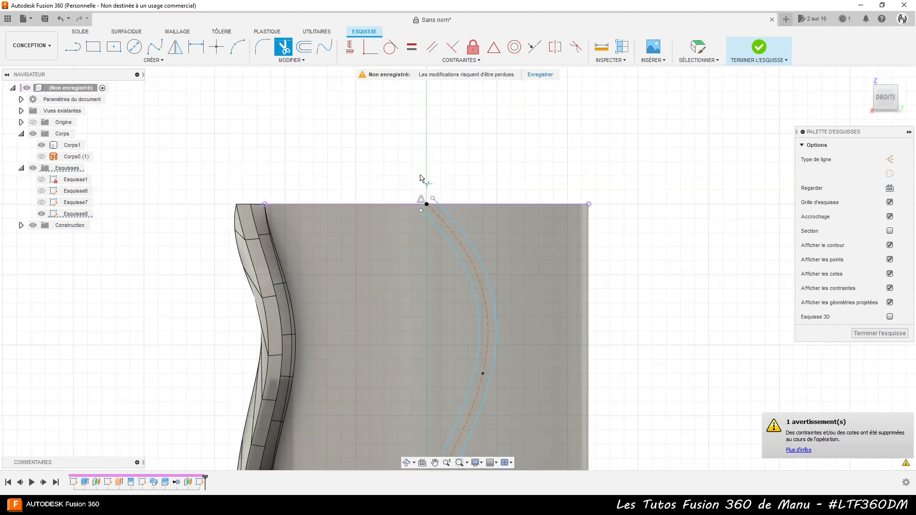
pyautogui.click(519, 207)
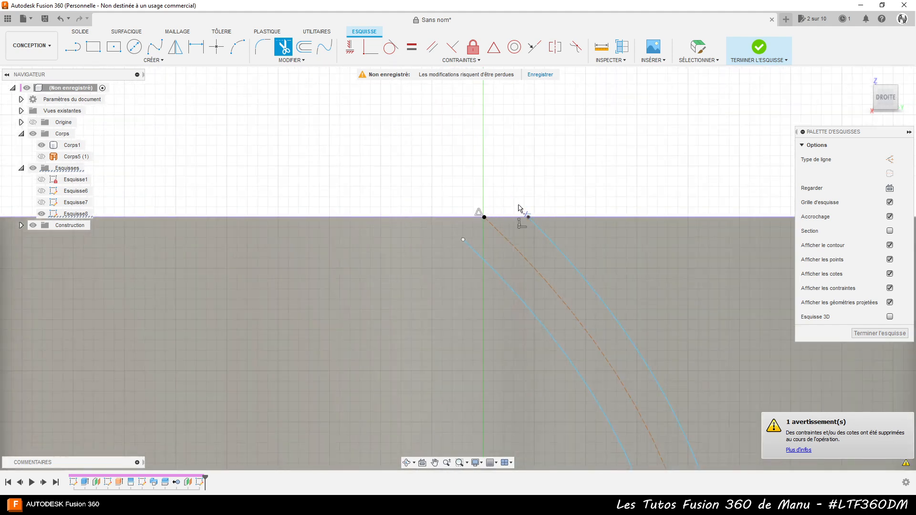
# Extend the short upper end of the rail-side offset curve to the projected upper edge and finish the sketch
pyautogui.click(288, 60)
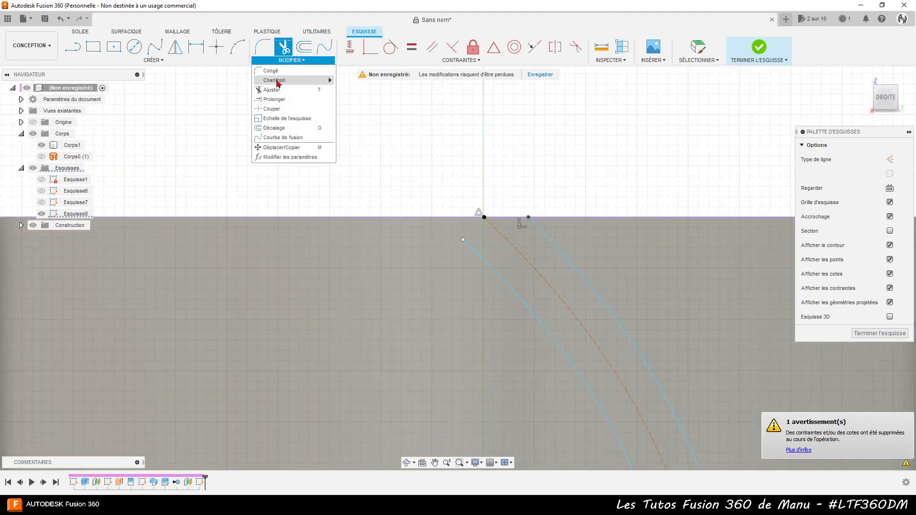
pyautogui.click(274, 100)
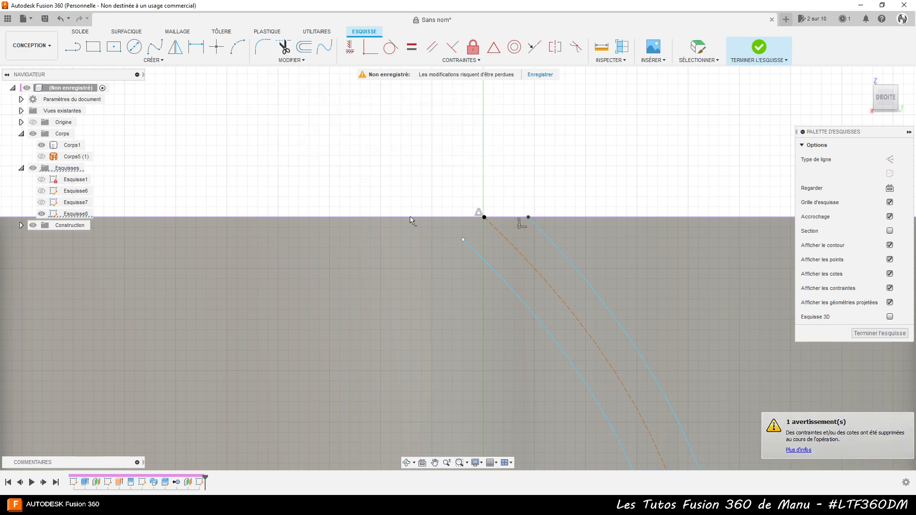
pyautogui.click(472, 252)
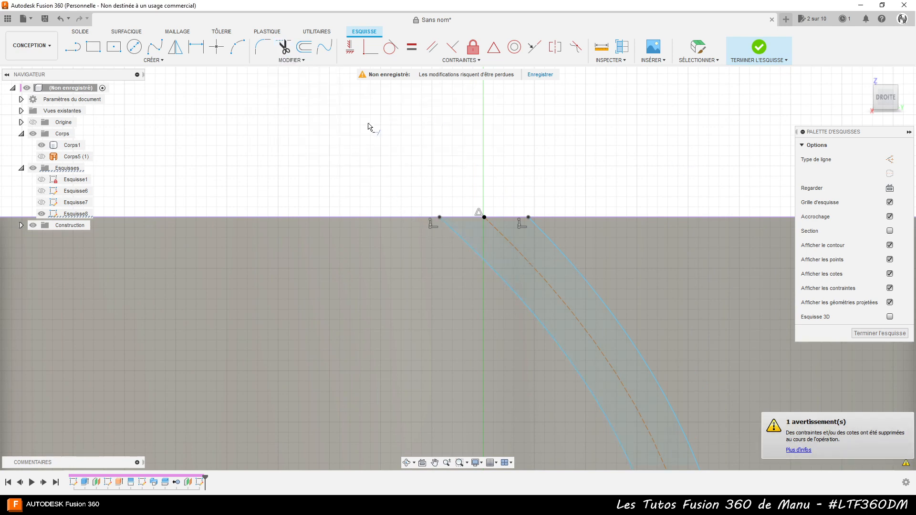
pyautogui.scroll(-6, 318, 111)
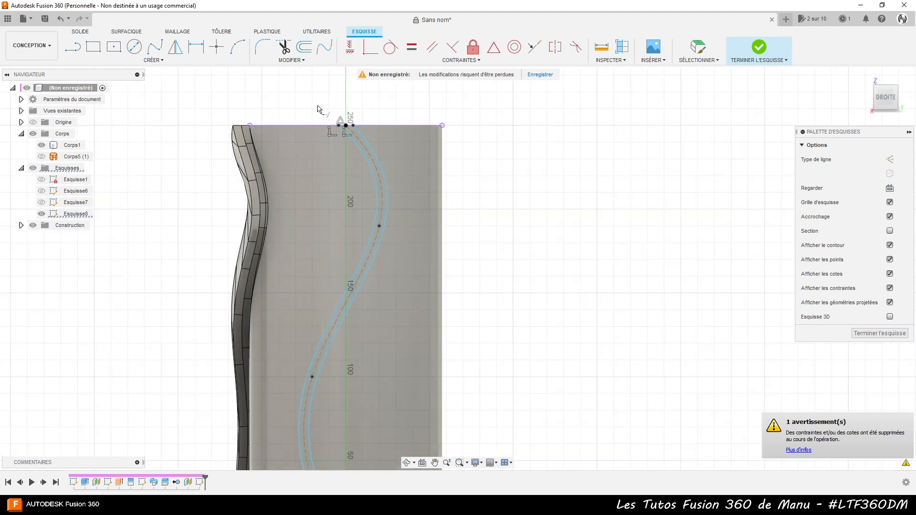
pyautogui.scroll(-3, 318, 111)
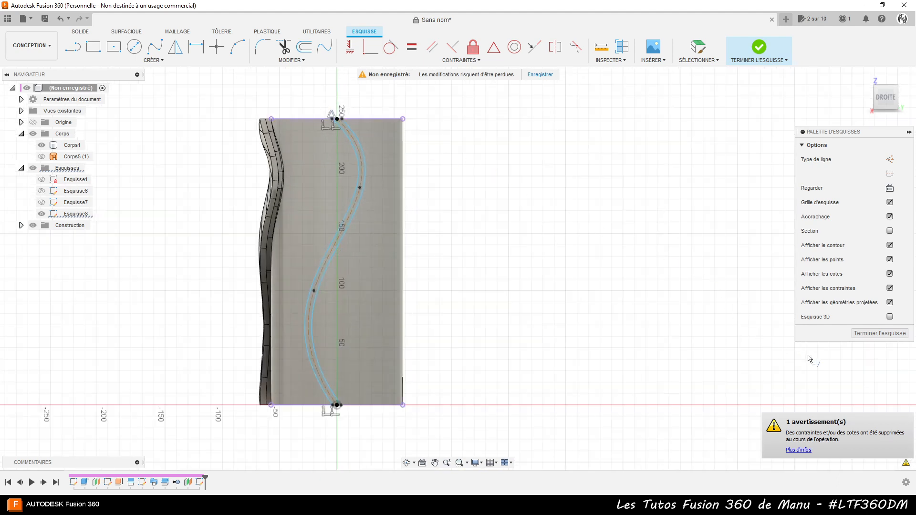
pyautogui.click(880, 333)
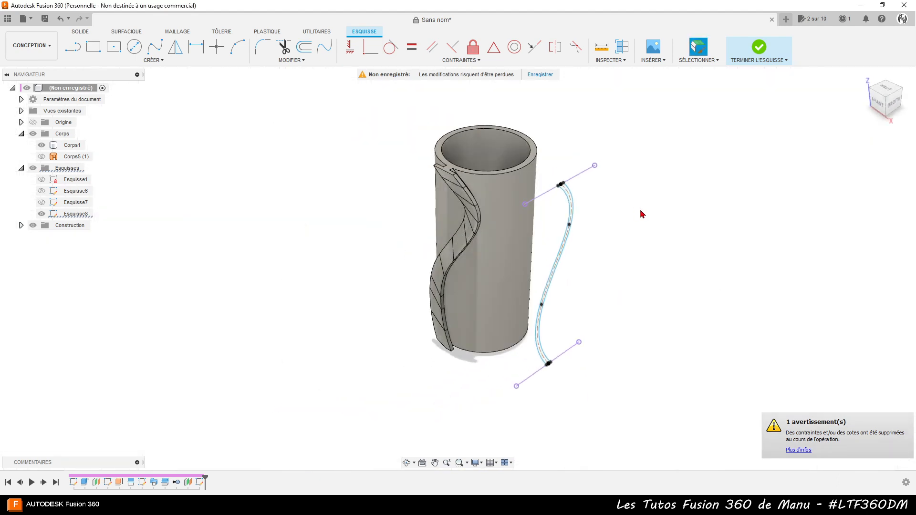
# Emboss the closed wavy band profile onto the tube's outer face with a raised depth of 2 mm
pyautogui.scroll(3, 622, 208)
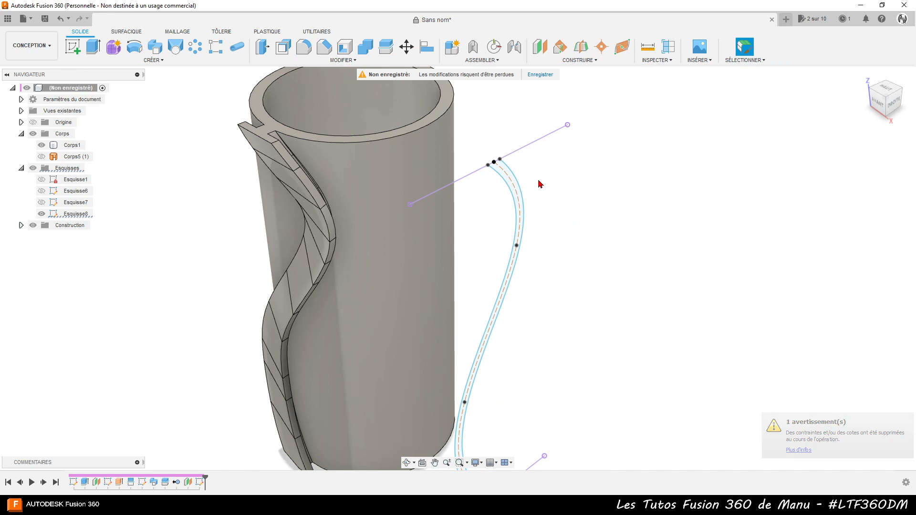
pyautogui.click(506, 179)
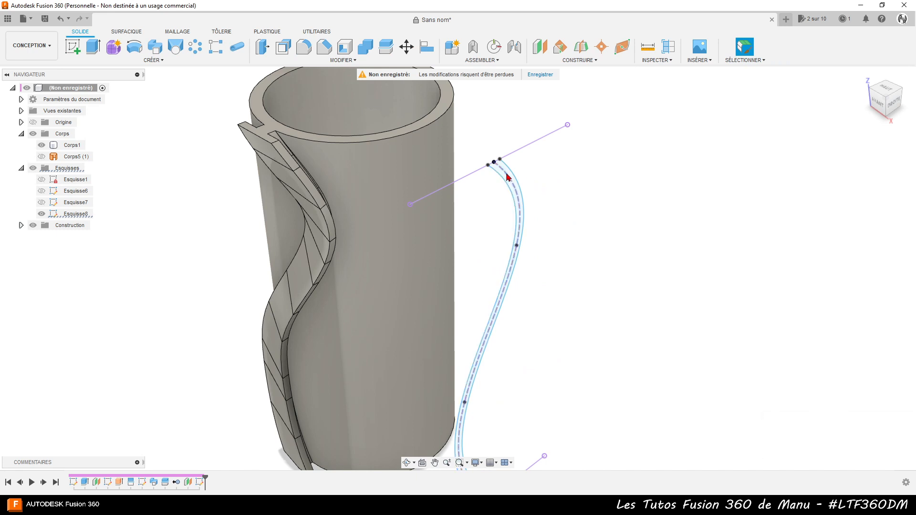
pyautogui.scroll(3, 507, 178)
pyautogui.click(510, 172)
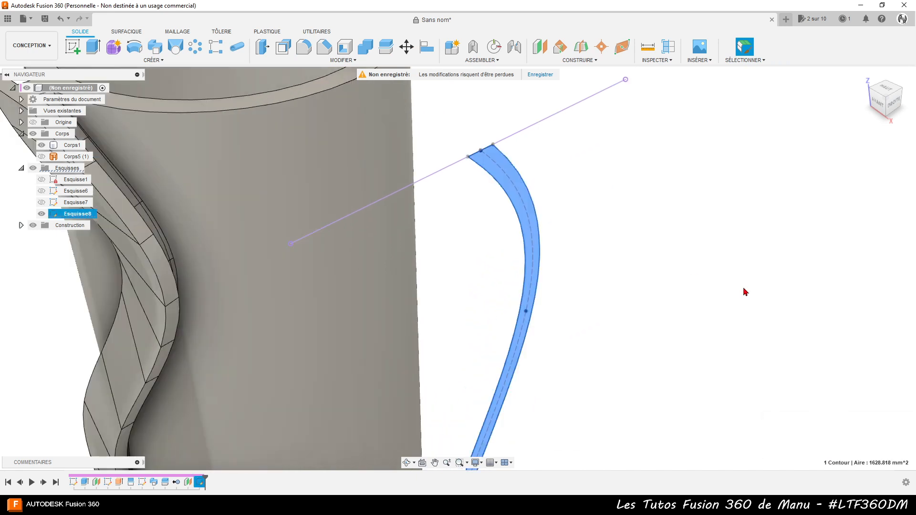
pyautogui.scroll(-5, 631, 199)
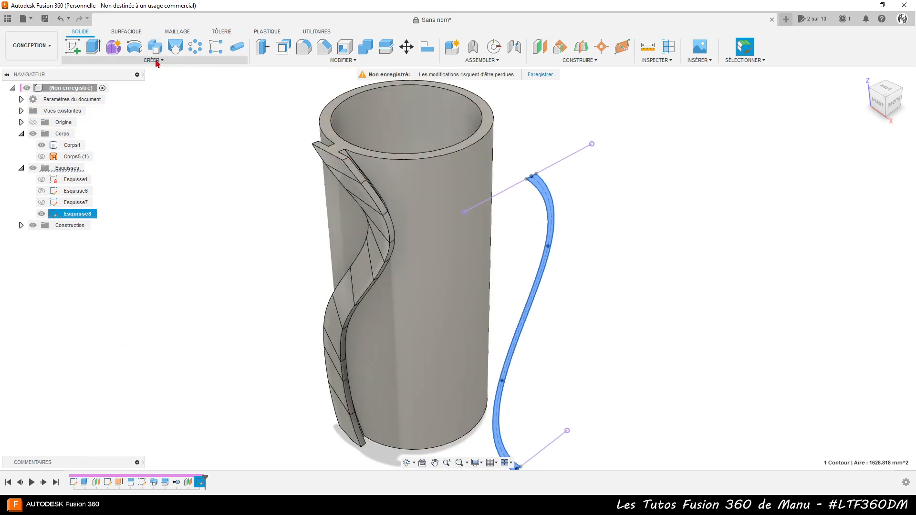
pyautogui.click(153, 61)
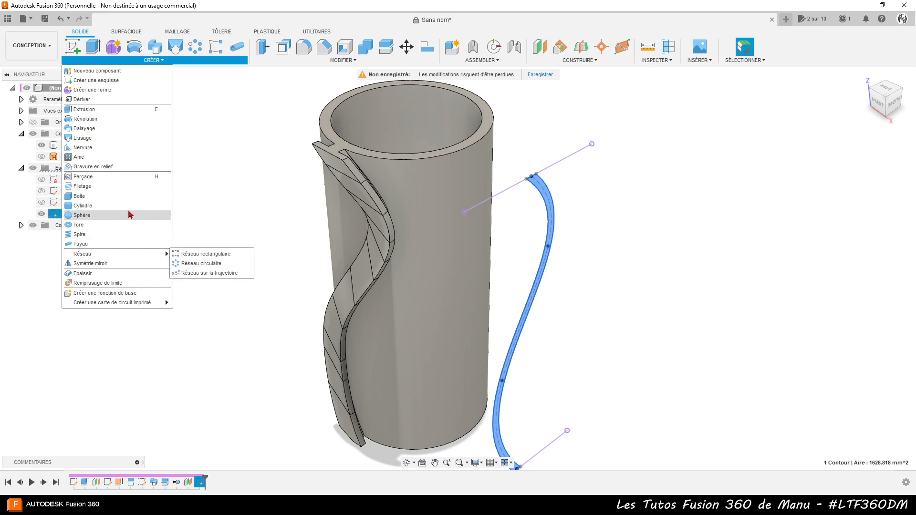
pyautogui.click(118, 167)
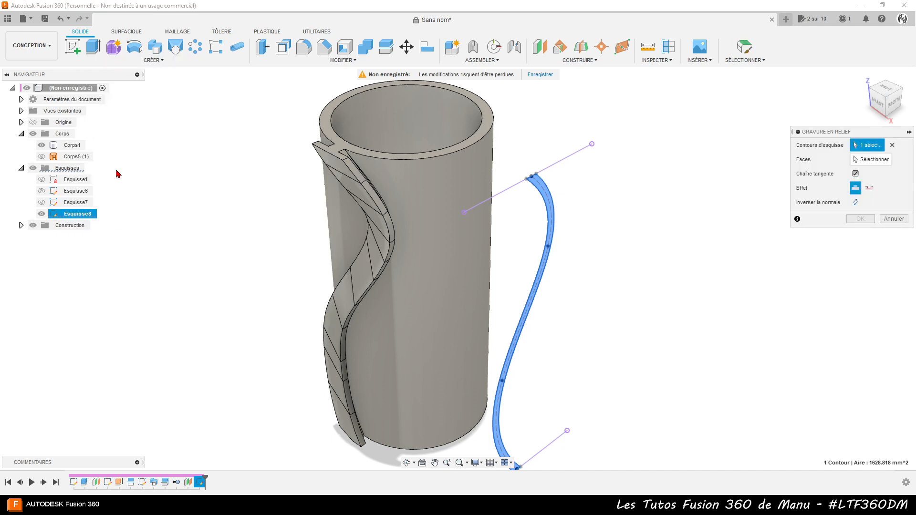
pyautogui.click(871, 160)
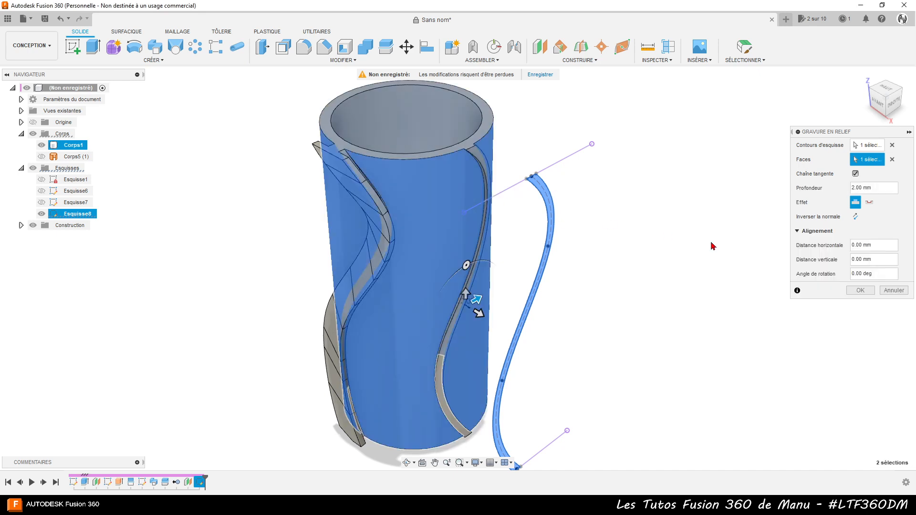
pyautogui.click(866, 295)
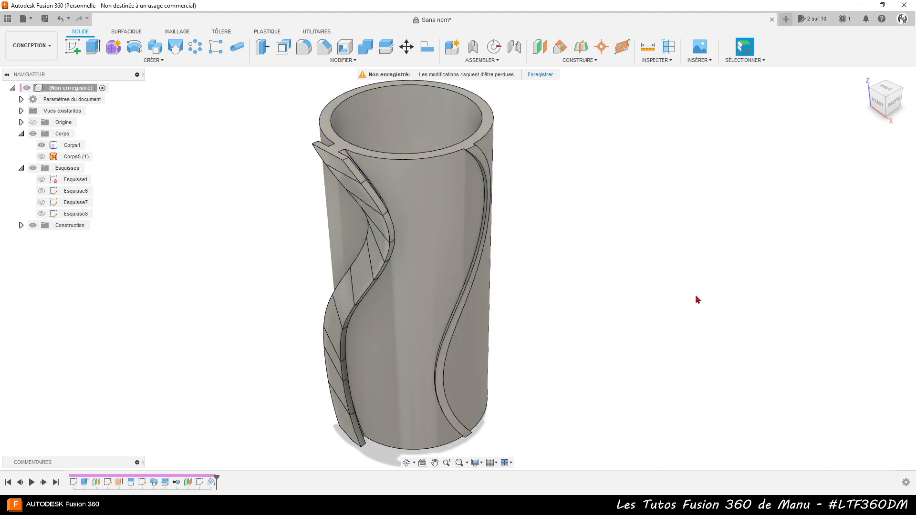
# Create an offset surface 5 mm from the embossed wavy band's outer face as a new body
pyautogui.keyDown('shift'); pyautogui.moveTo(697, 299); pyautogui.dragTo(676, 309, button='middle'); pyautogui.keyUp('shift')
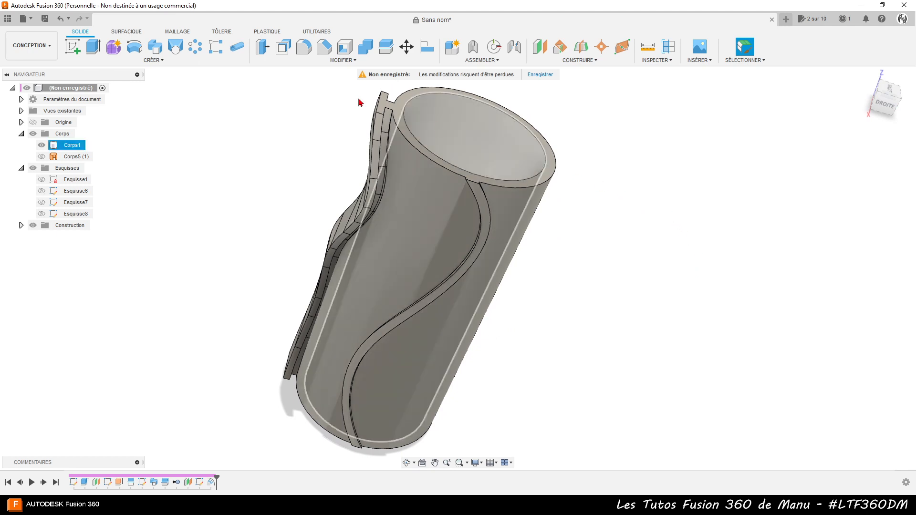
pyautogui.click(137, 33)
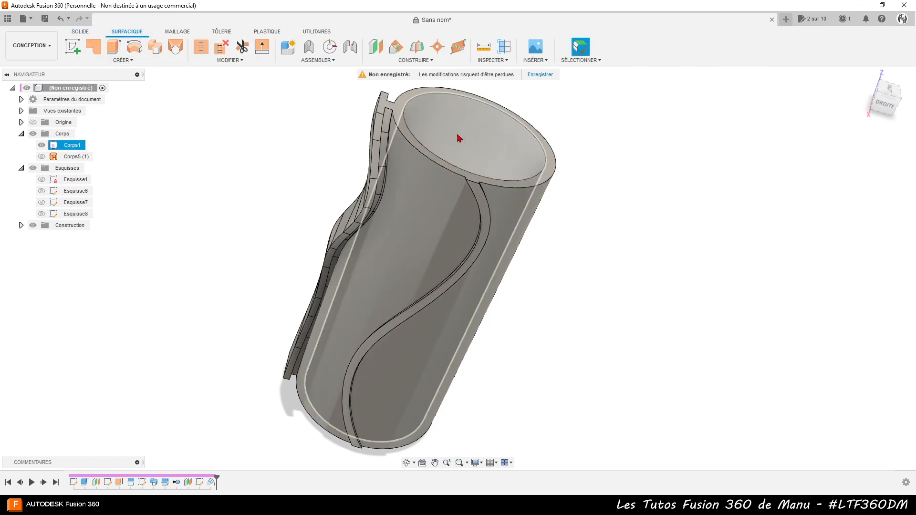
pyautogui.click(483, 208)
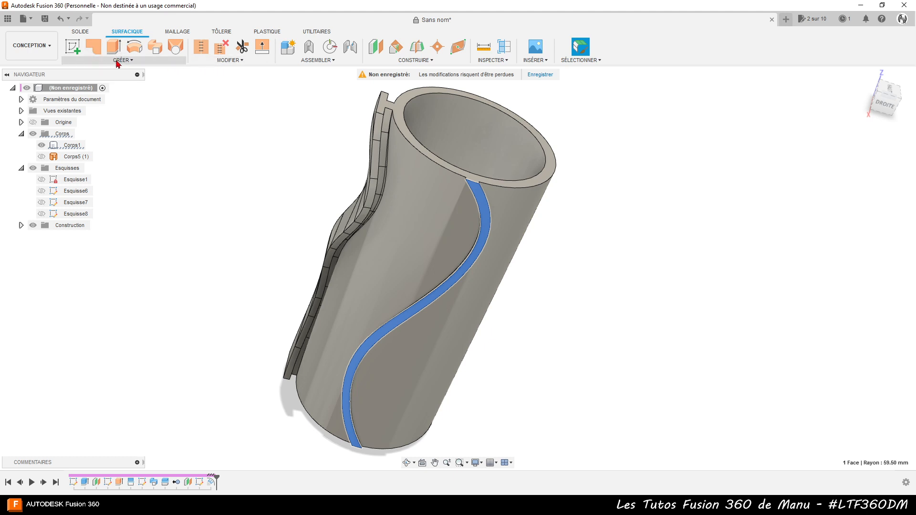
pyautogui.click(220, 61)
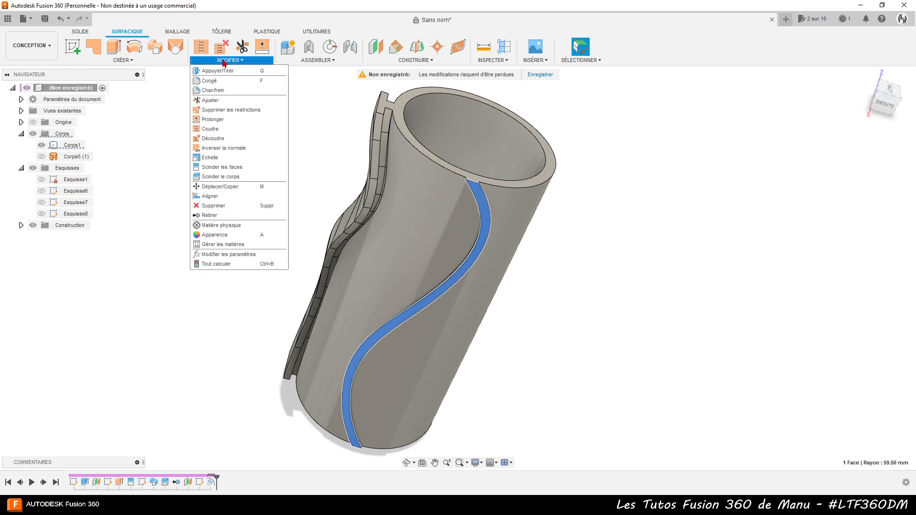
pyautogui.click(121, 62)
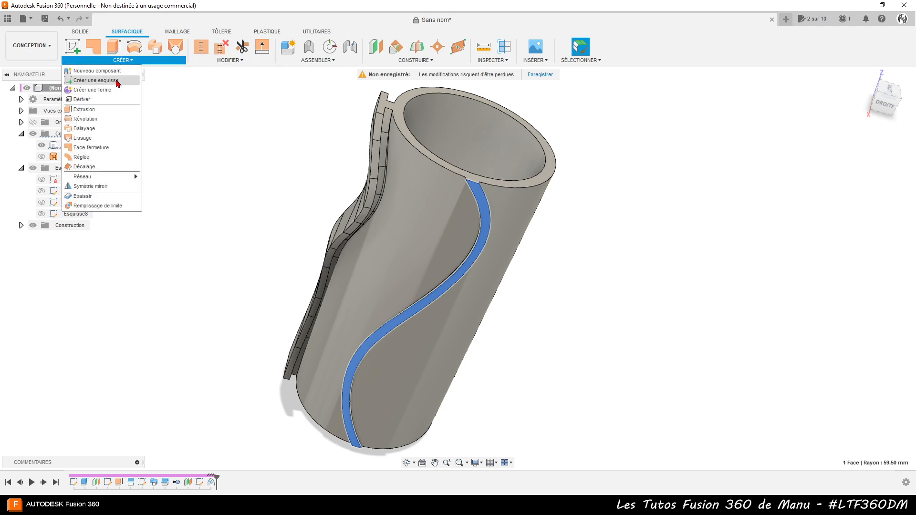
pyautogui.click(86, 166)
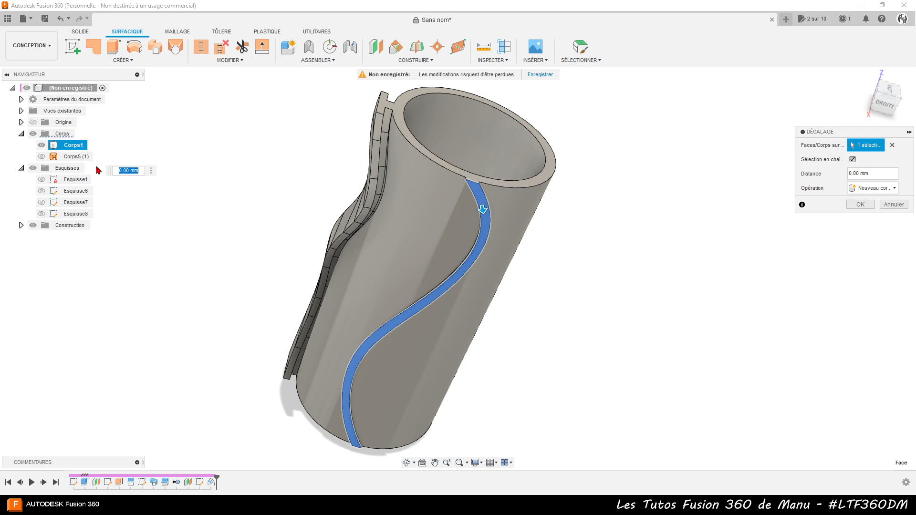
pyautogui.write('5')
pyautogui.press('Return')
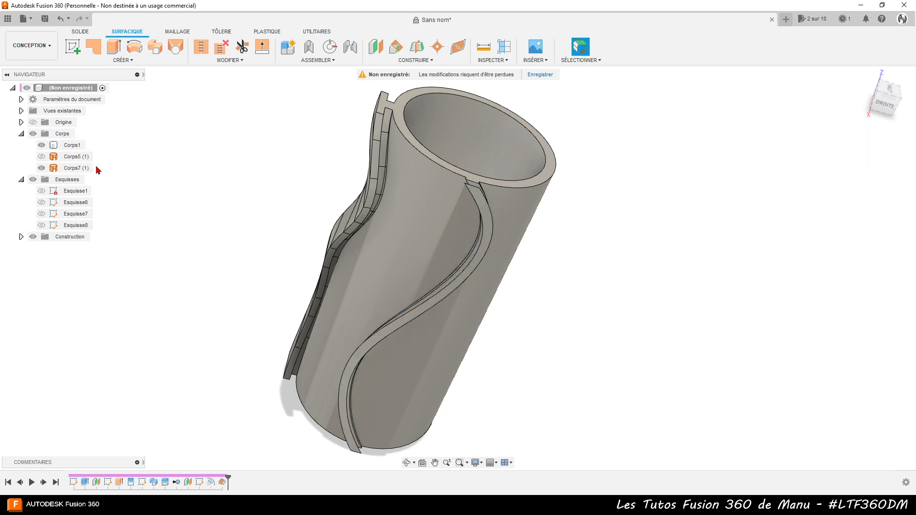
# Create an offset surface at 0 mm from the embossed wavy band's outer face as a new body
pyautogui.click(336, 234)
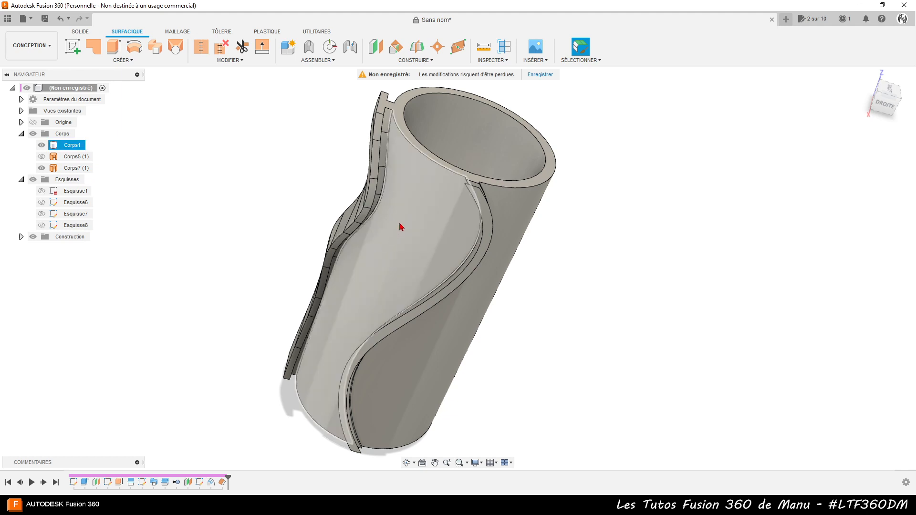
pyautogui.scroll(10, 525, 215)
pyautogui.click(432, 210)
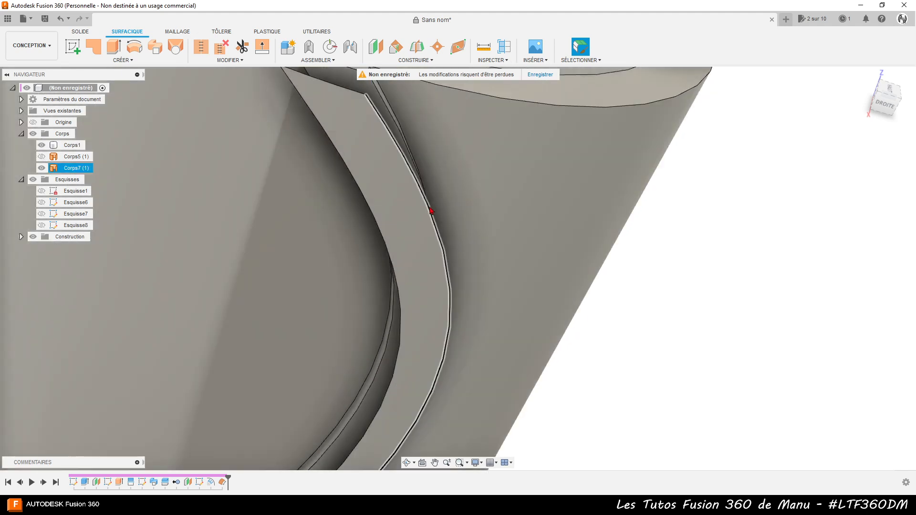
pyautogui.scroll(-5, 391, 196)
pyautogui.click(337, 122)
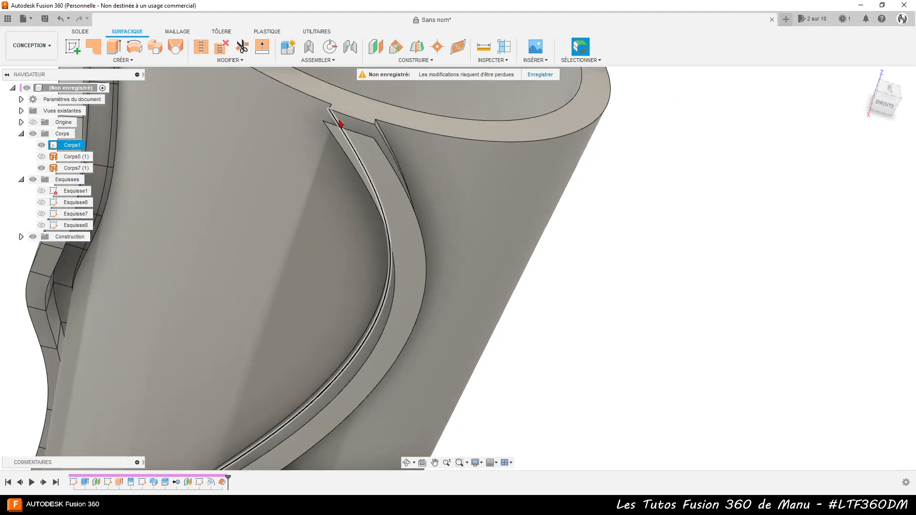
pyautogui.click(355, 129)
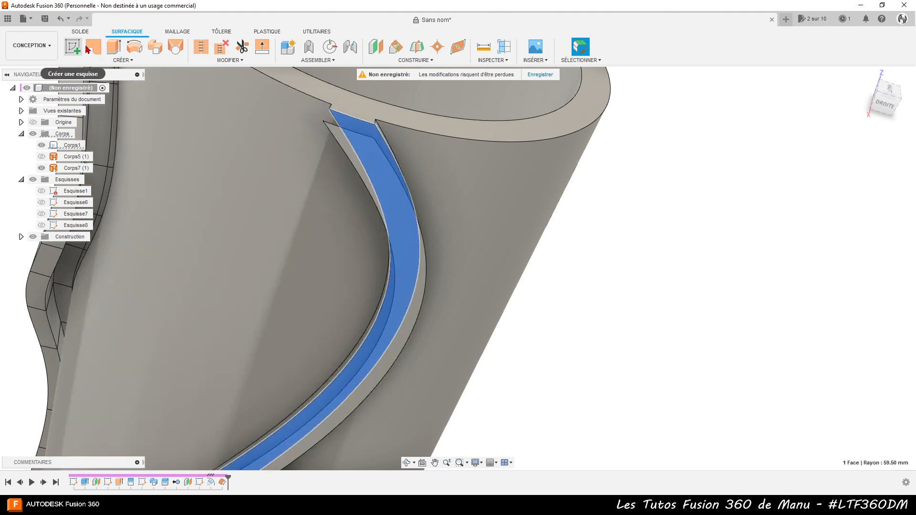
pyautogui.click(119, 61)
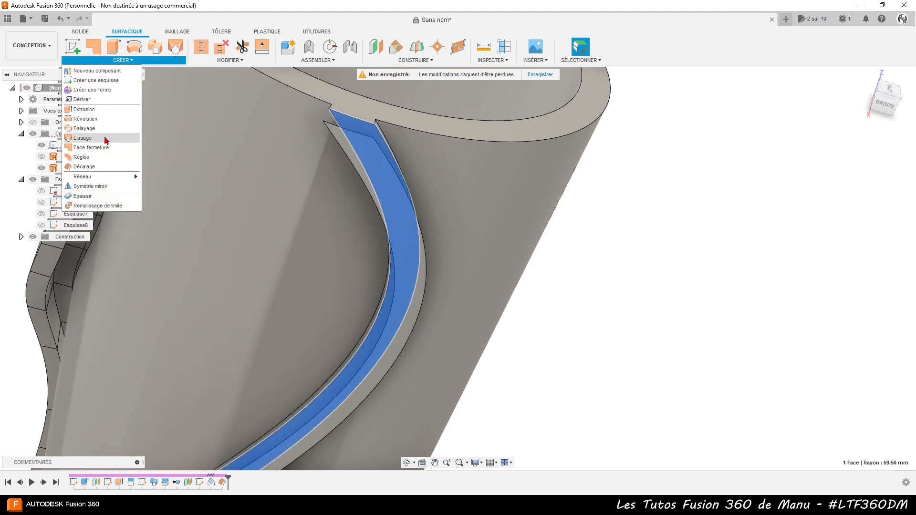
pyautogui.click(96, 170)
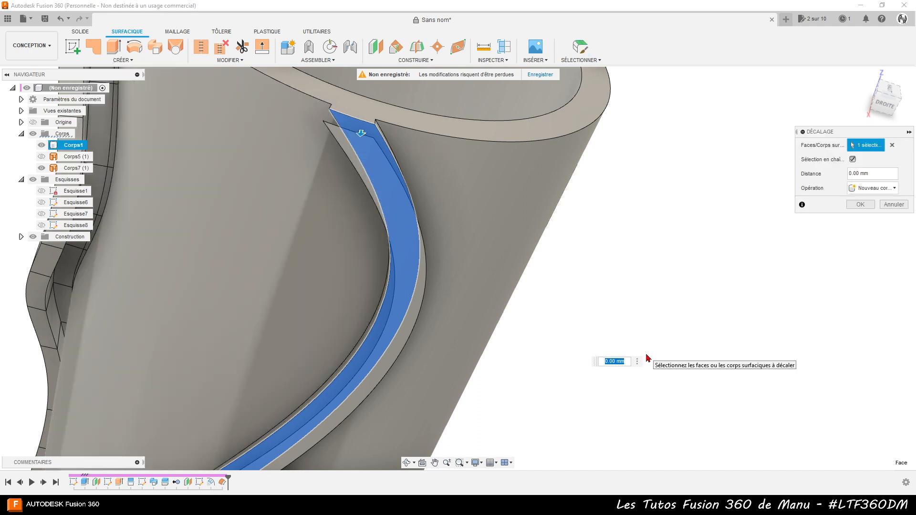
pyautogui.press('Return')
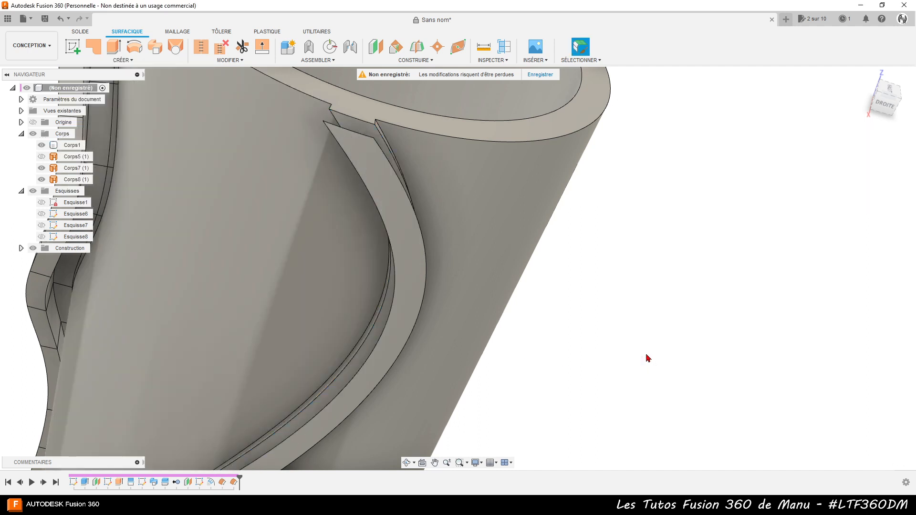
# Hide the solid tube body Corps1 so only the two wavy offset surfaces remain displayed
pyautogui.click(46, 157)
pyautogui.click(42, 157)
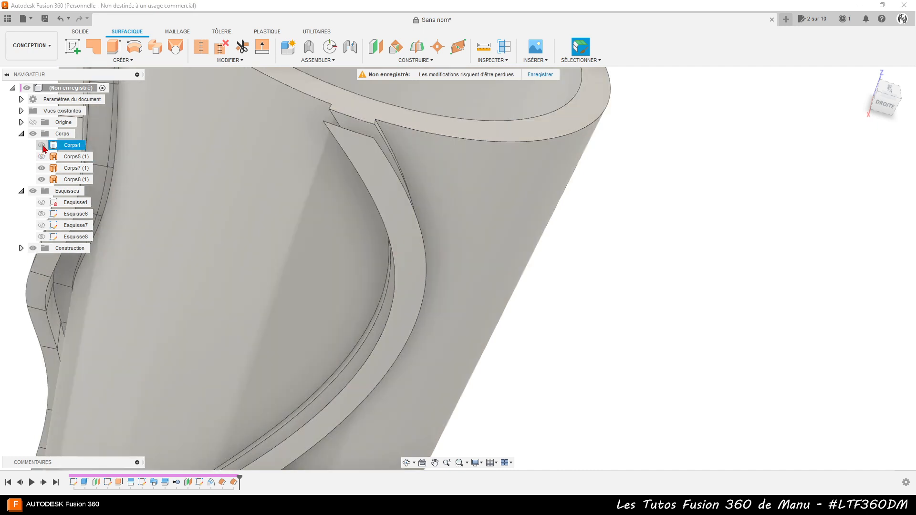
pyautogui.click(41, 145)
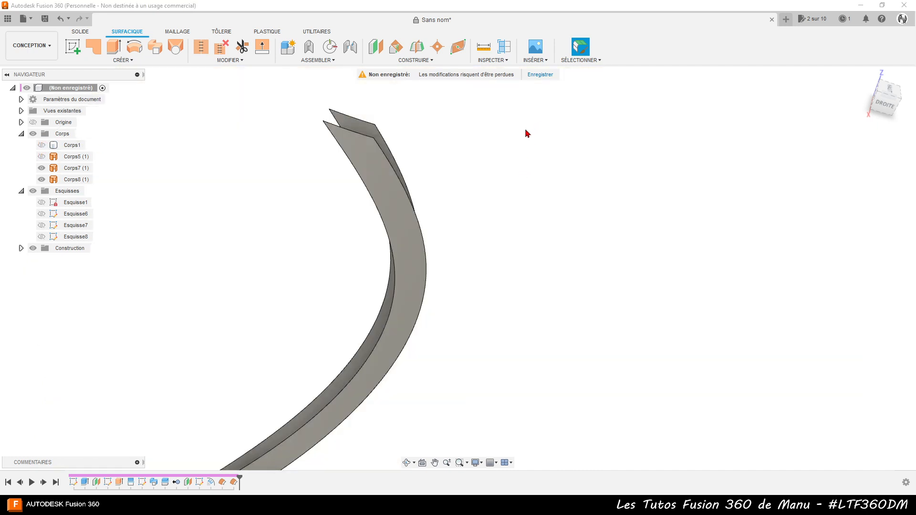
pyautogui.scroll(5, 385, 98)
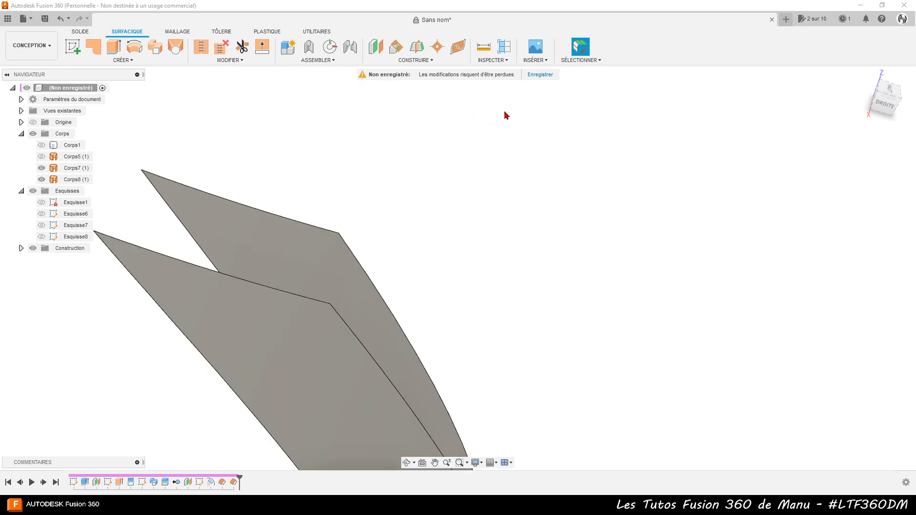
pyautogui.scroll(-5, 506, 116)
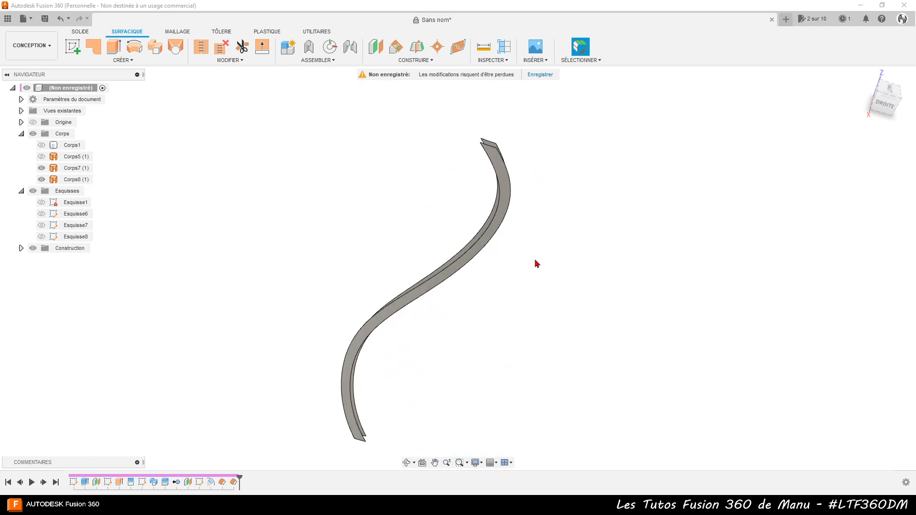
# Loft a new surface body between the matching long edges on one side of the two wavy surfaces
pyautogui.keyDown('shift'); pyautogui.moveTo(474, 360); pyautogui.dragTo(425, 384, button='middle'); pyautogui.keyUp('shift')
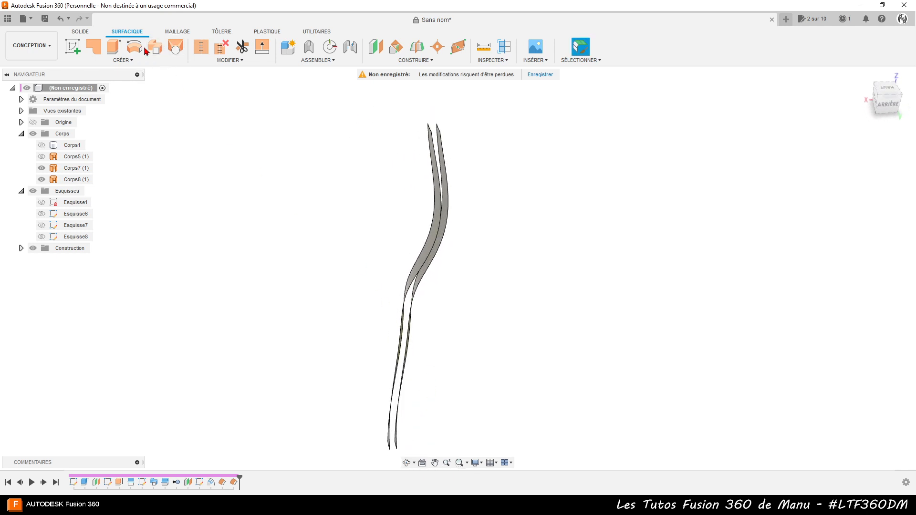
pyautogui.click(177, 50)
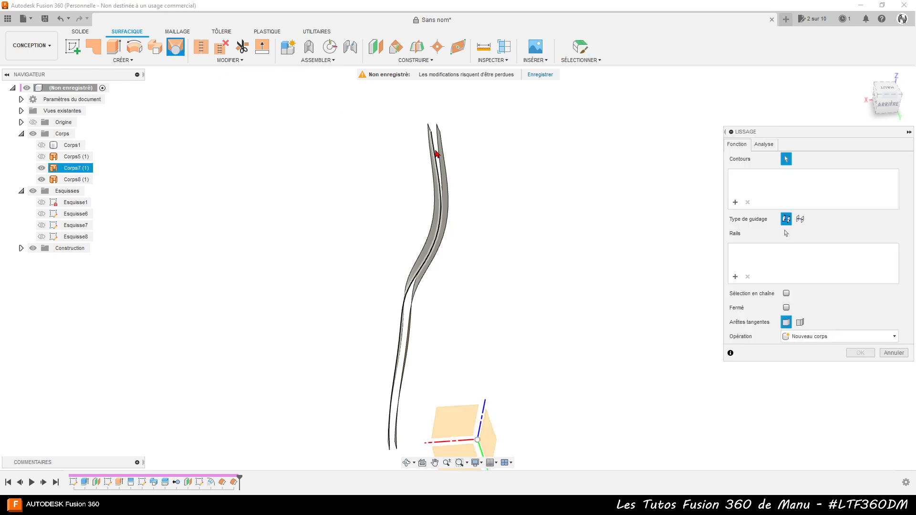
pyautogui.scroll(2, 393, 177)
pyautogui.keyDown('shift'); pyautogui.moveTo(423, 211); pyautogui.dragTo(453, 158, button='middle'); pyautogui.keyUp('shift')
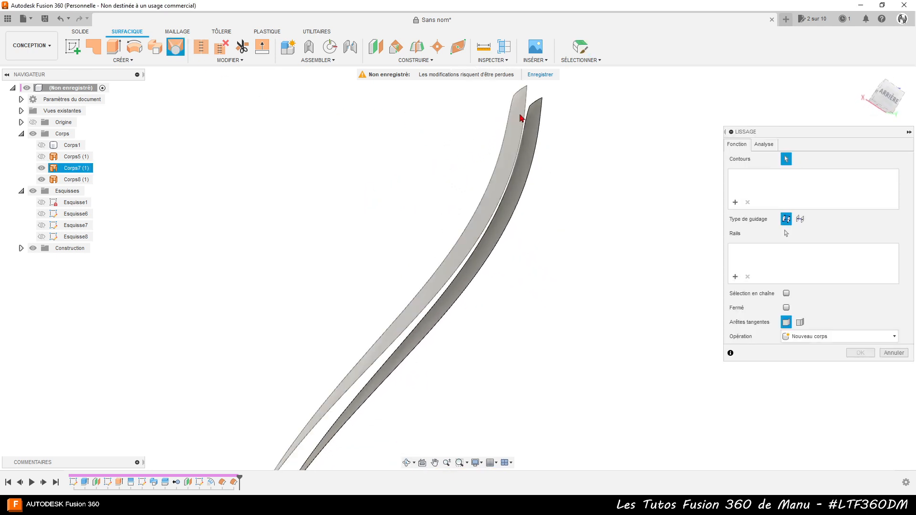
pyautogui.click(527, 115)
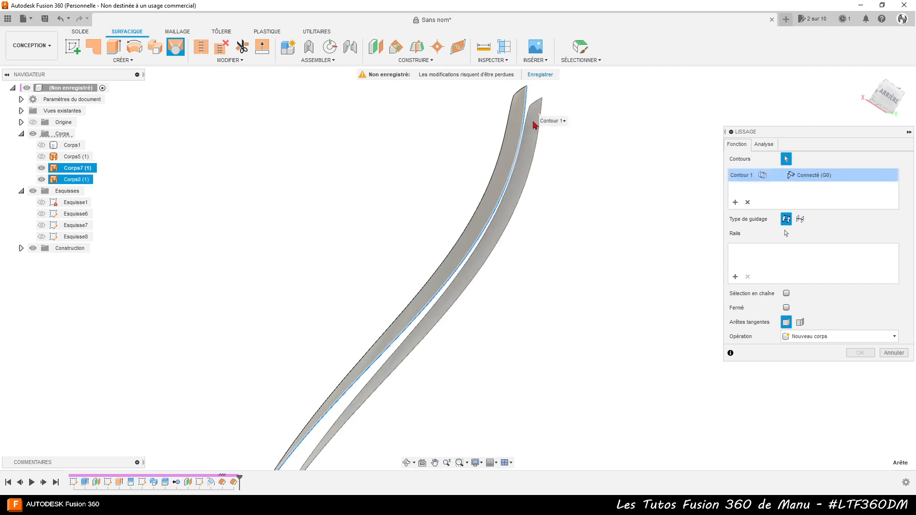
pyautogui.click(540, 139)
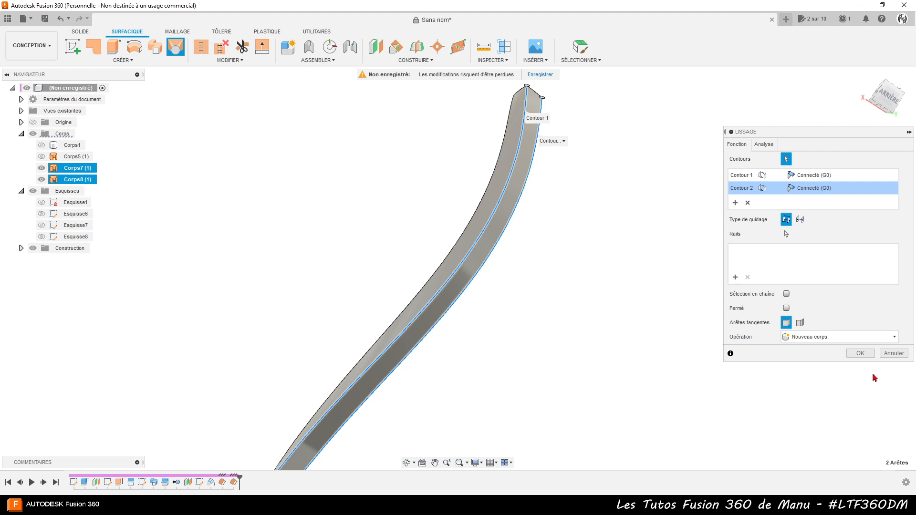
pyautogui.click(861, 353)
# Loft a second surface body between the long edges on the opposite side of the two wavy surfaces
pyautogui.keyDown('shift'); pyautogui.moveTo(588, 327); pyautogui.dragTo(658, 298, button='middle'); pyautogui.keyUp('shift')
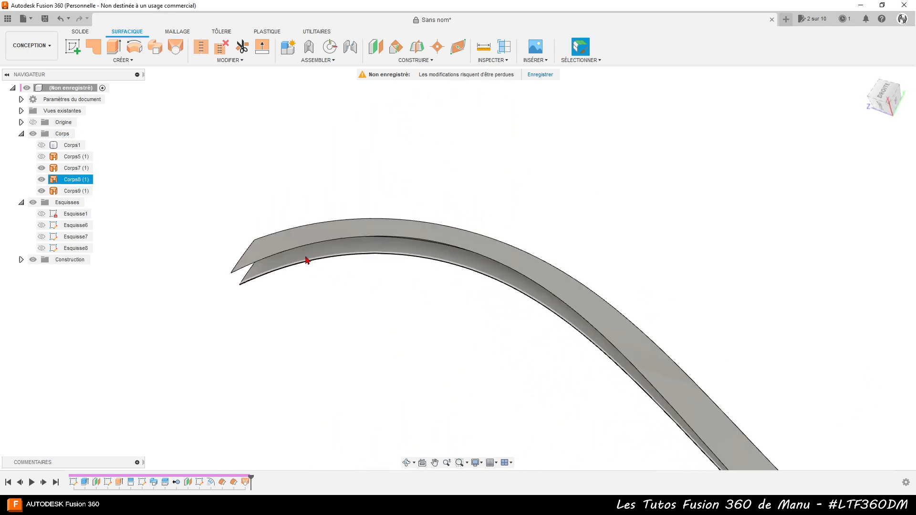
pyautogui.click(175, 46)
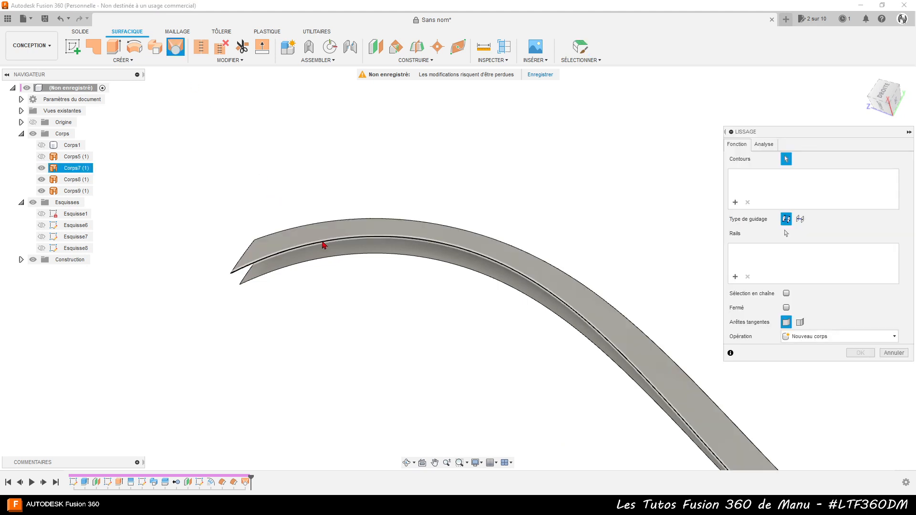
pyautogui.click(324, 246)
pyautogui.click(334, 257)
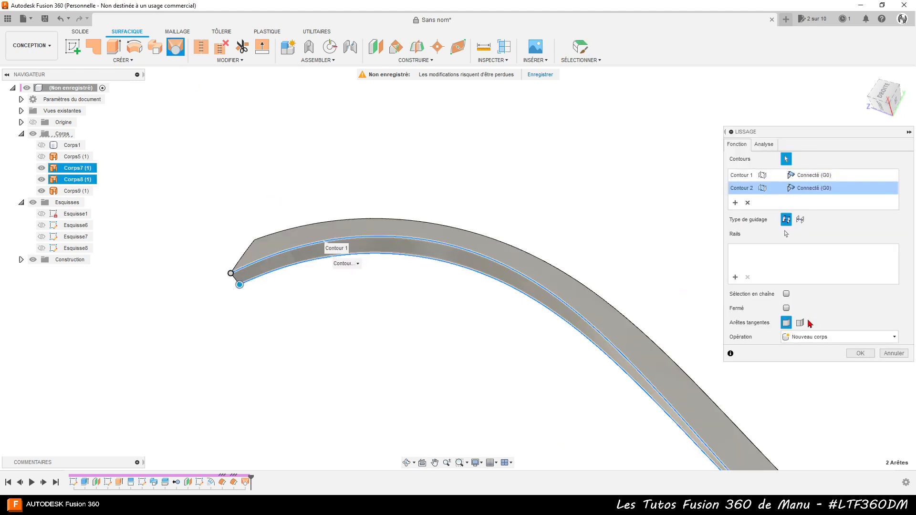
pyautogui.click(859, 353)
# Close the rail's upper end with a lofted surface between its two curved end edges, using both short side edges as rails
pyautogui.keyDown('shift'); pyautogui.moveTo(210, 360); pyautogui.dragTo(334, 307, button='middle'); pyautogui.keyUp('shift')
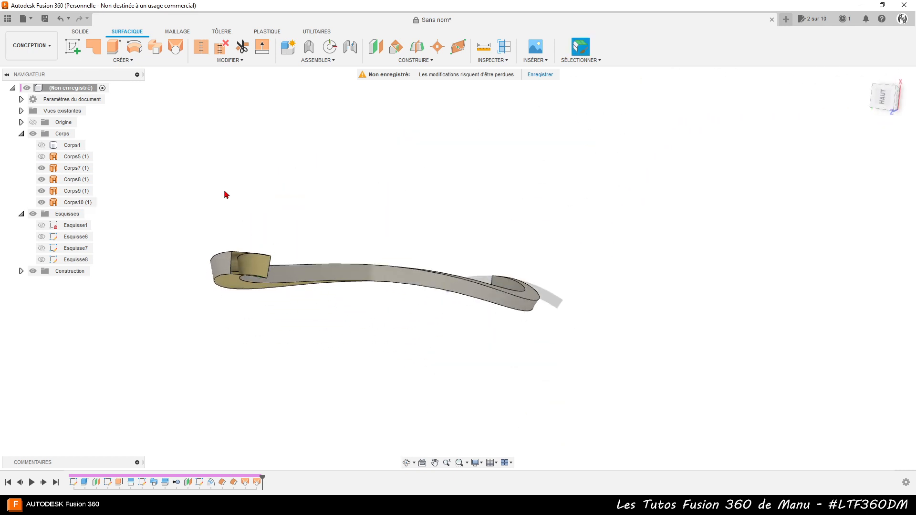
pyautogui.keyDown('shift'); pyautogui.moveTo(290, 196); pyautogui.dragTo(343, 188, button='middle'); pyautogui.keyUp('shift')
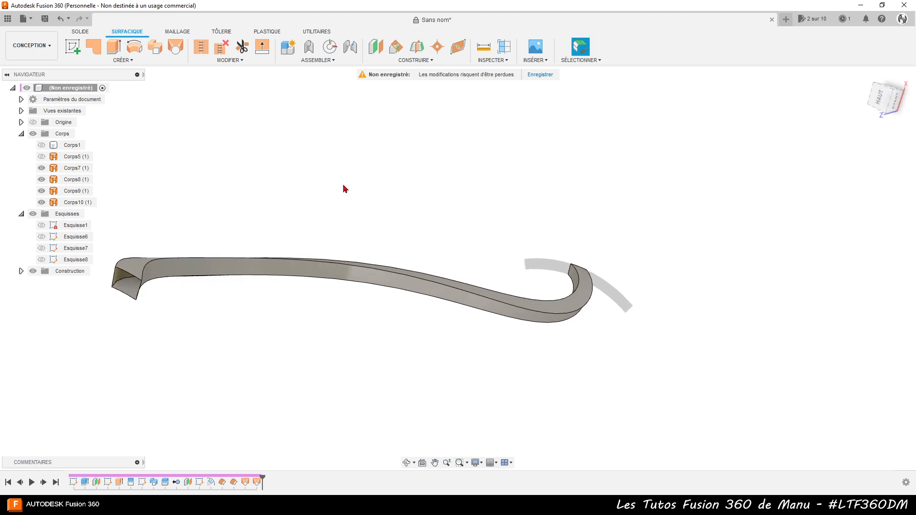
pyautogui.click(96, 50)
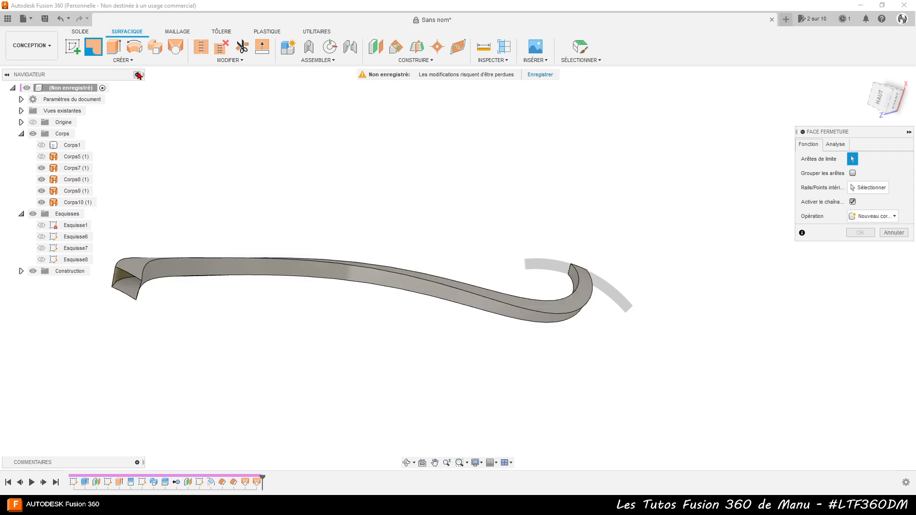
pyautogui.click(171, 48)
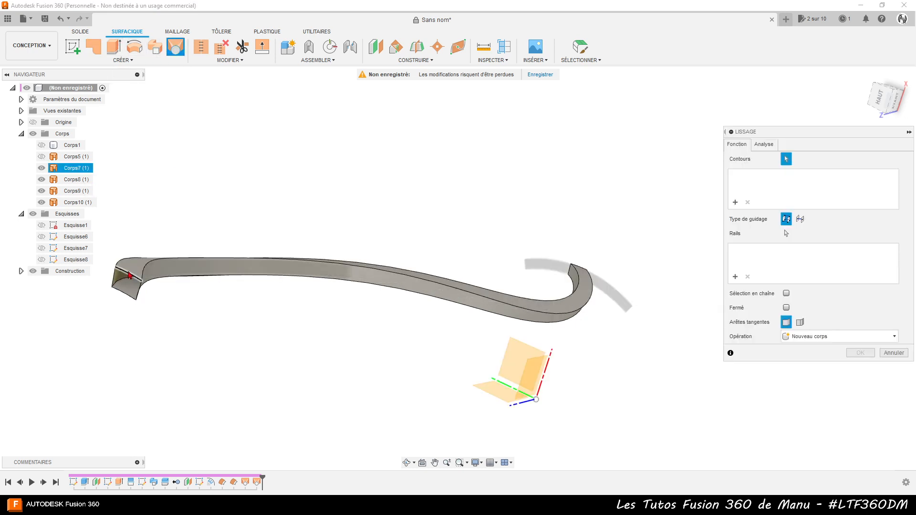
pyautogui.click(129, 275)
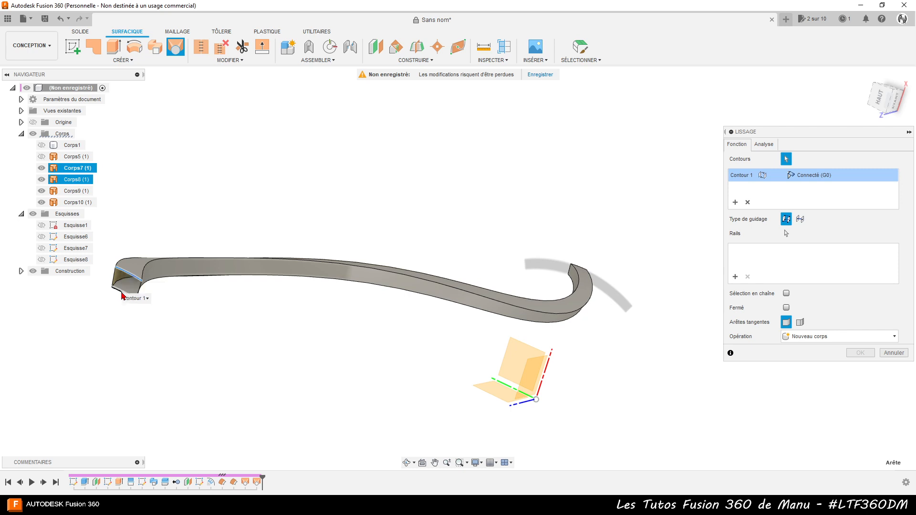
pyautogui.click(126, 300)
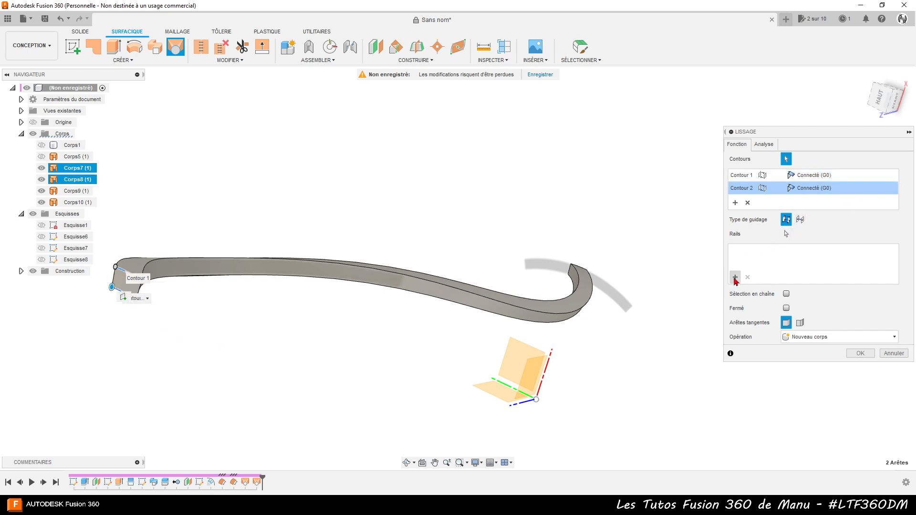
pyautogui.click(731, 263)
pyautogui.scroll(5, 94, 289)
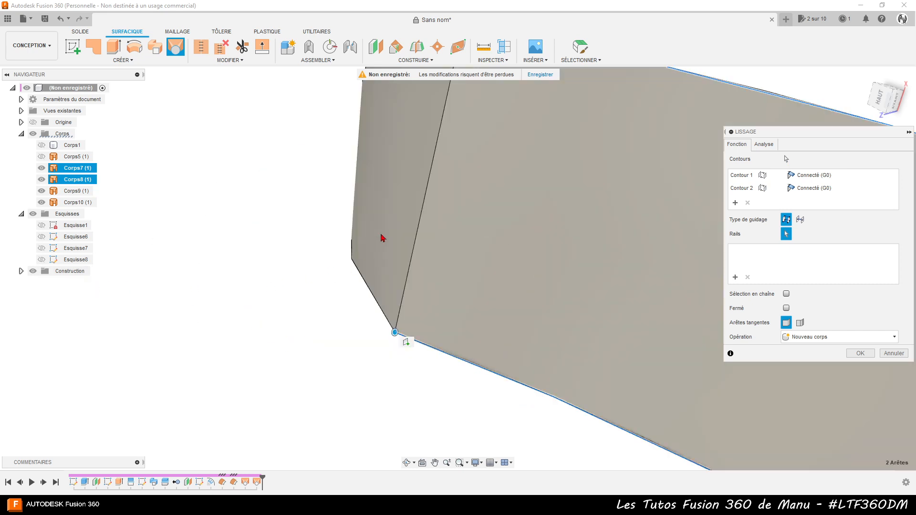
pyautogui.click(430, 186)
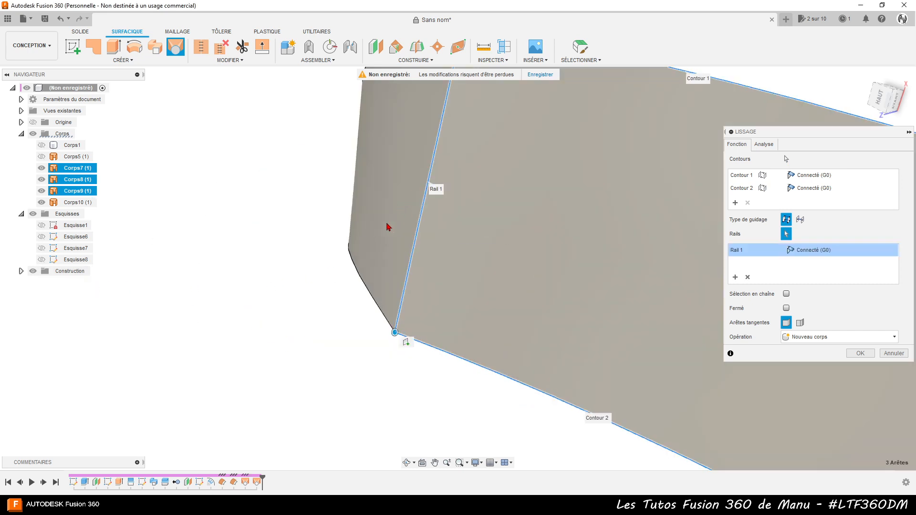
pyautogui.scroll(-5, 231, 295)
pyautogui.click(377, 306)
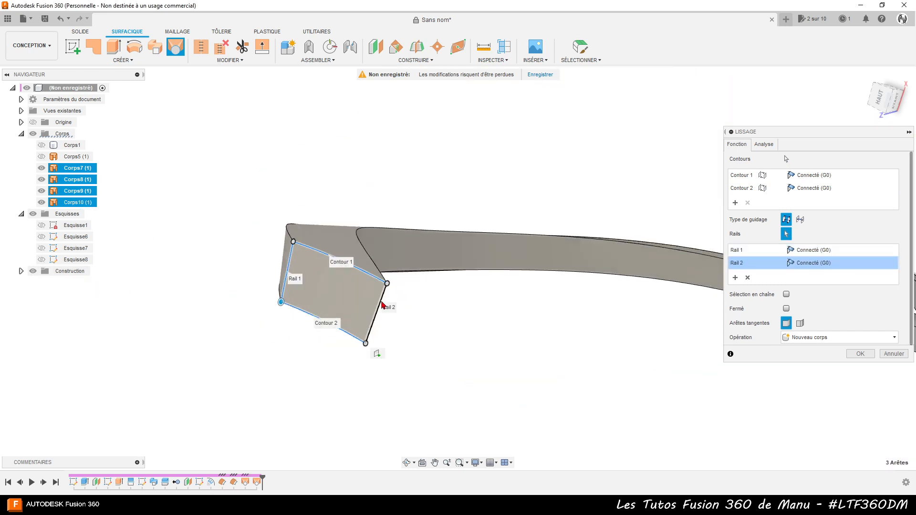
pyautogui.click(860, 353)
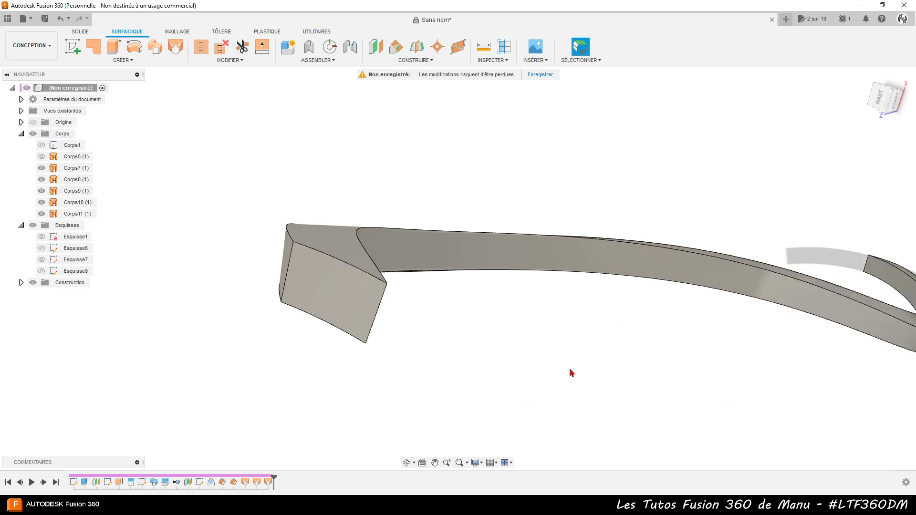
# Close the rail's open lower end with a lofted surface between its two curved end edges, using both short edges as rails
pyautogui.keyDown('shift'); pyautogui.moveTo(571, 372); pyautogui.dragTo(427, 296, button='middle'); pyautogui.keyUp('shift')
pyautogui.press('F6')
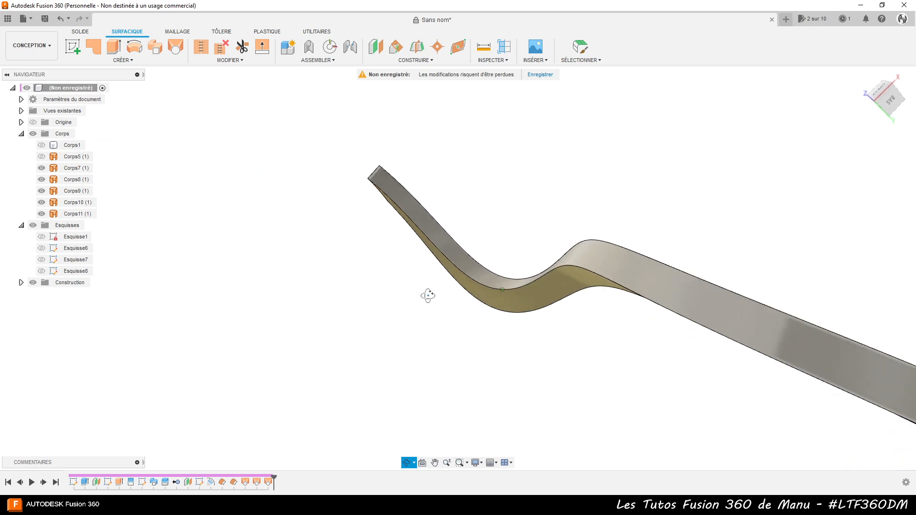
pyautogui.press('F6')
pyautogui.scroll(3, 567, 381)
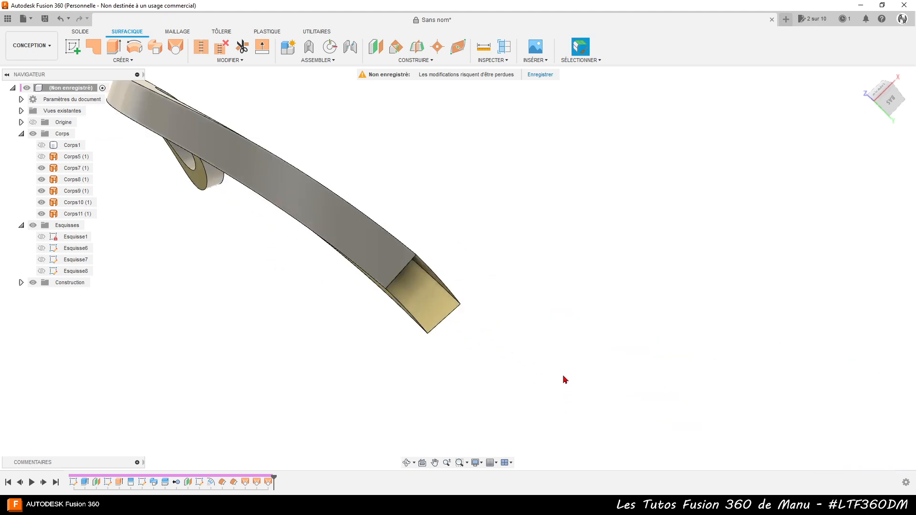
pyautogui.scroll(3, 310, 298)
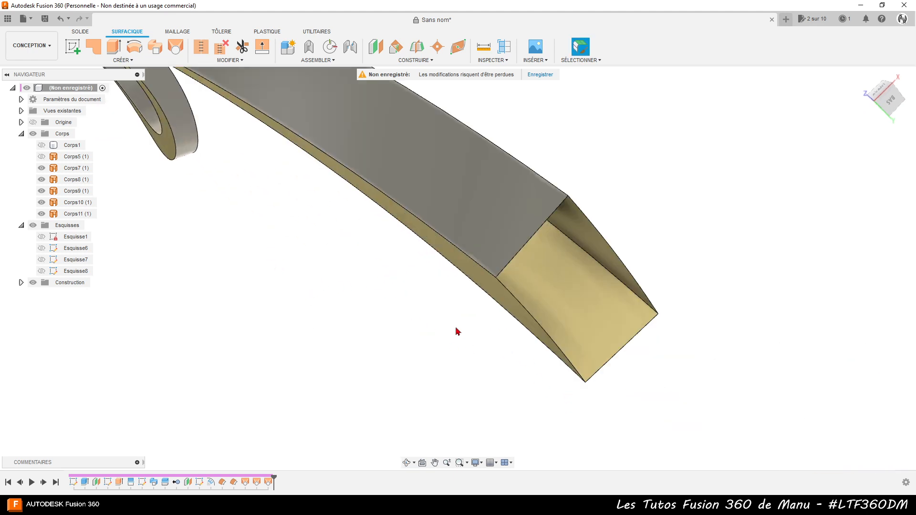
pyautogui.keyDown('shift'); pyautogui.moveTo(457, 331); pyautogui.dragTo(428, 344, button='middle'); pyautogui.keyUp('shift')
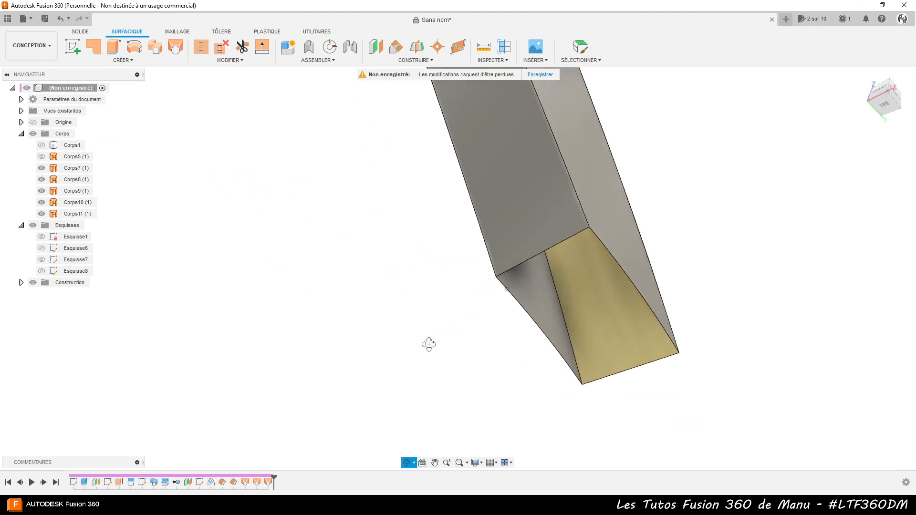
pyautogui.click(175, 47)
pyautogui.click(623, 274)
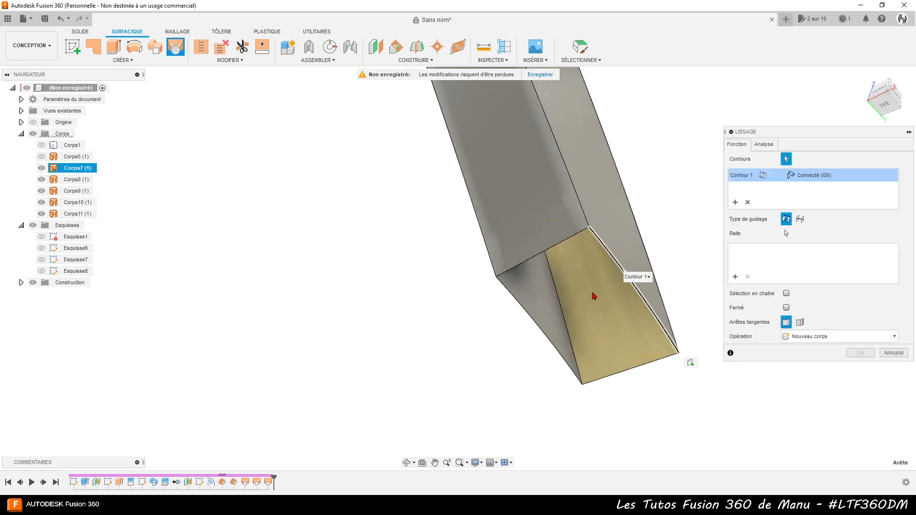
pyautogui.click(542, 333)
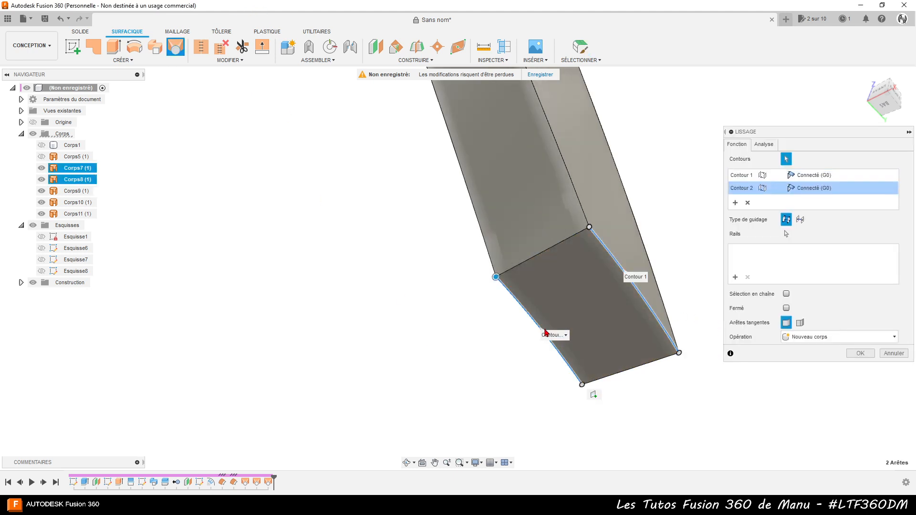
pyautogui.click(732, 272)
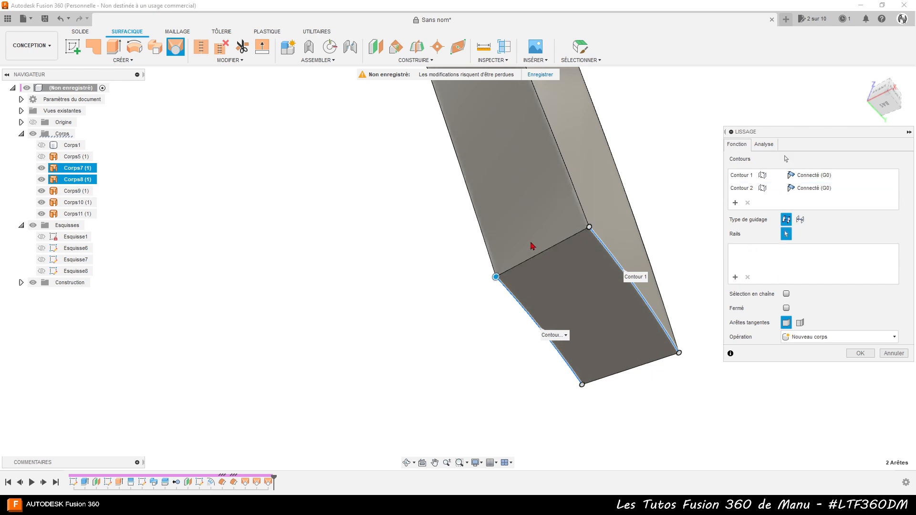
pyautogui.click(552, 248)
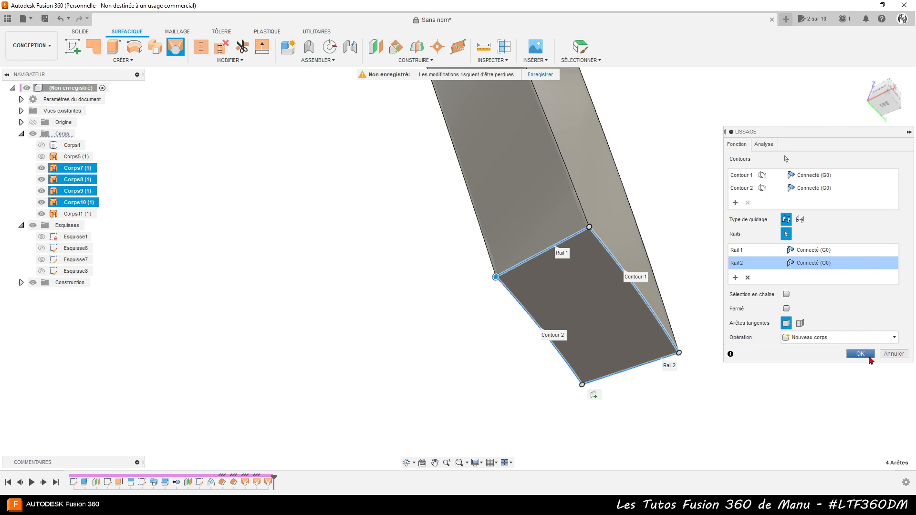
pyautogui.click(867, 356)
# Stitch the six surface bodies Corps7 to Corps12 into one new body with a 0.10 mm tolerance
pyautogui.scroll(-8, 361, 279)
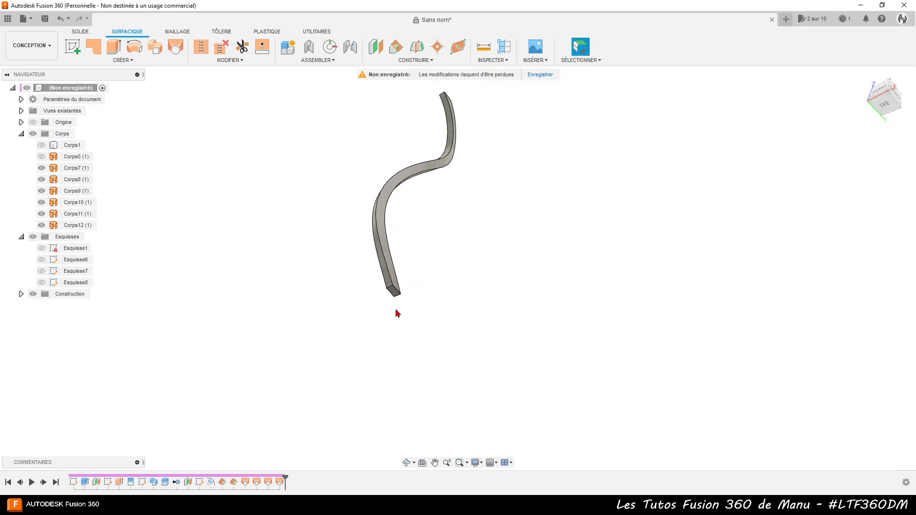
pyautogui.scroll(-1, 314, 353)
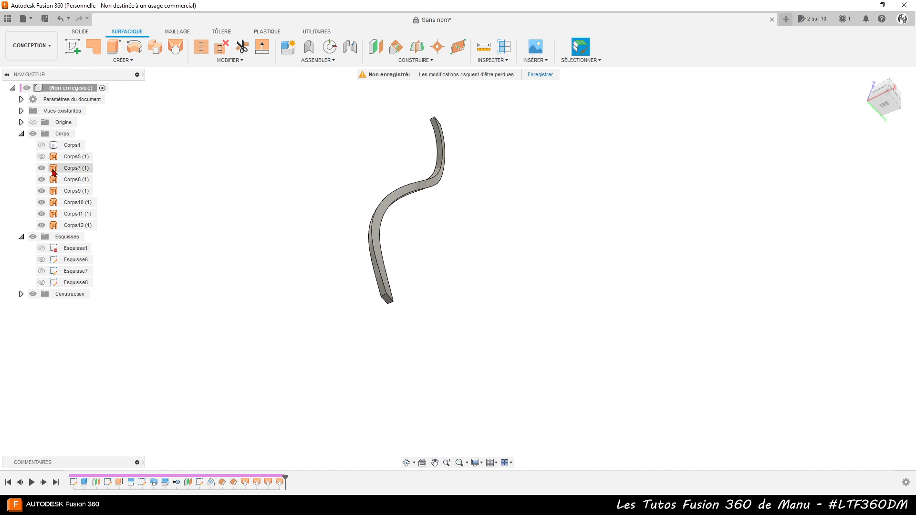
pyautogui.click(72, 170)
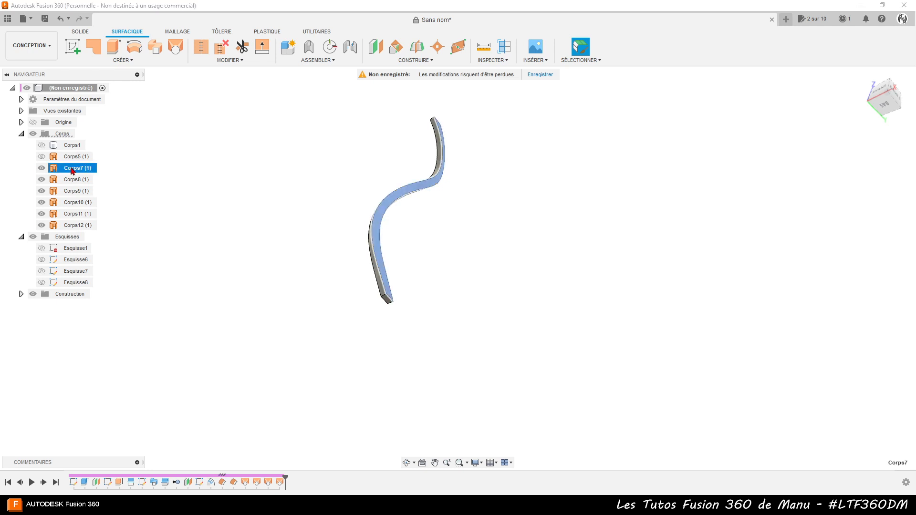
pyautogui.keyDown('ctrl'); pyautogui.click(74, 180); pyautogui.keyUp('ctrl')
pyautogui.keyDown('ctrl'); pyautogui.click(77, 192); pyautogui.keyUp('ctrl')
pyautogui.keyDown('ctrl'); pyautogui.click(75, 203); pyautogui.keyUp('ctrl')
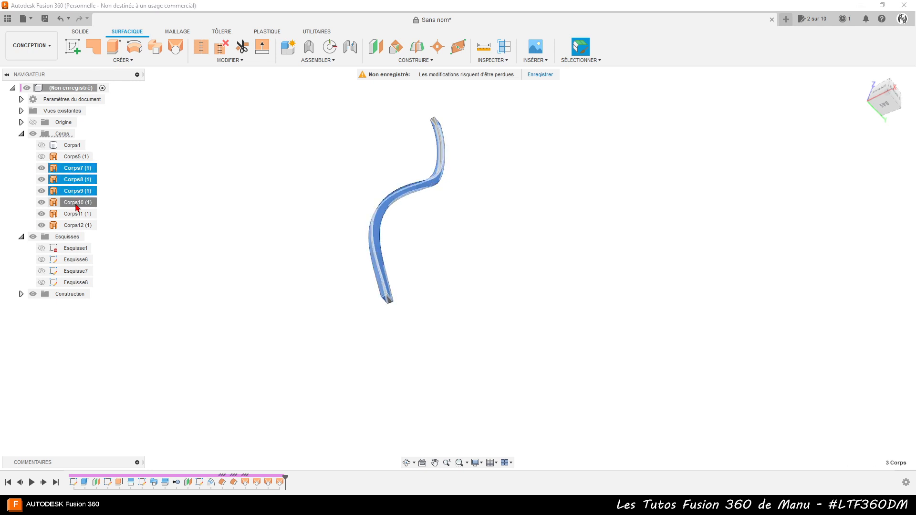
pyautogui.keyDown('ctrl'); pyautogui.click(76, 214); pyautogui.keyUp('ctrl')
pyautogui.keyDown('ctrl'); pyautogui.click(75, 228); pyautogui.keyUp('ctrl')
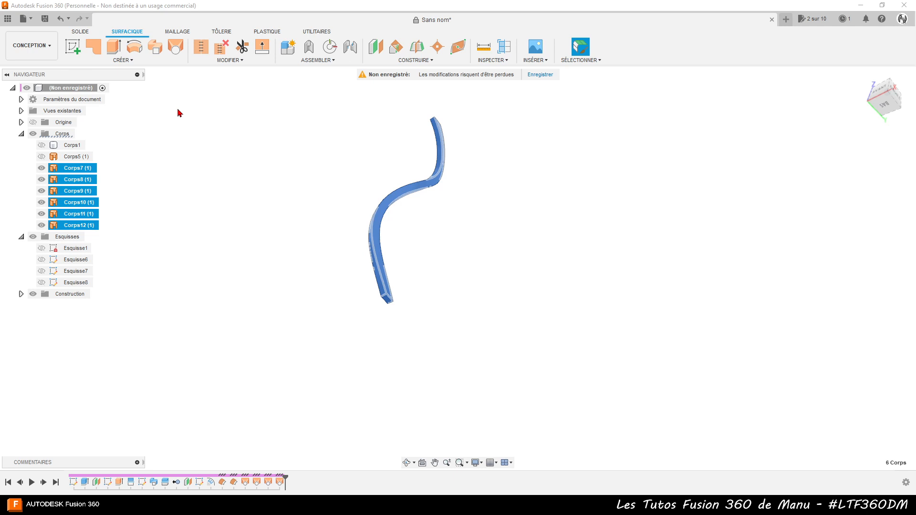
pyautogui.click(200, 48)
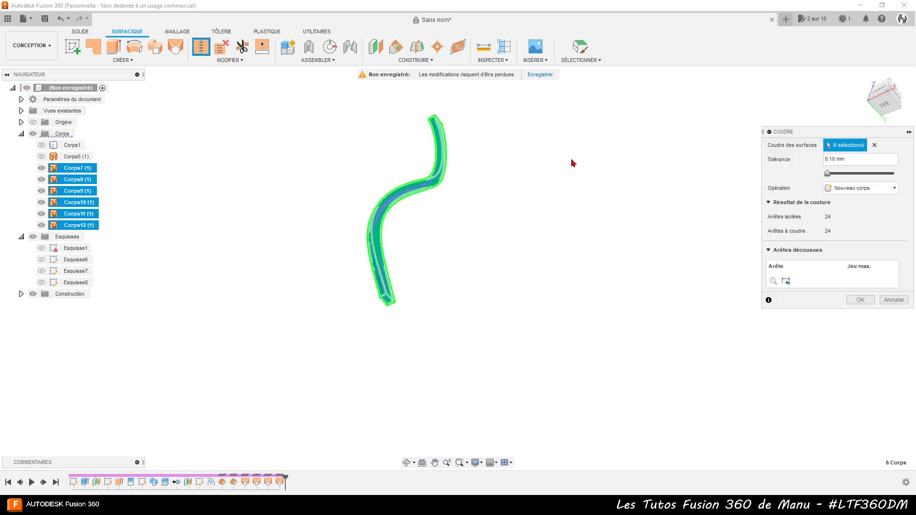
pyautogui.click(860, 299)
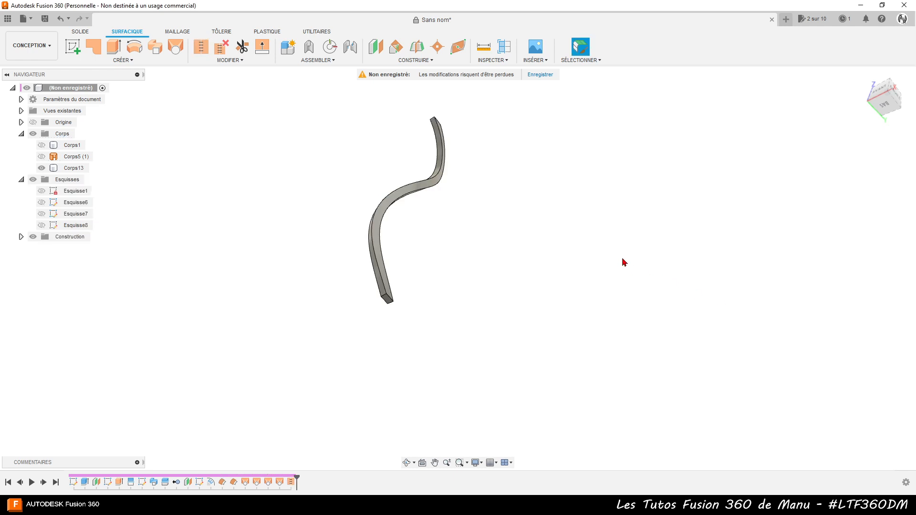
# Show the tube body Corps1 and offset both long side faces of the stitched rail outward by 5 mm
pyautogui.click(41, 145)
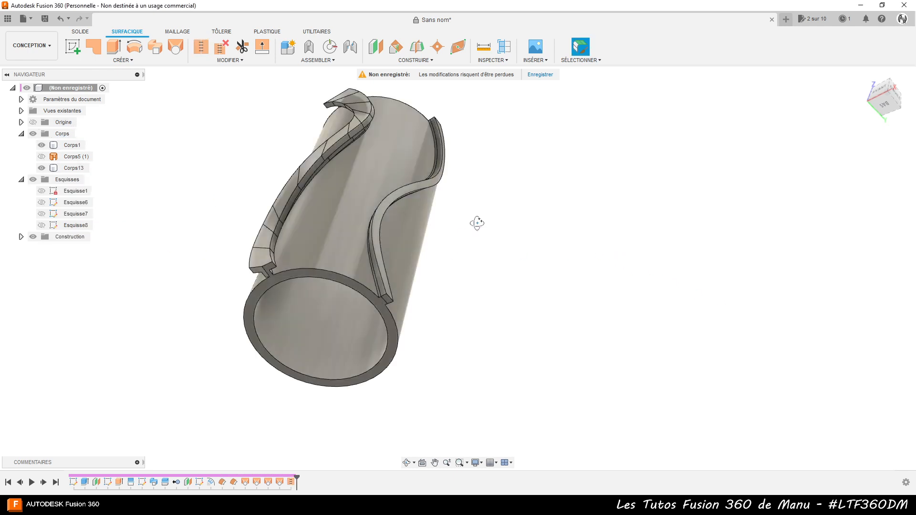
pyautogui.keyDown('shift'); pyautogui.moveTo(477, 220); pyautogui.dragTo(394, 318, button='middle'); pyautogui.keyUp('shift')
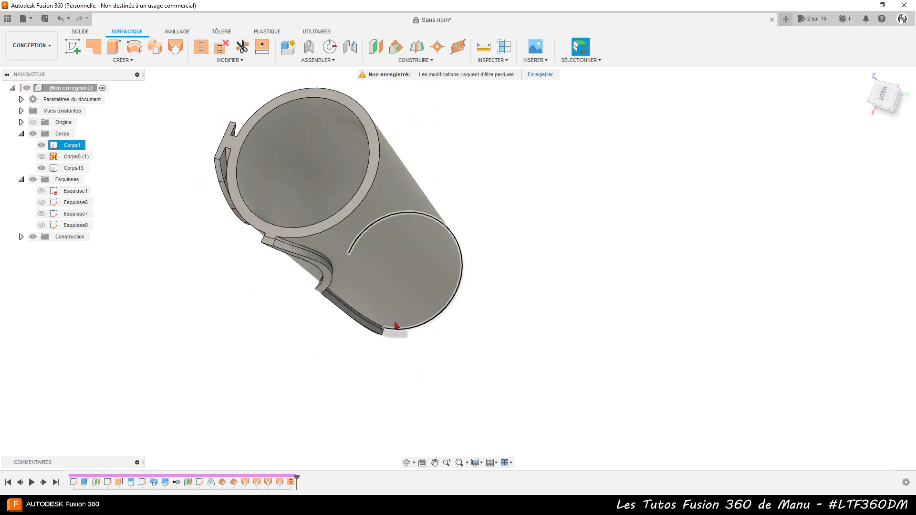
pyautogui.click(288, 252)
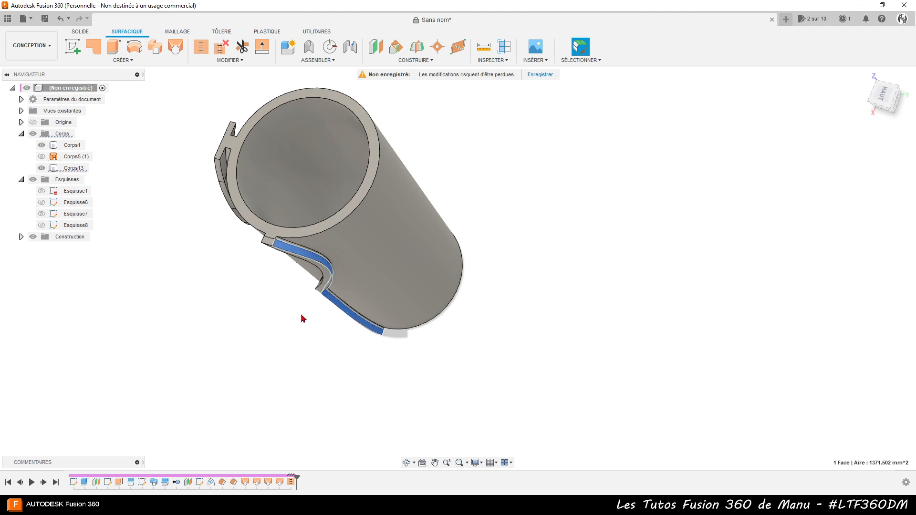
pyautogui.keyDown('shift'); pyautogui.moveTo(303, 316); pyautogui.dragTo(384, 285, button='middle'); pyautogui.keyUp('shift')
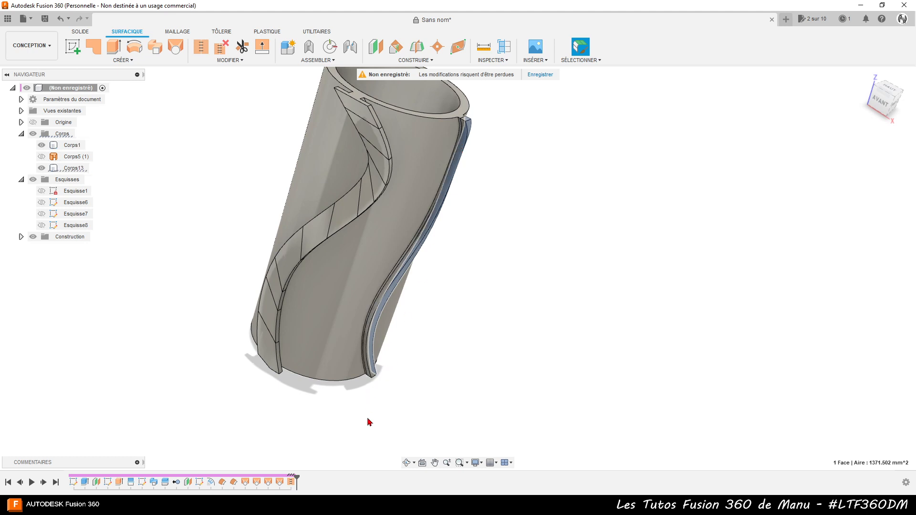
pyautogui.scroll(6, 370, 422)
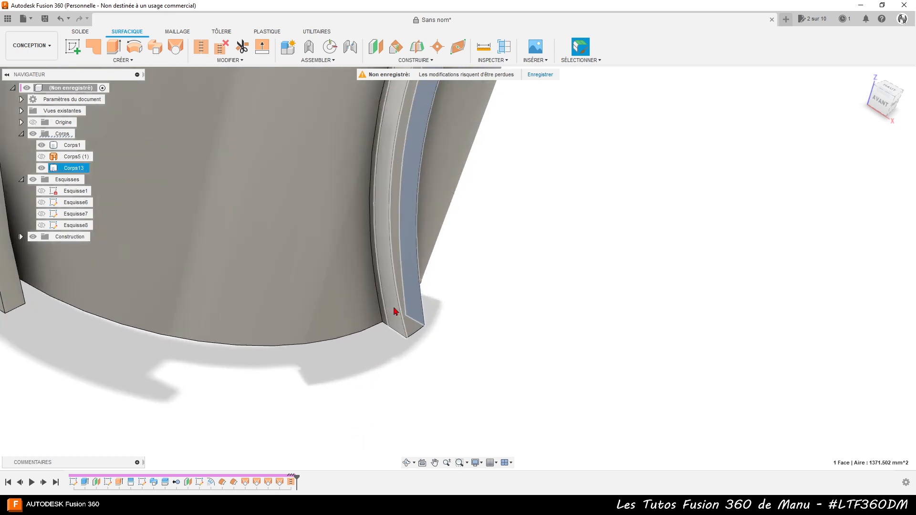
pyautogui.keyDown('ctrl'); pyautogui.click(395, 311); pyautogui.keyUp('ctrl')
pyautogui.keyDown('shift'); pyautogui.moveTo(456, 364); pyautogui.dragTo(340, 374, button='middle'); pyautogui.keyUp('shift')
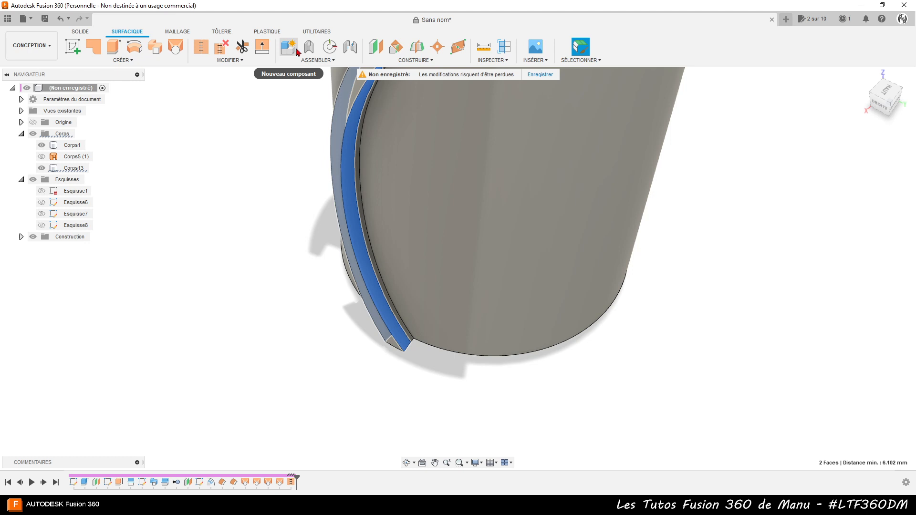
pyautogui.click(80, 31)
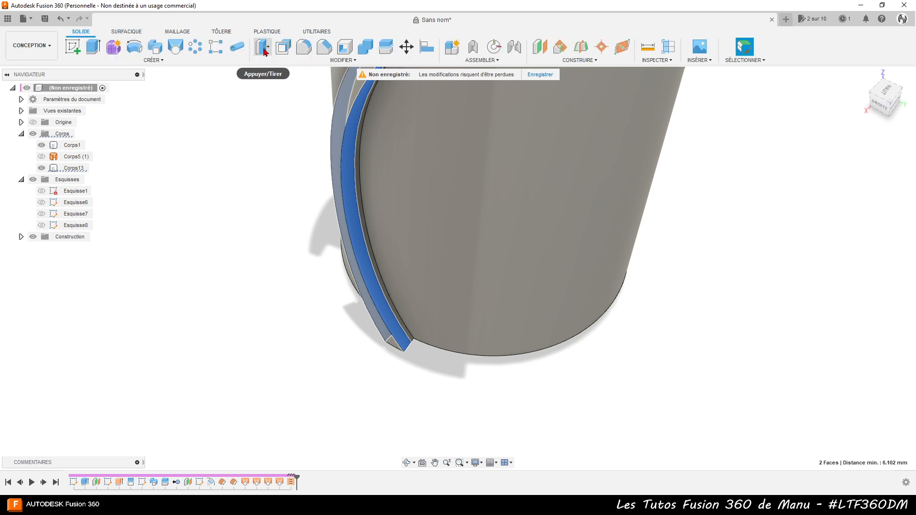
pyautogui.click(263, 52)
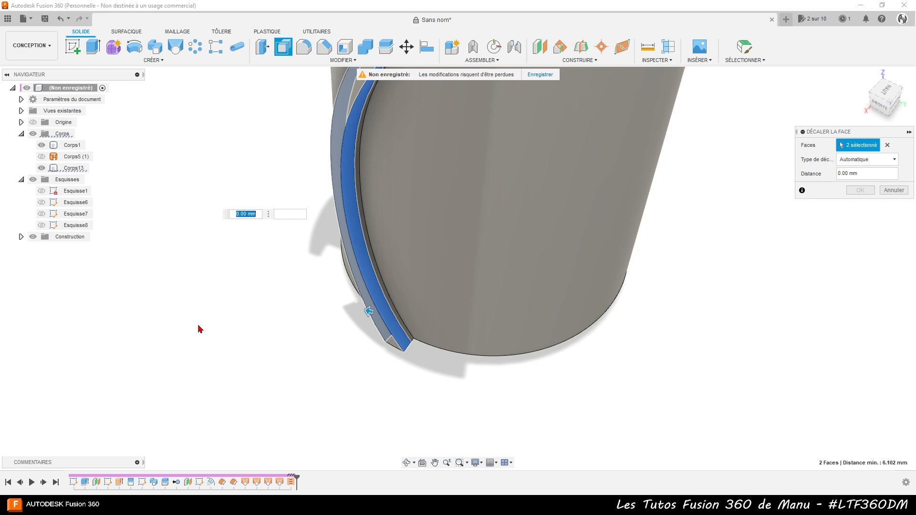
pyautogui.write('5')
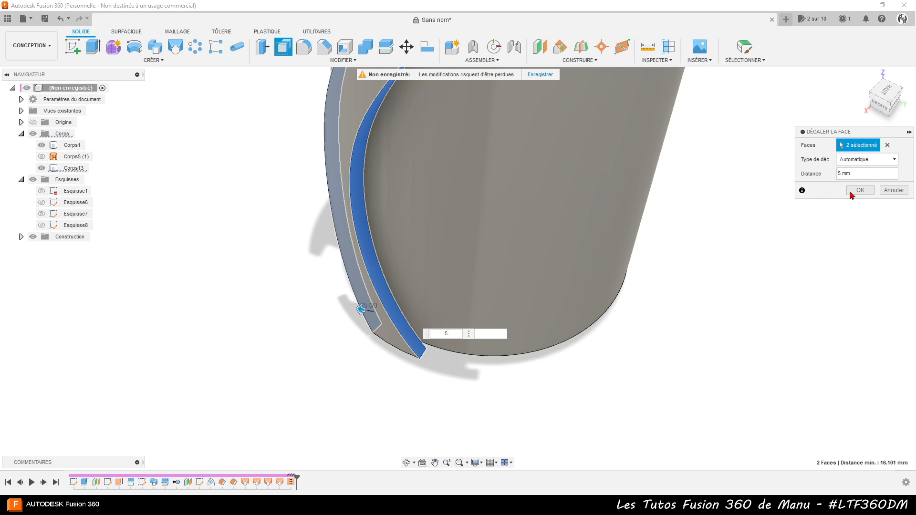
pyautogui.press('Return')
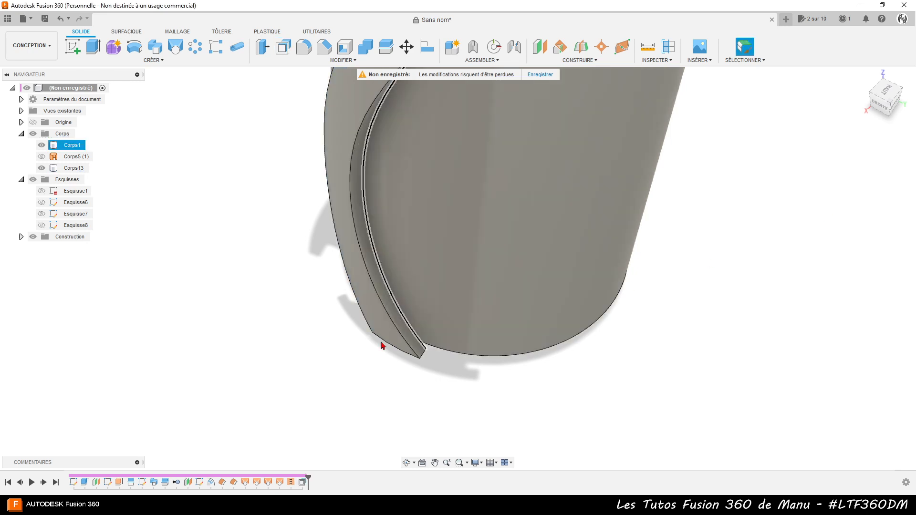
# Examine the widened rail on the tube from its ends and sides, comparing it with the first rail
pyautogui.keyDown('shift'); pyautogui.moveTo(419, 368); pyautogui.dragTo(363, 279, button='middle'); pyautogui.keyUp('shift')
pyautogui.scroll(-5, 362, 278)
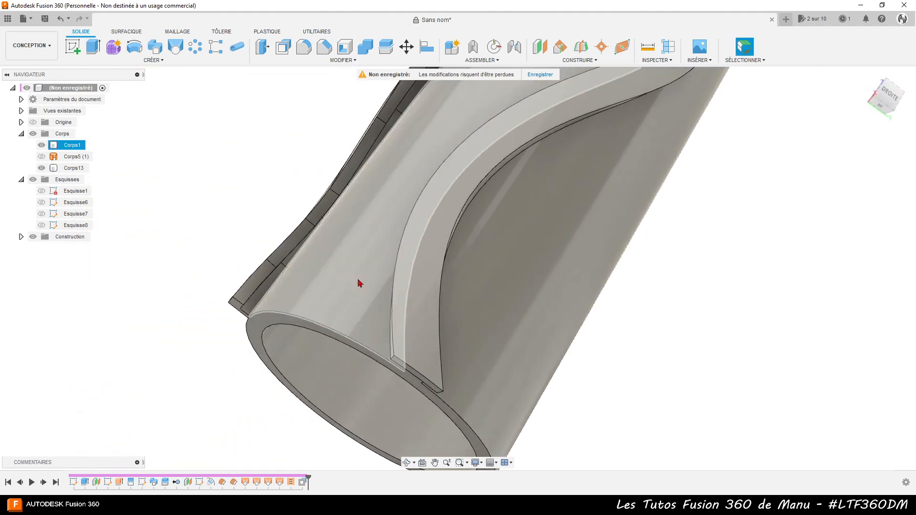
pyautogui.keyDown('shift'); pyautogui.moveTo(569, 302); pyautogui.dragTo(445, 309, button='middle'); pyautogui.keyUp('shift')
pyautogui.press('Escape')
pyautogui.click(334, 205)
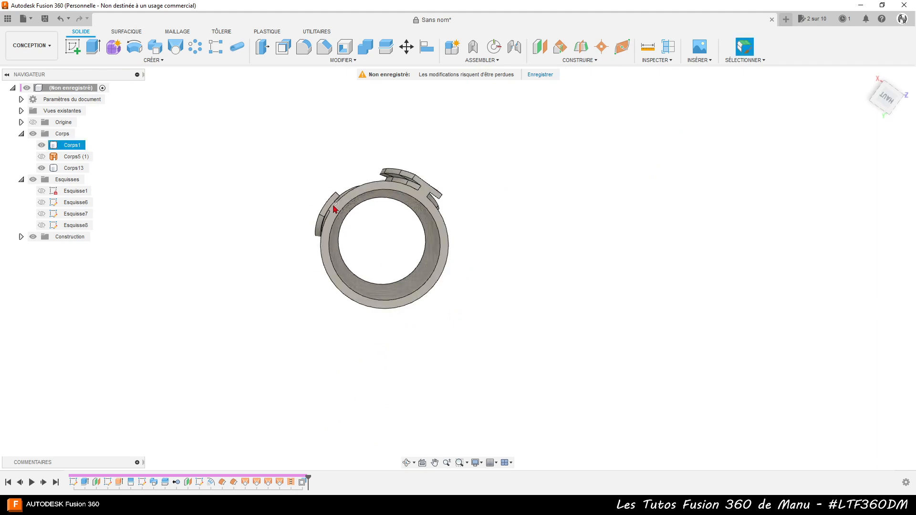
pyautogui.scroll(6, 333, 205)
pyautogui.keyDown('shift'); pyautogui.moveTo(335, 209); pyautogui.dragTo(446, 191, button='middle'); pyautogui.keyUp('shift')
pyautogui.scroll(-7, 448, 214)
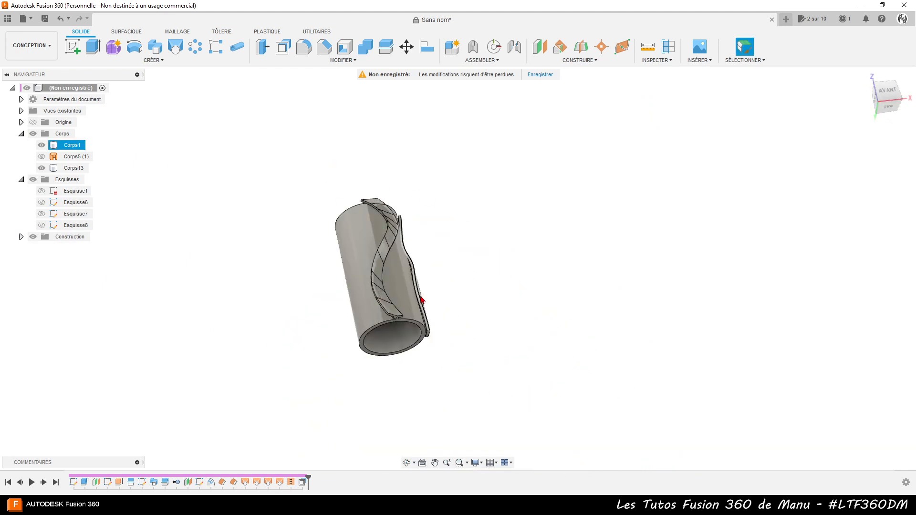
pyautogui.keyDown('shift'); pyautogui.moveTo(448, 308); pyautogui.dragTo(414, 306, button='middle'); pyautogui.keyUp('shift')
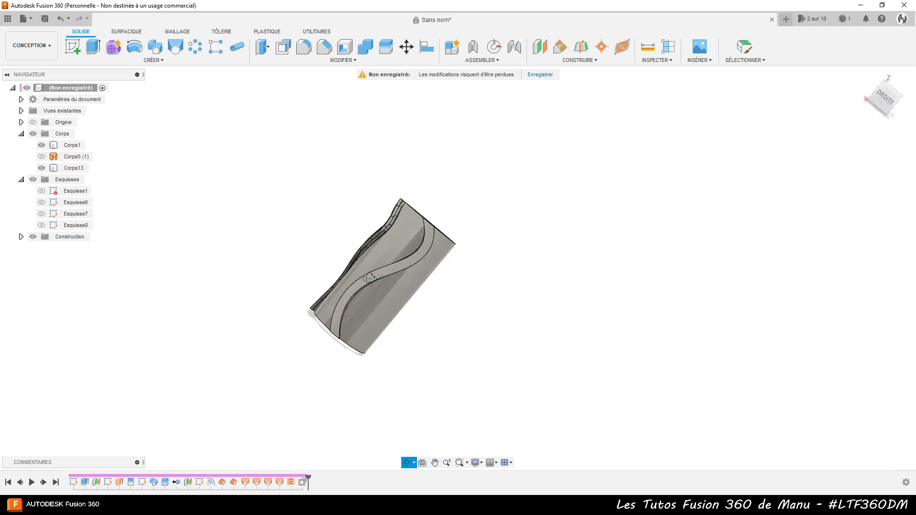
pyautogui.keyDown('shift'); pyautogui.moveTo(370, 278); pyautogui.dragTo(397, 307, button='middle'); pyautogui.keyUp('shift')
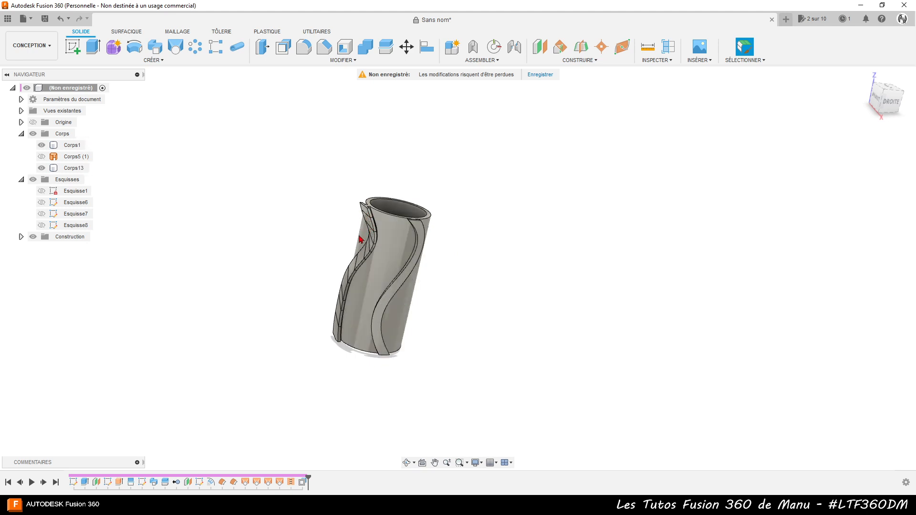
pyautogui.keyDown('shift'); pyautogui.moveTo(329, 366); pyautogui.dragTo(368, 249, button='middle'); pyautogui.keyUp('shift')
pyautogui.scroll(6, 367, 249)
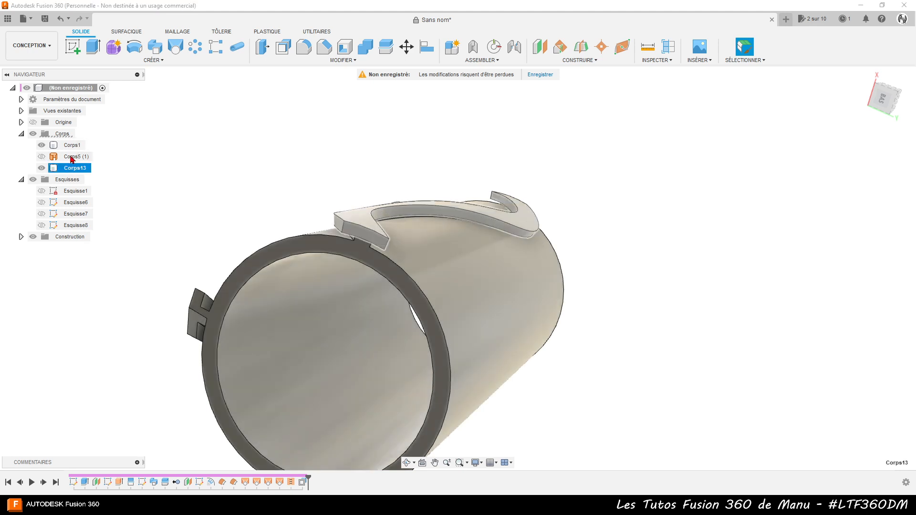
# Combine the rail body Corps13 with the target body Corps1 using the Join operation, without keeping the tool body
pyautogui.click(74, 146)
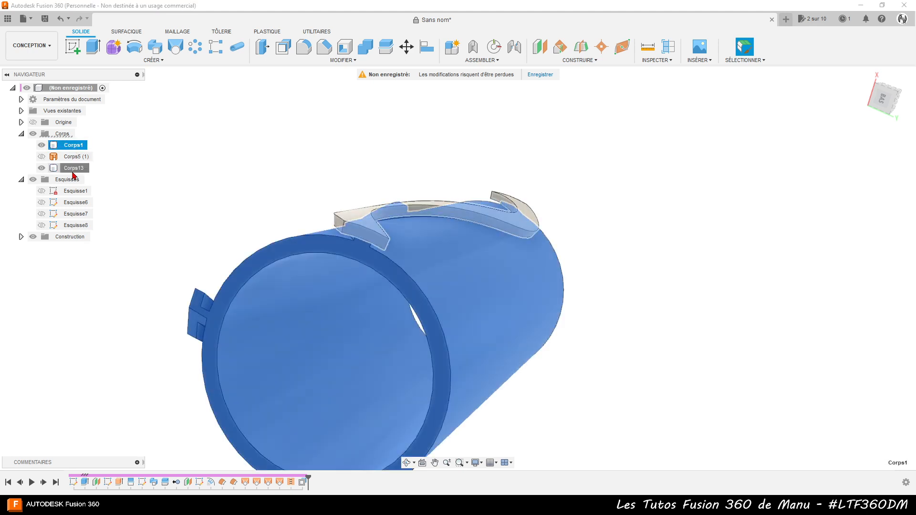
pyautogui.click(75, 169)
pyautogui.click(277, 106)
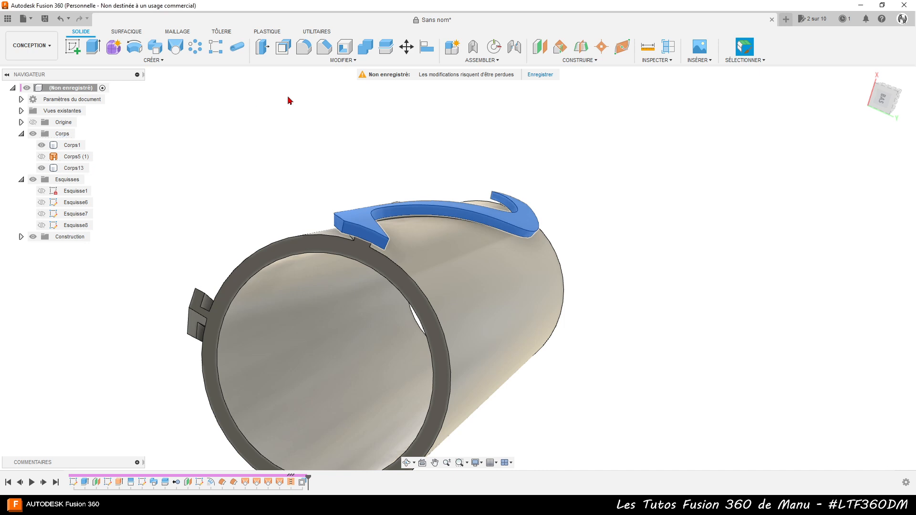
pyautogui.click(367, 48)
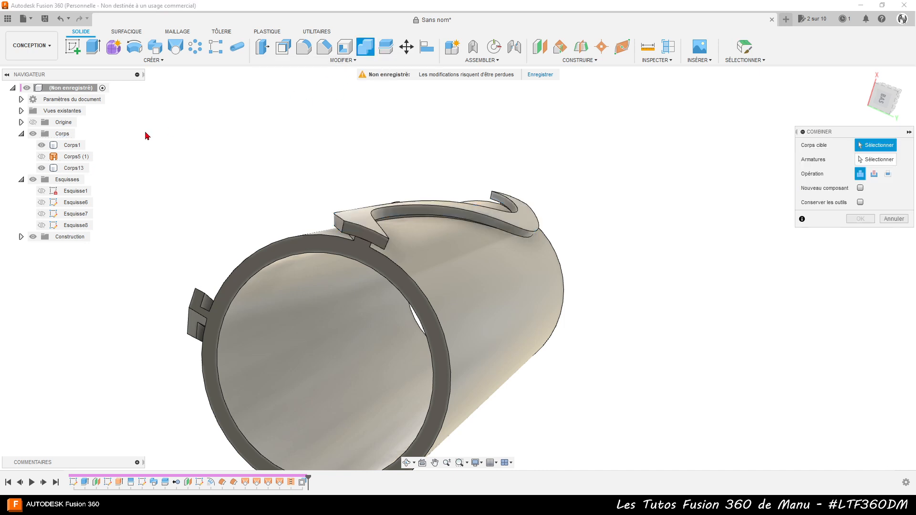
pyautogui.click(70, 148)
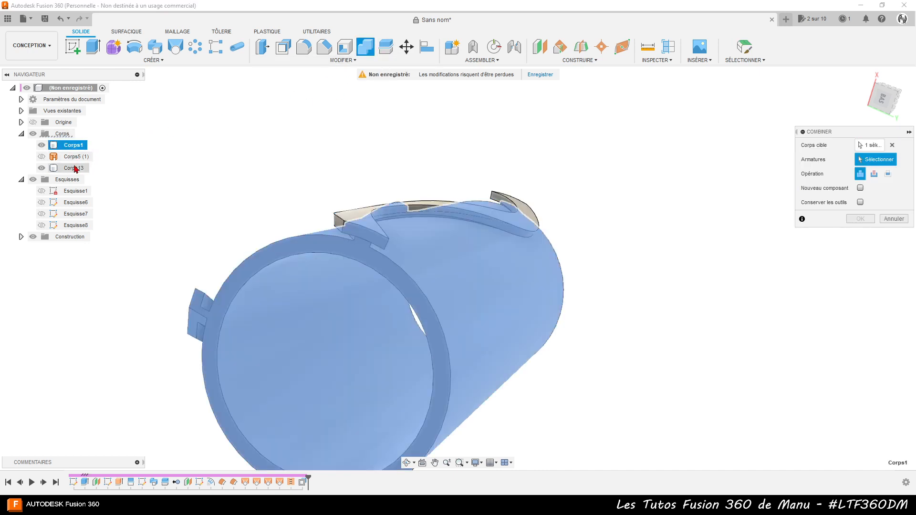
pyautogui.click(75, 169)
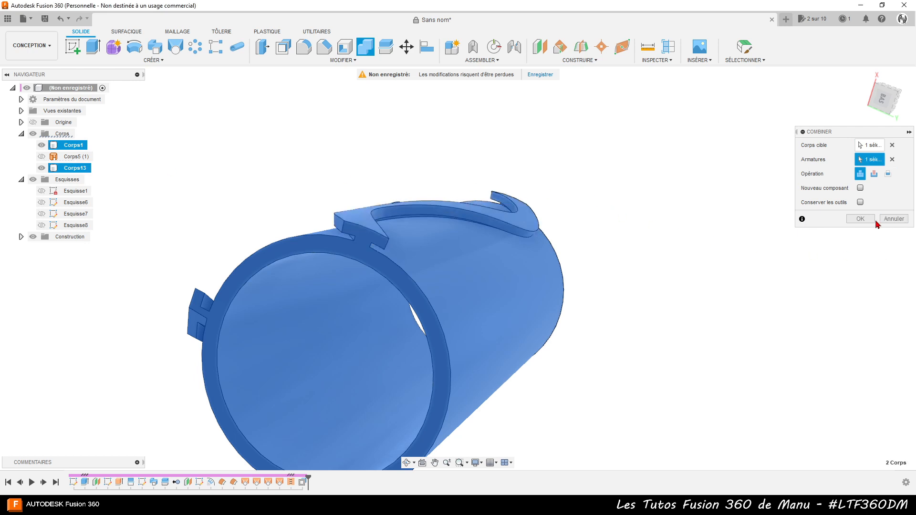
pyautogui.click(860, 219)
# Examine the T-profile at the joined rail's upper end and the overall shape of both rails on the tube
pyautogui.keyDown('shift'); pyautogui.moveTo(728, 236); pyautogui.dragTo(749, 376, button='middle'); pyautogui.keyUp('shift')
pyautogui.press('Escape')
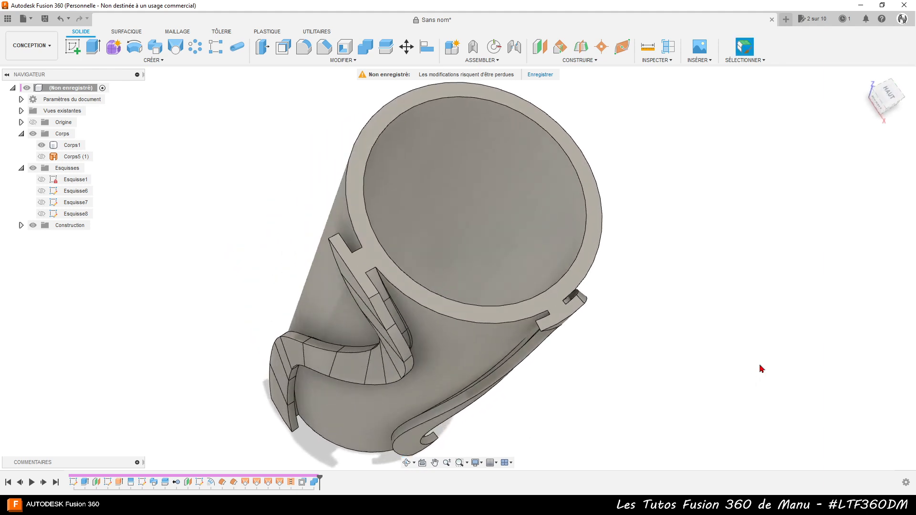
pyautogui.scroll(5, 643, 302)
pyautogui.keyDown('shift'); pyautogui.moveTo(396, 315); pyautogui.dragTo(435, 353, button='middle'); pyautogui.keyUp('shift')
pyautogui.press('Escape')
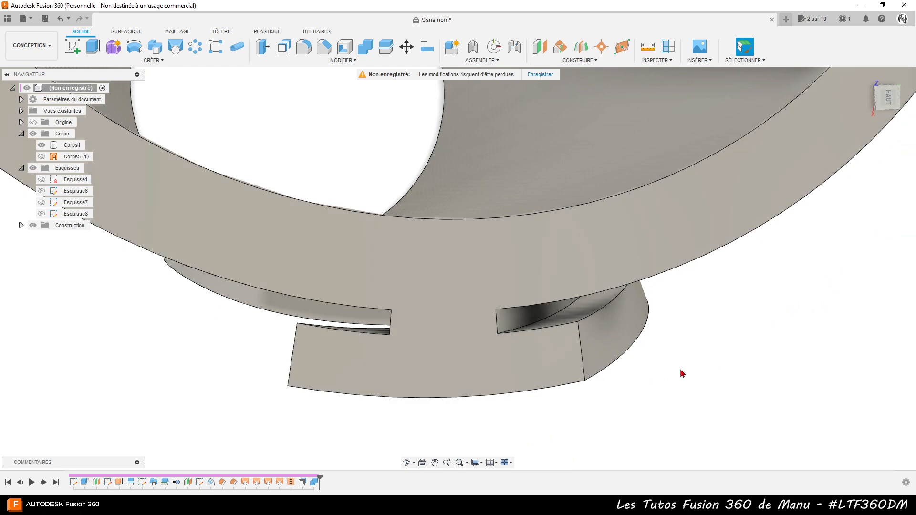
pyautogui.keyDown('shift'); pyautogui.moveTo(696, 374); pyautogui.dragTo(715, 339, button='middle'); pyautogui.keyUp('shift')
pyautogui.scroll(-10, 716, 342)
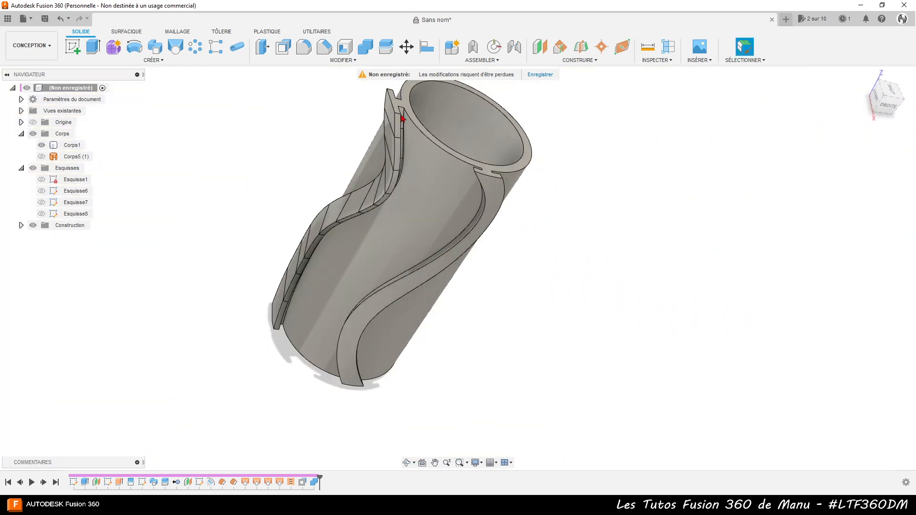